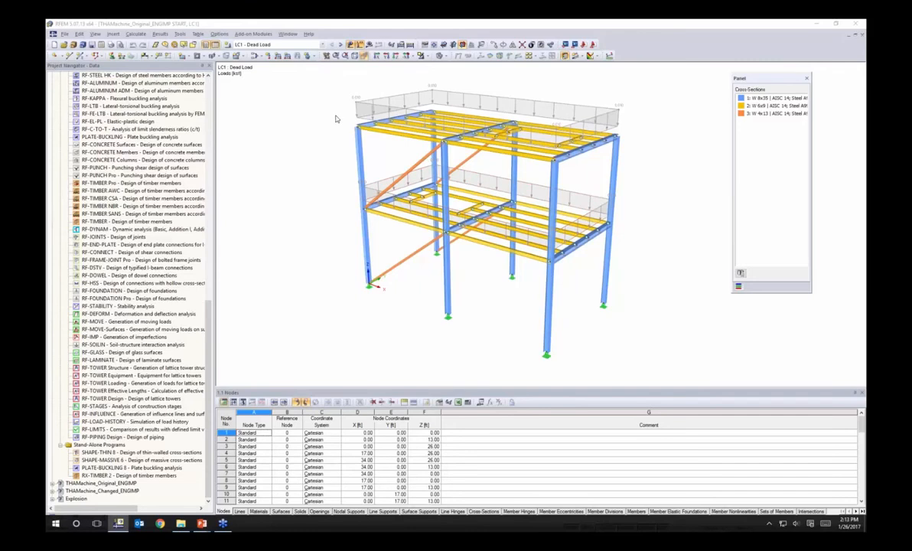
- Display the generated load on the upper floor separately as member loads in load case LC1 - Dead Load
{"action": "left_click", "coordinate": [307, 45]}
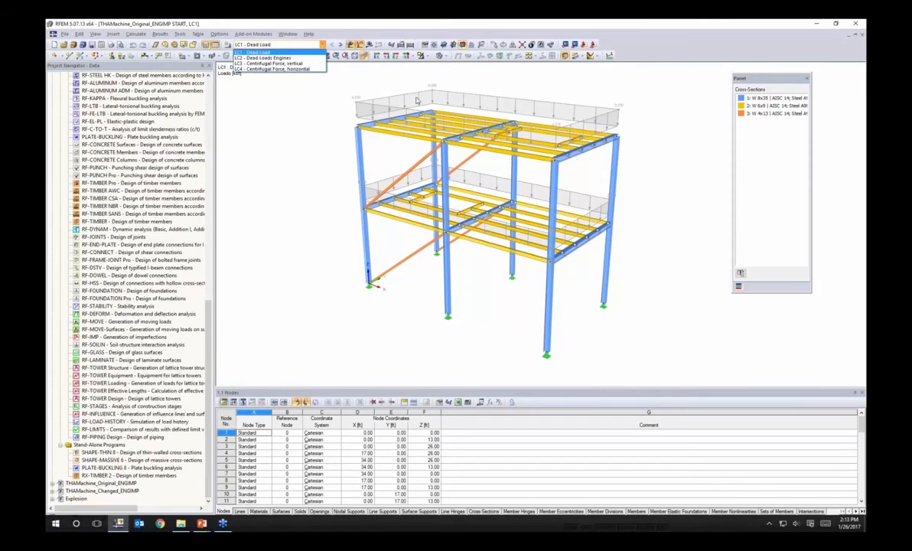
{"action": "left_click", "coordinate": [496, 85]}
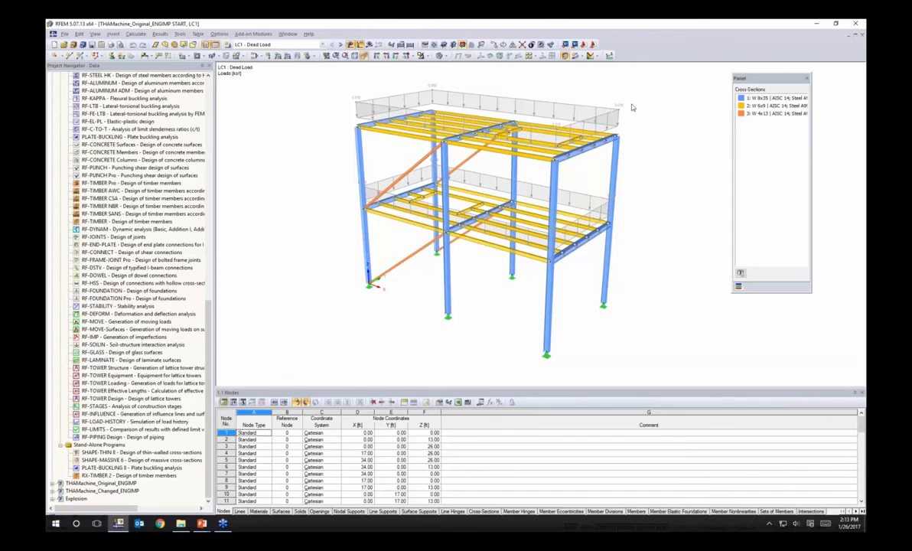
{"action": "middle_click_drag", "start_coordinate": [603, 109], "coordinate": [584, 111], "text": "ctrl"}
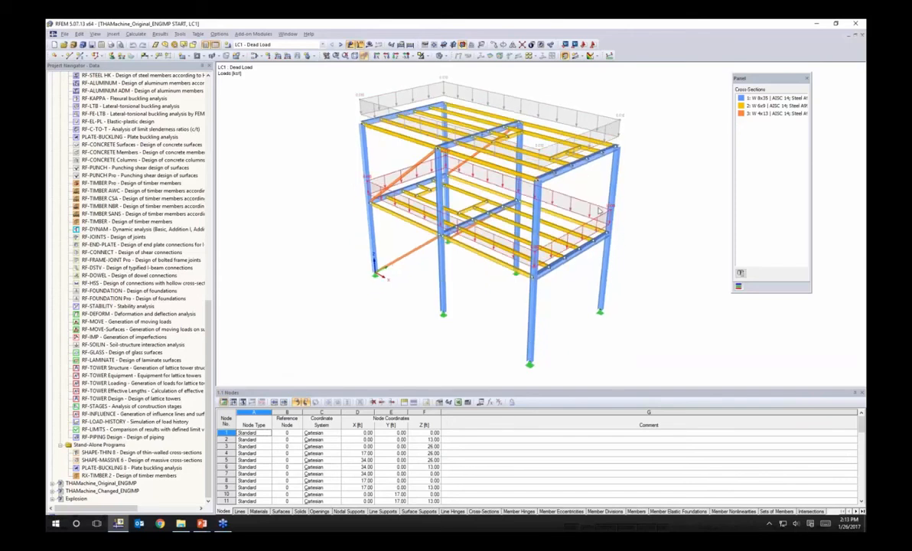
{"action": "right_click", "coordinate": [618, 122]}
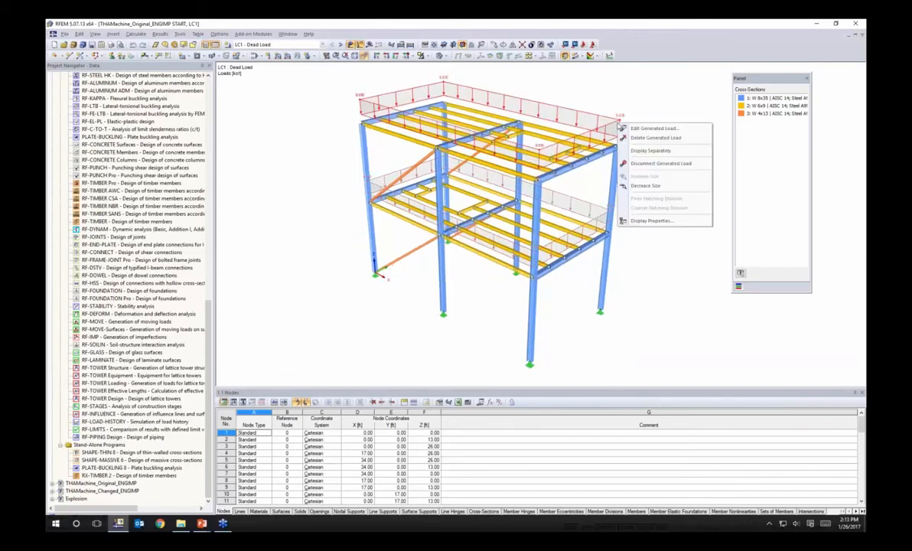
{"action": "left_click", "coordinate": [628, 154]}
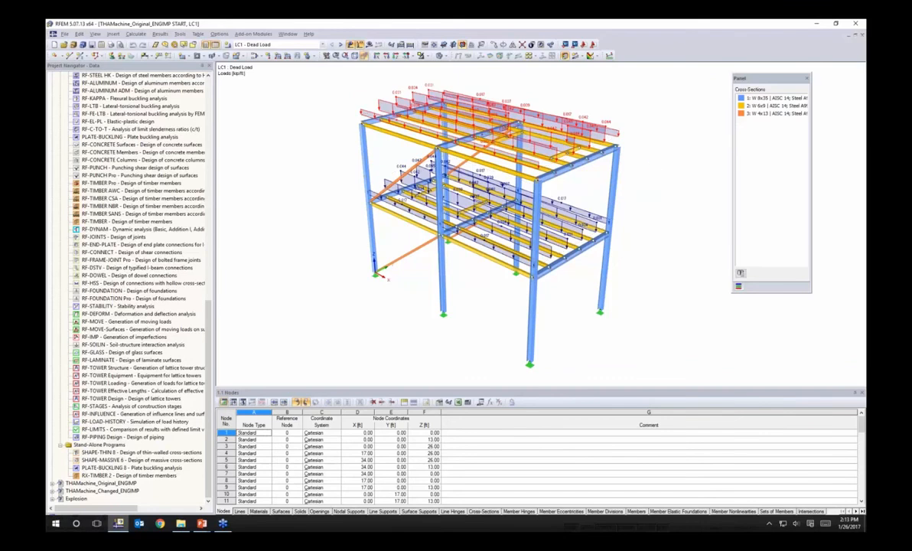
{"action": "middle_click_drag", "start_coordinate": [587, 145], "coordinate": [754, 215], "text": "ctrl"}
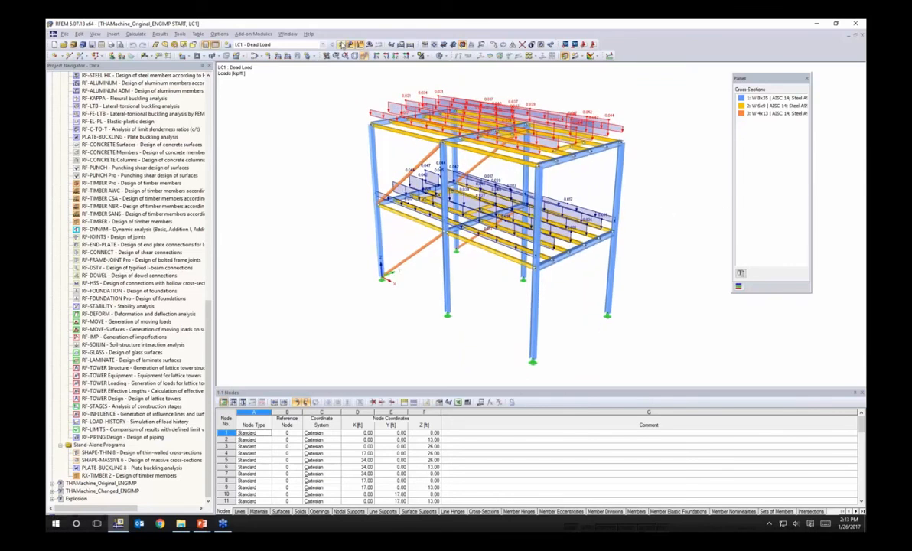
- Examine the loads of LC2 - Dead Loads Engines, LC3 - Centrifugal Force, vertical and LC4 - Centrifugal Force, horizontal on the frame
{"action": "left_click", "coordinate": [340, 44]}
{"action": "middle_click_drag", "start_coordinate": [294, 116], "coordinate": [292, 157]}
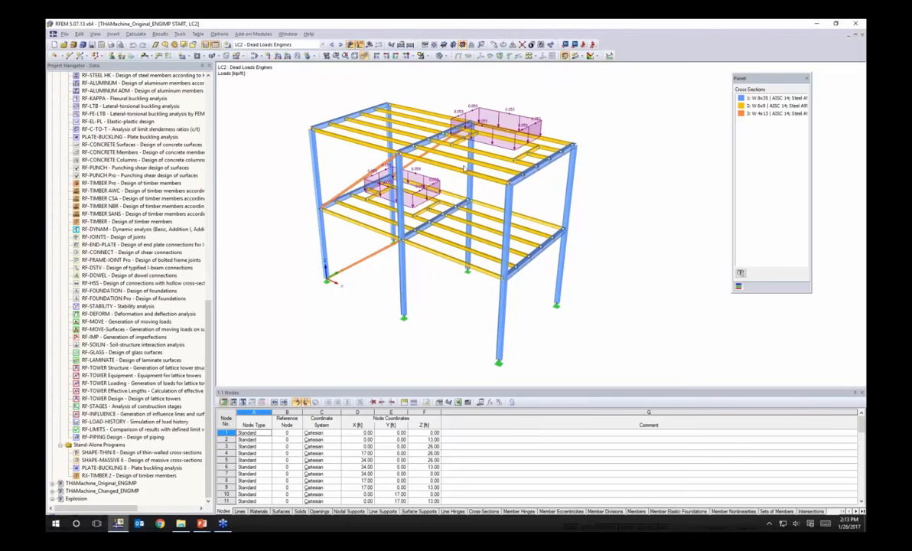
{"action": "scroll", "coordinate": [482, 153], "scroll_direction": "up", "scroll_amount": 3}
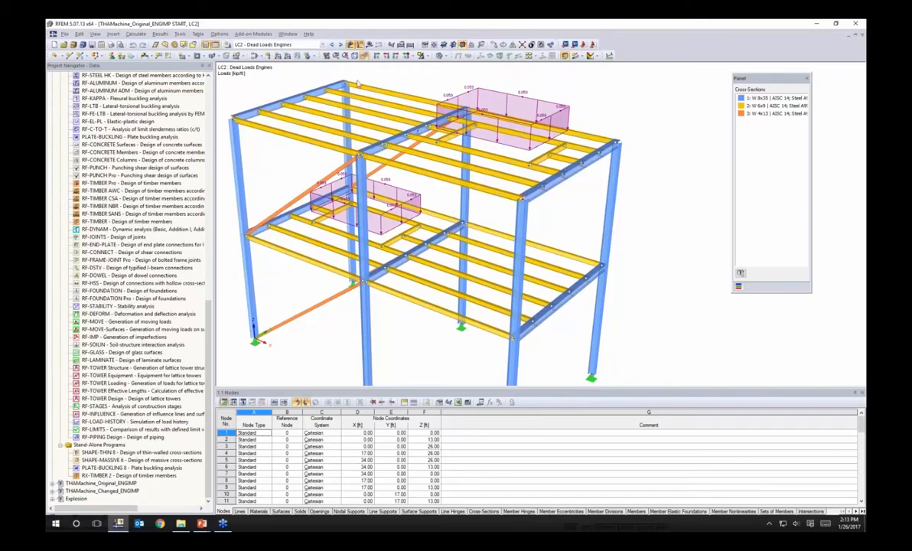
{"action": "left_click", "coordinate": [345, 44]}
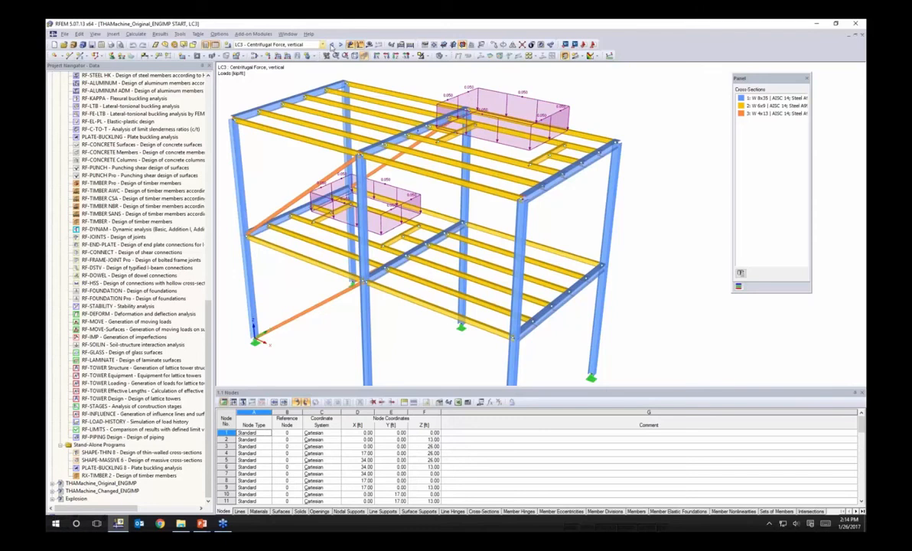
{"action": "left_click", "coordinate": [316, 45]}
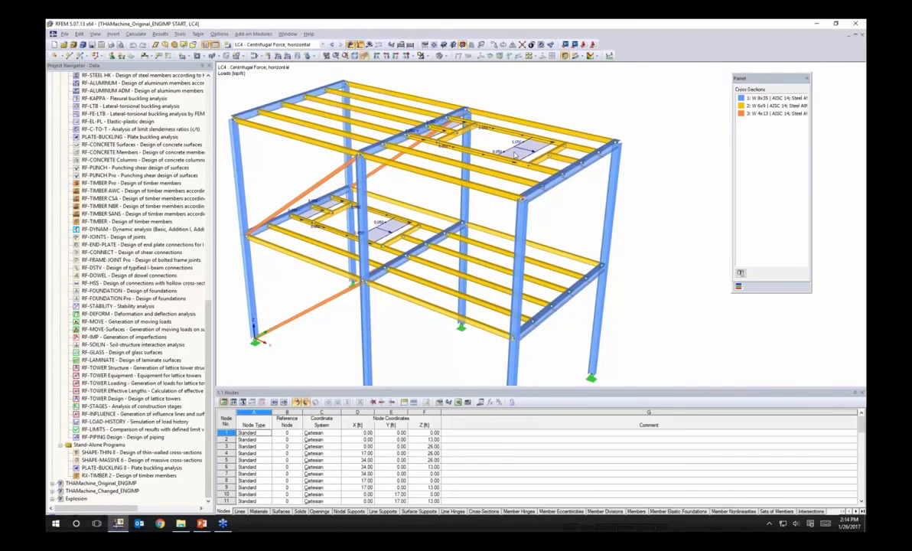
{"action": "middle_click_drag", "start_coordinate": [515, 156], "coordinate": [517, 210]}
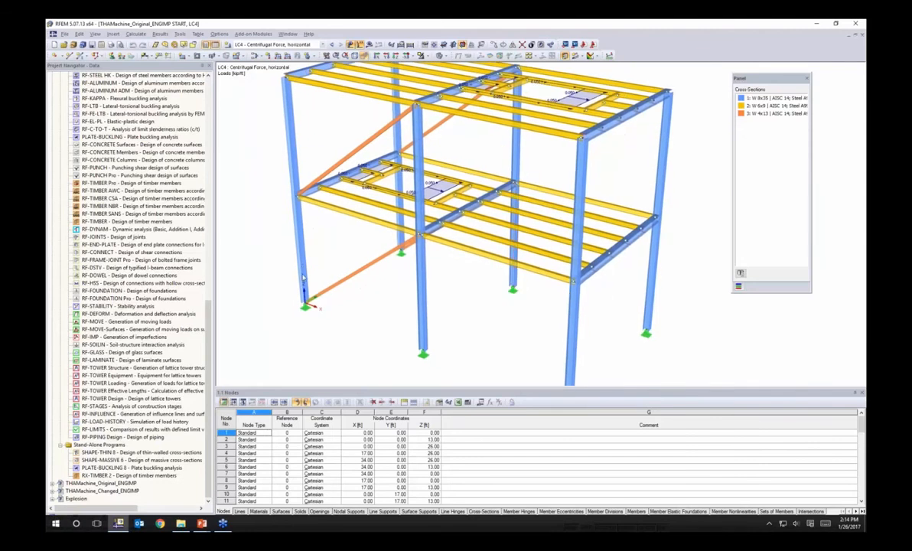
{"action": "middle_click_drag", "start_coordinate": [372, 273], "coordinate": [334, 299]}
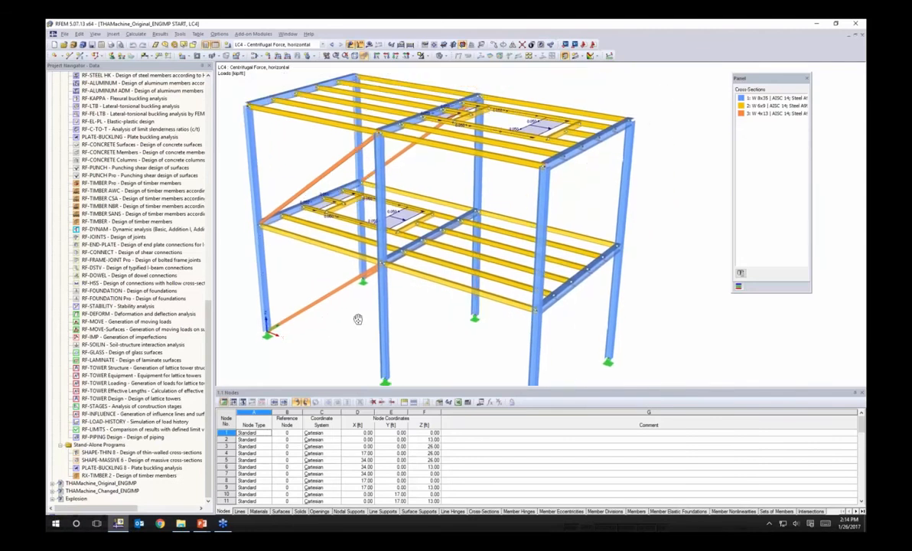
{"action": "mouse_move", "coordinate": [474, 255]}
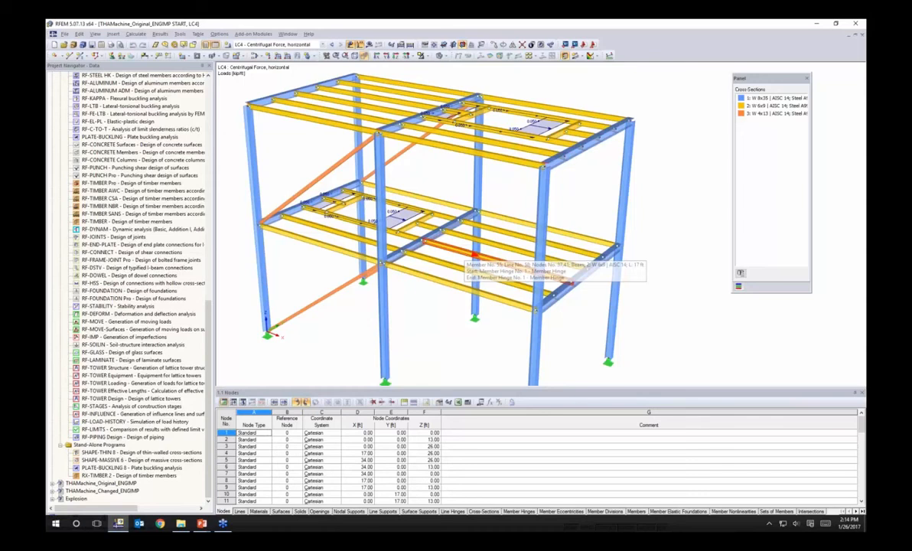
{"action": "scroll", "coordinate": [577, 221], "scroll_direction": "down", "scroll_amount": 3}
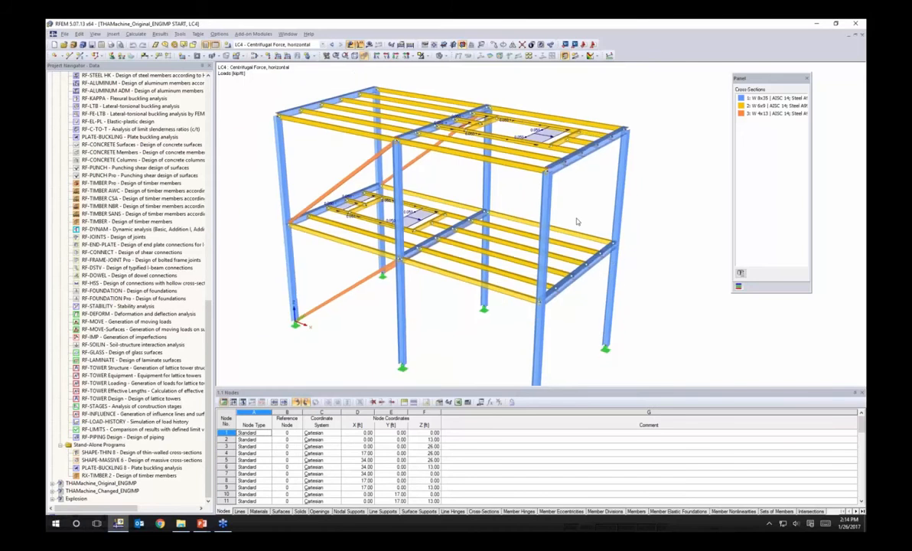
{"action": "middle_click_drag", "start_coordinate": [577, 227], "coordinate": [579, 217], "text": "ctrl"}
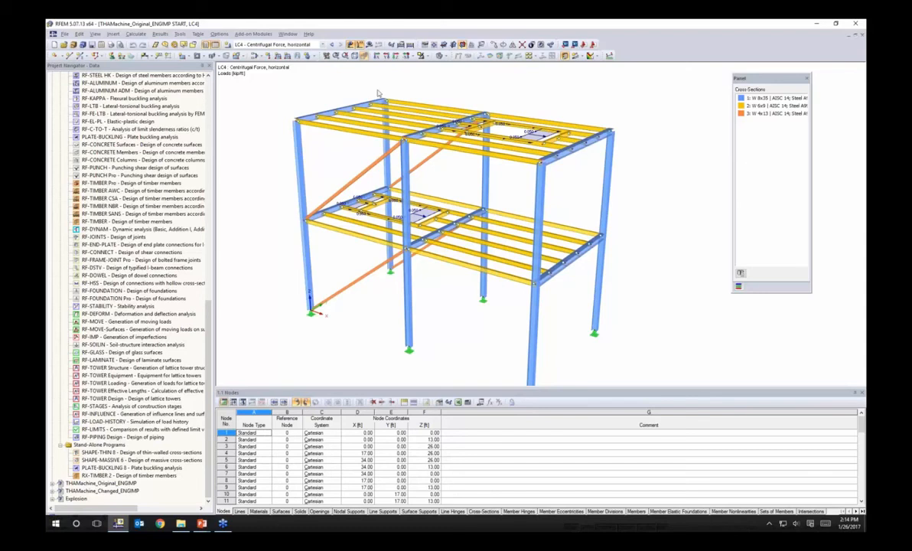
- Start the RF-DYNAM Pro dynamic analysis add-on module for the frame model
{"action": "scroll", "coordinate": [192, 122], "scroll_direction": "up", "scroll_amount": 15}
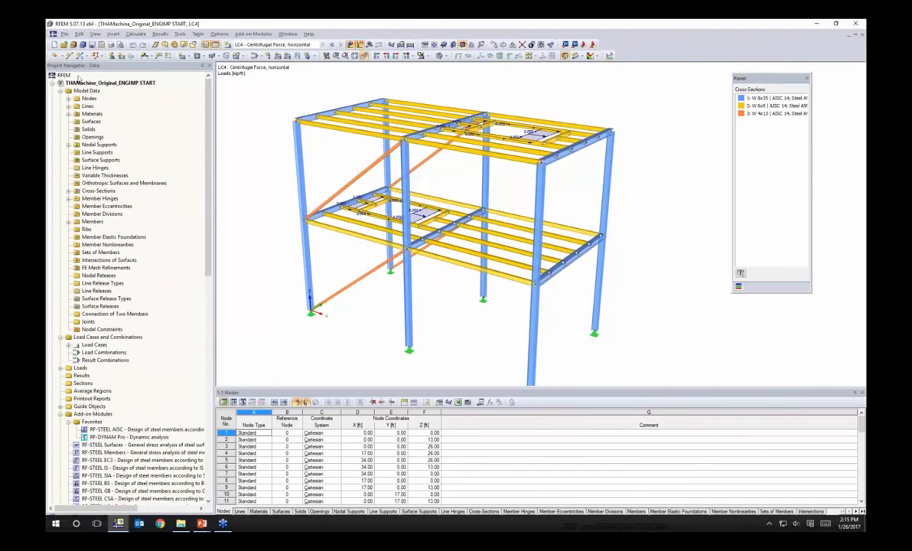
{"action": "scroll", "coordinate": [195, 128], "scroll_direction": "down", "scroll_amount": 11}
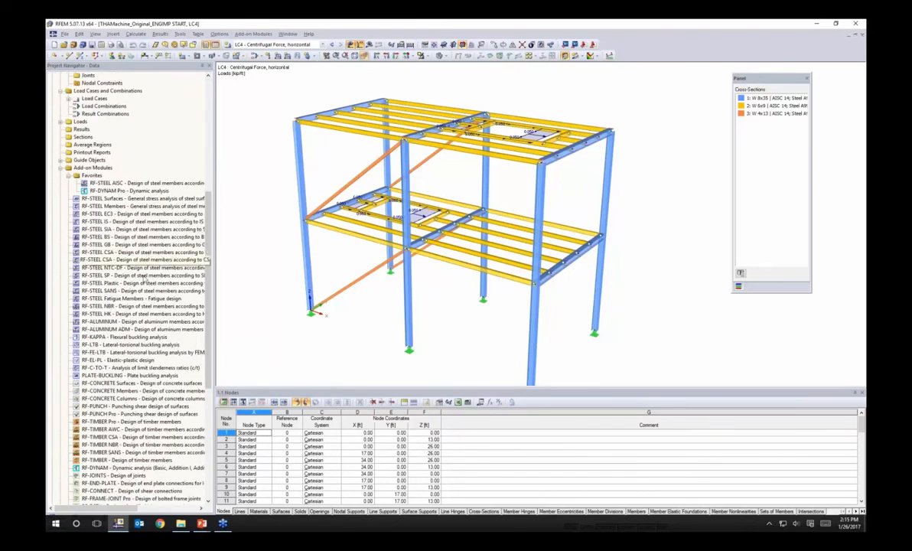
{"action": "scroll", "coordinate": [132, 370], "scroll_direction": "down", "scroll_amount": 1}
{"action": "scroll", "coordinate": [132, 370], "scroll_direction": "up", "scroll_amount": 5}
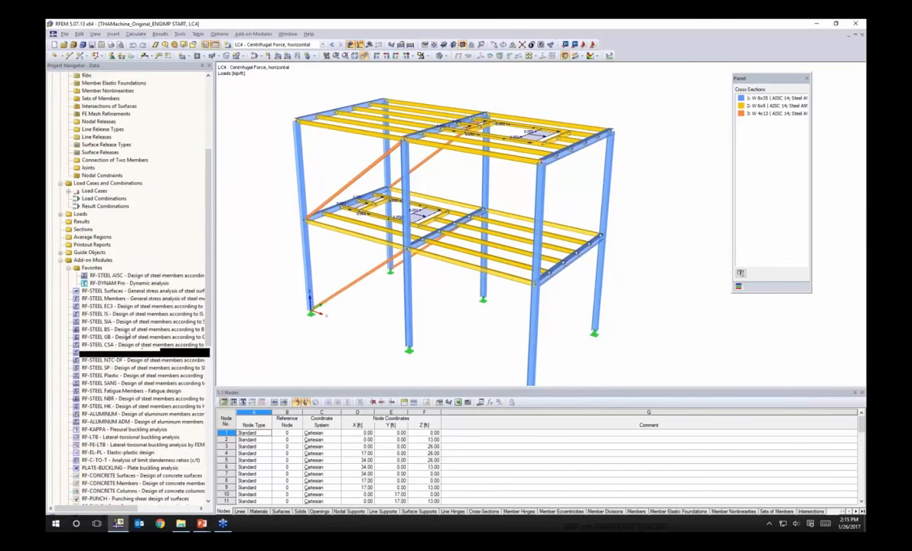
{"action": "right_click", "coordinate": [130, 284]}
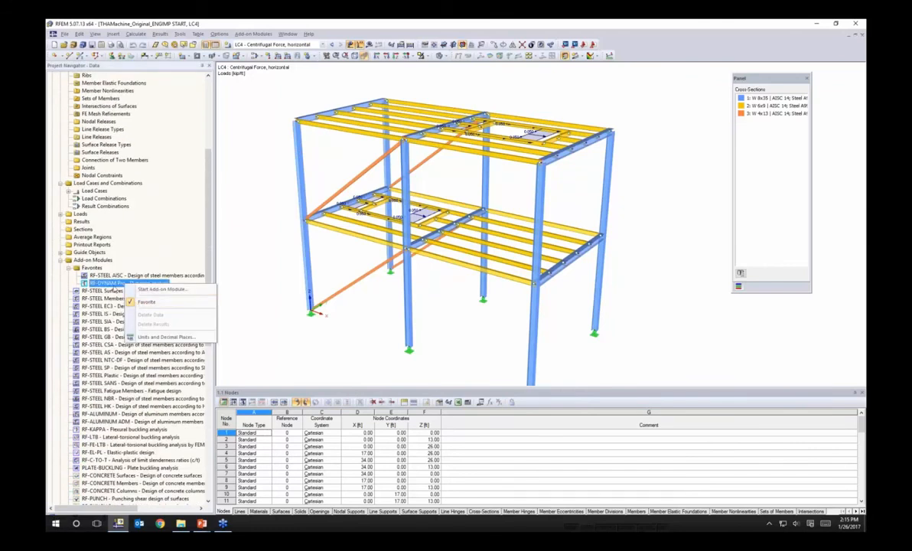
{"action": "left_click", "coordinate": [244, 34]}
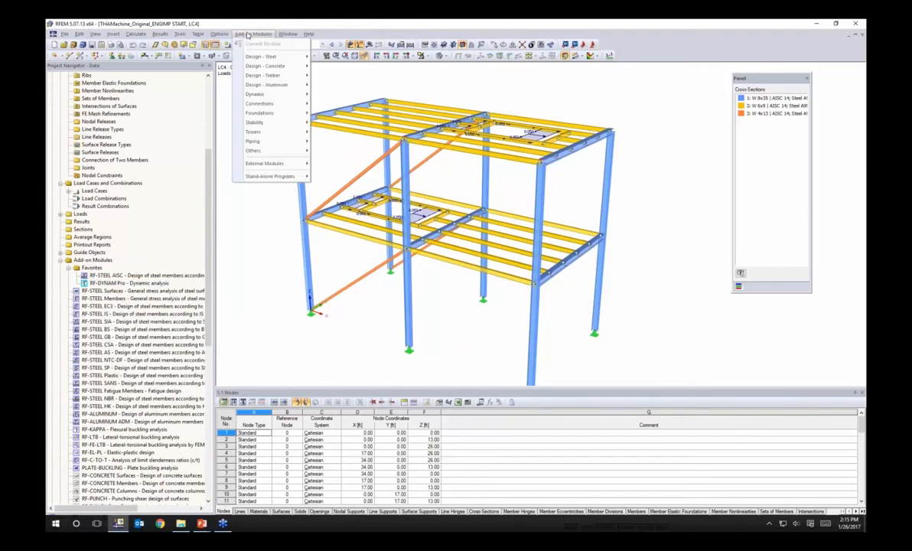
{"action": "mouse_move", "coordinate": [252, 78]}
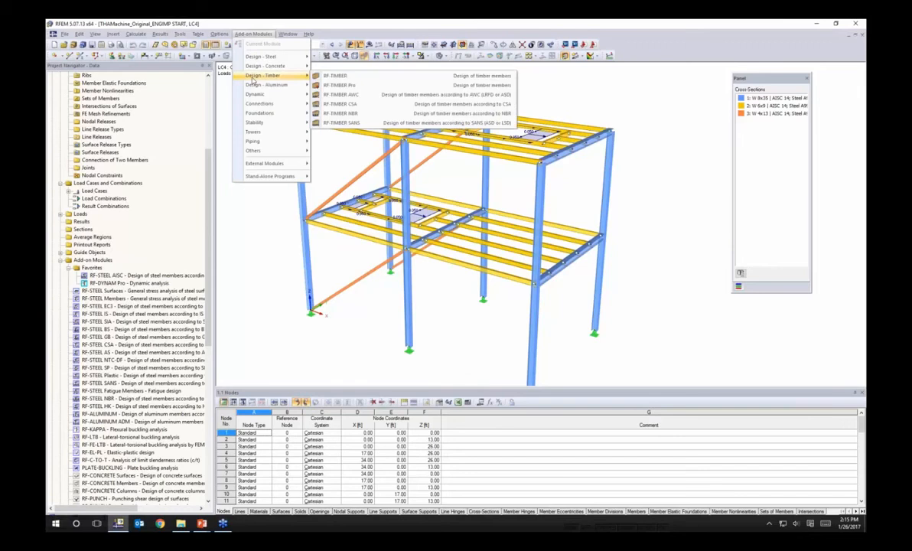
{"action": "mouse_move", "coordinate": [256, 95]}
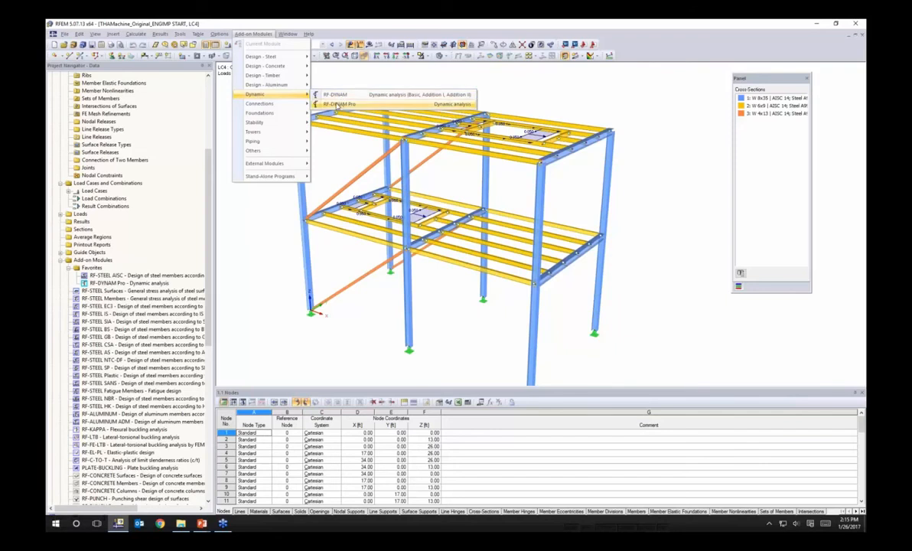
{"action": "left_click", "coordinate": [337, 104]}
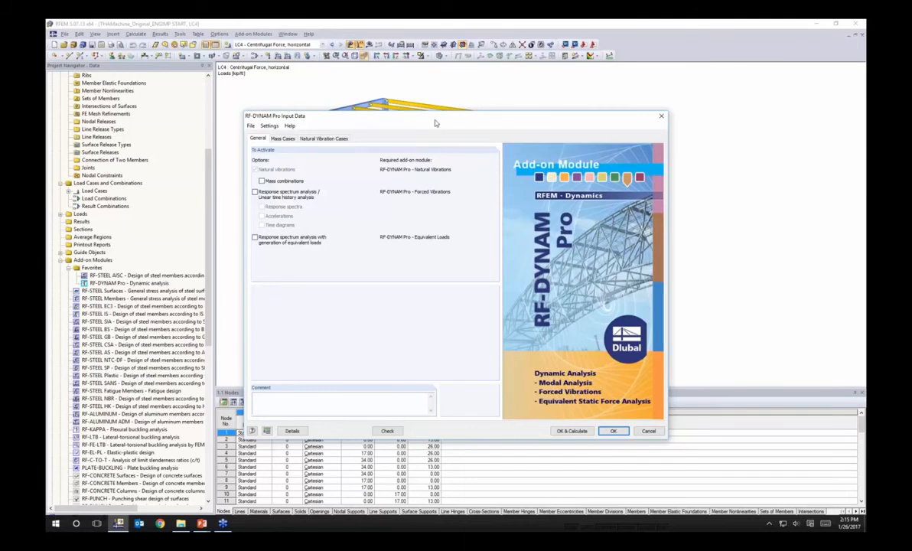
- Activate mass combinations for the natural vibration analysis
{"action": "left_click_drag", "start_coordinate": [435, 124], "coordinate": [442, 194]}
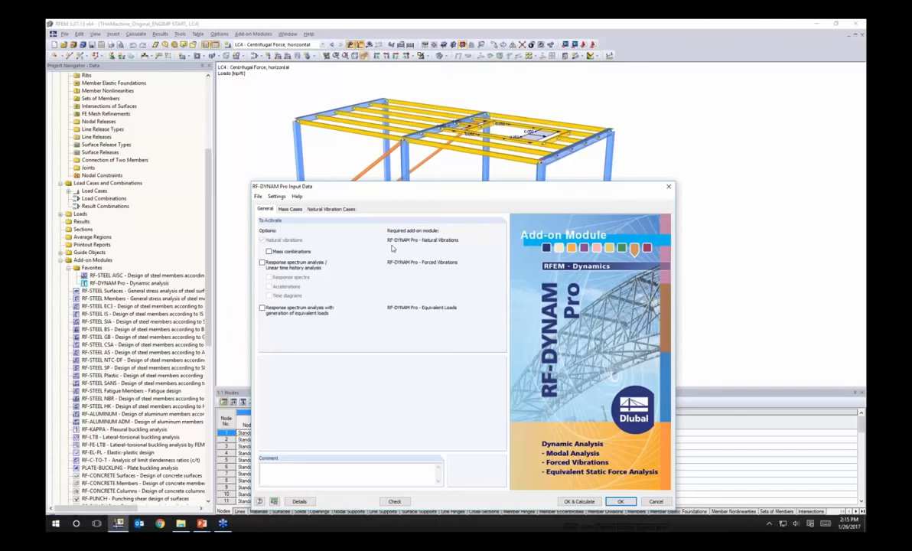
{"action": "left_click_drag", "start_coordinate": [357, 193], "coordinate": [368, 109]}
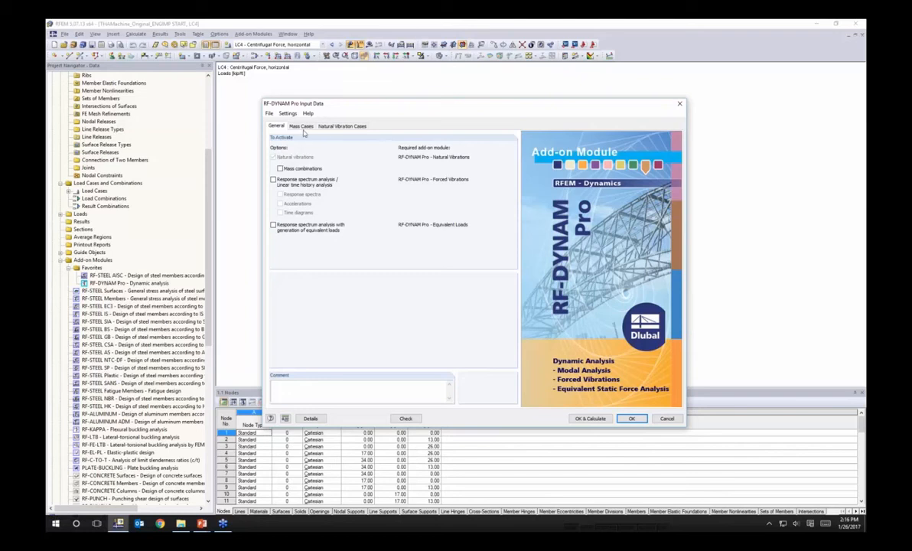
{"action": "left_click", "coordinate": [280, 168]}
- Describe mass case MC1 as "Dead Load - Structure" and take its masses from the force components of LC1 - Dead Load instead of self-weight
{"action": "left_click", "coordinate": [301, 126]}
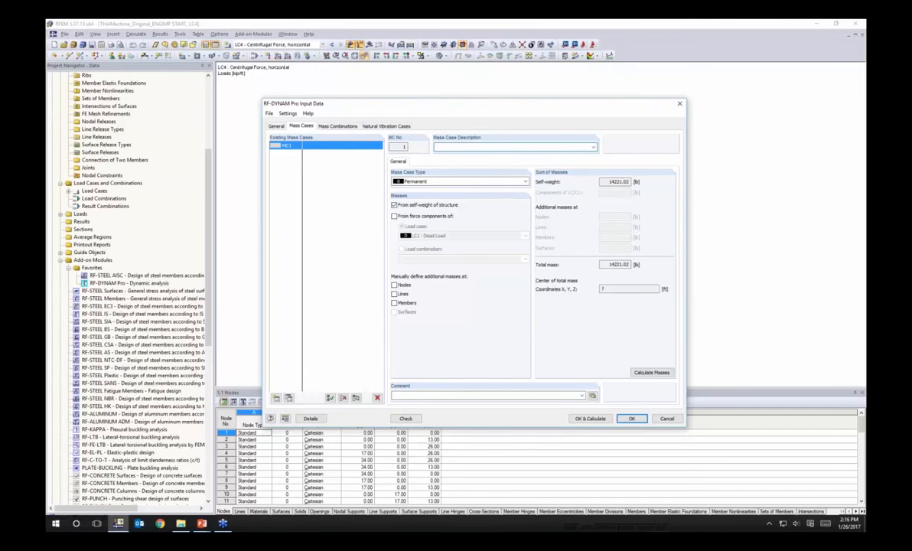
{"action": "left_click", "coordinate": [446, 146]}
{"action": "type", "text": "Dead Load - Structure"}
{"action": "left_click", "coordinate": [394, 206]}
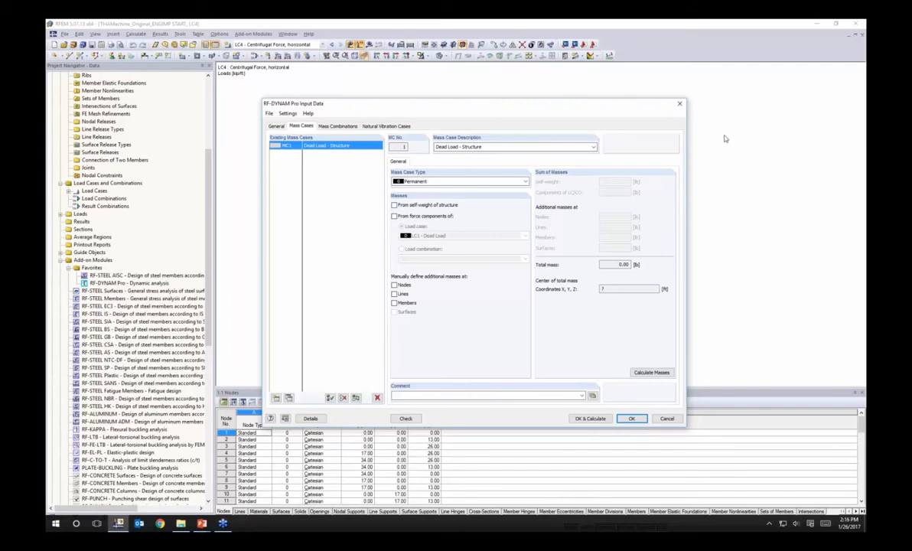
{"action": "left_click", "coordinate": [394, 216]}
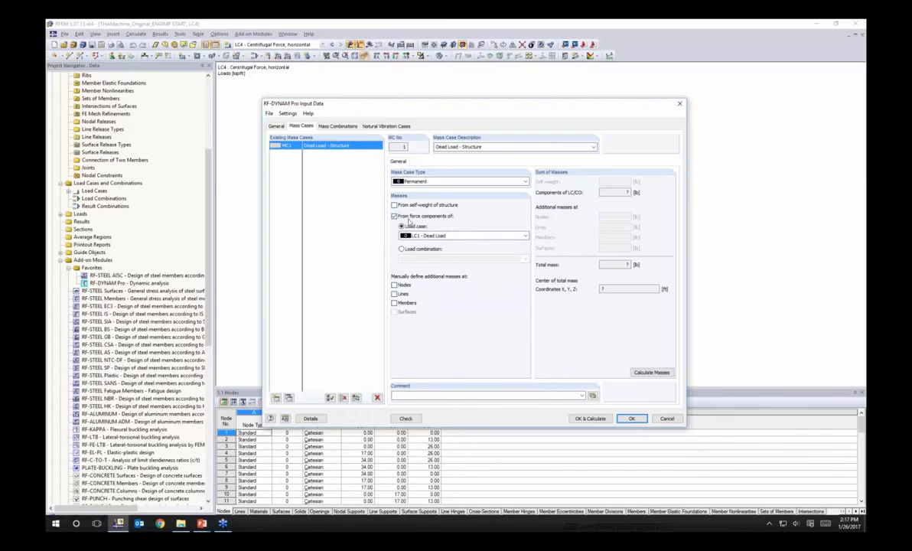
{"action": "left_click", "coordinate": [419, 236]}
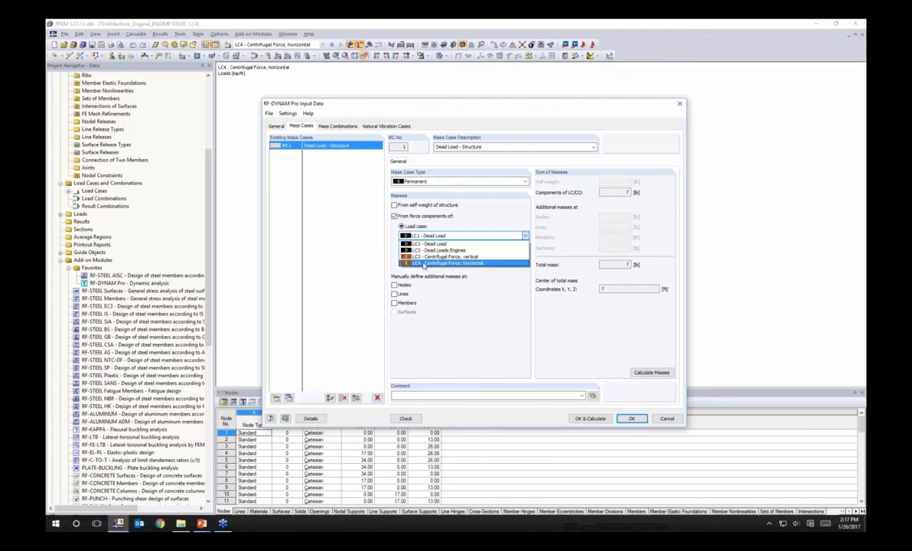
{"action": "left_click", "coordinate": [429, 244]}
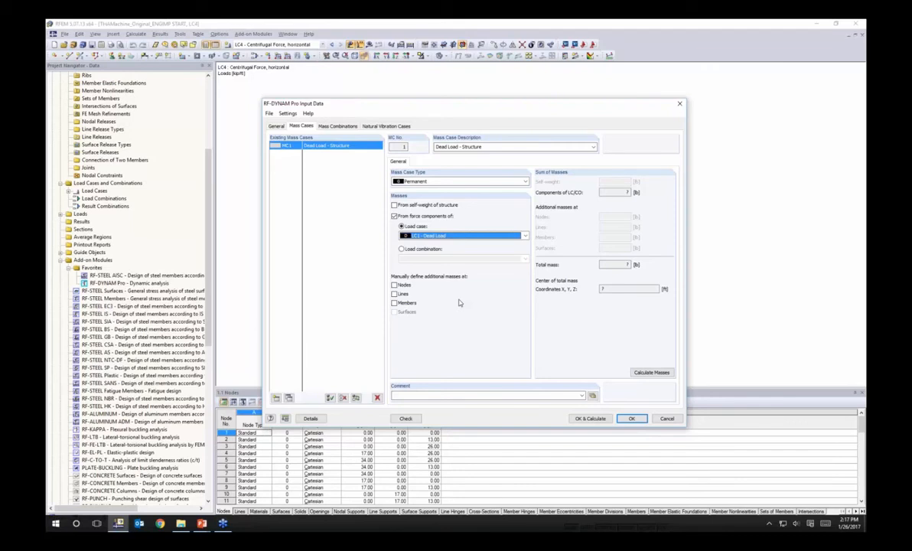
- Create a second mass case "Dead Load - Engines" with masses from the force components of LC2 - Dead Loads Engines, excluding self-weight
{"action": "left_click", "coordinate": [276, 398]}
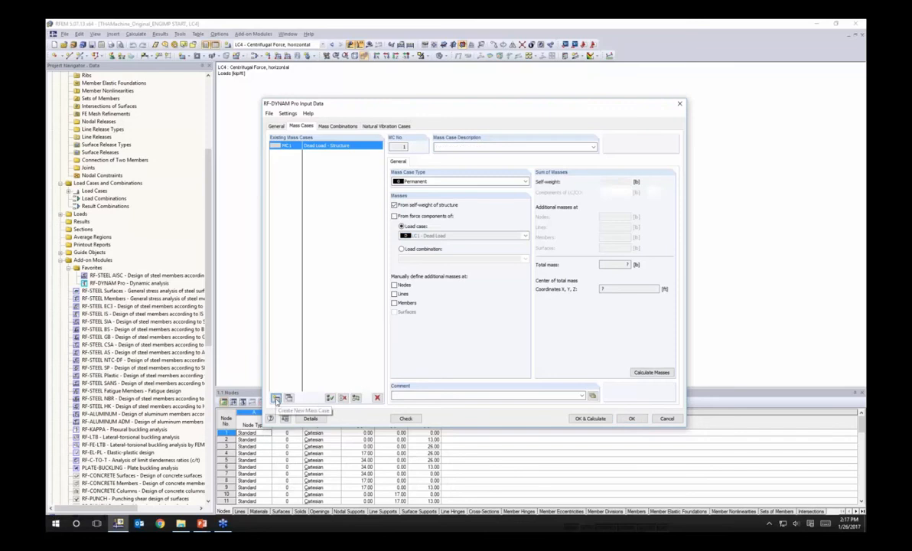
{"action": "left_click", "coordinate": [458, 145]}
{"action": "type", "text": "Dead Load - "}
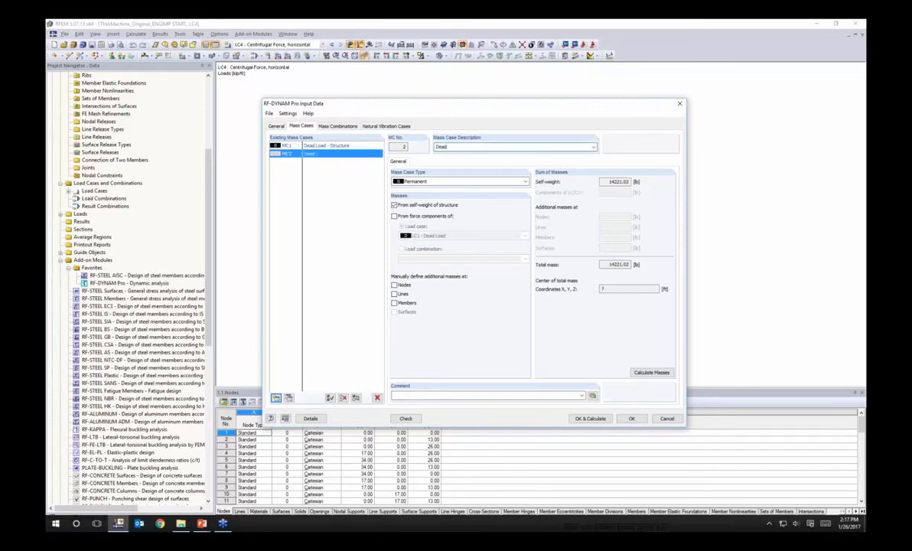
{"action": "type", "text": "Engines"}
{"action": "left_click", "coordinate": [411, 205]}
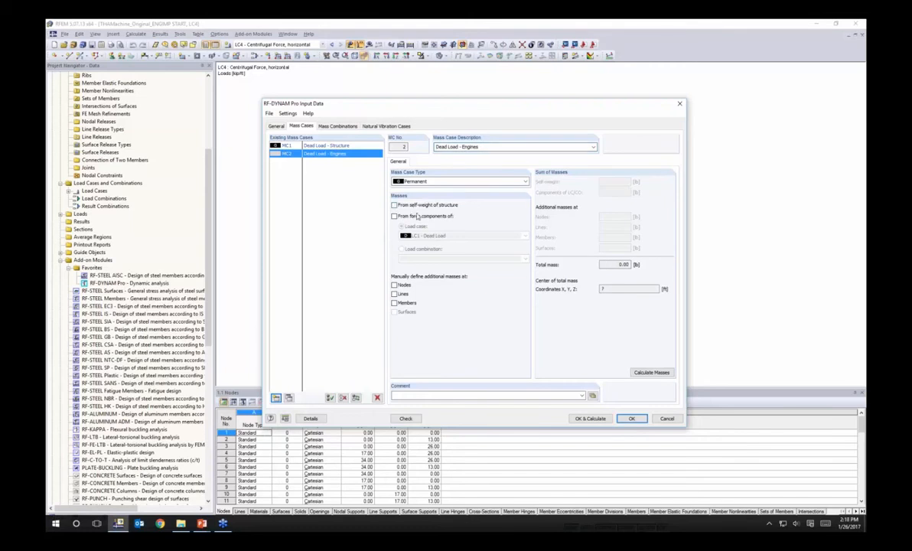
{"action": "left_click", "coordinate": [414, 217]}
{"action": "left_click", "coordinate": [422, 235]}
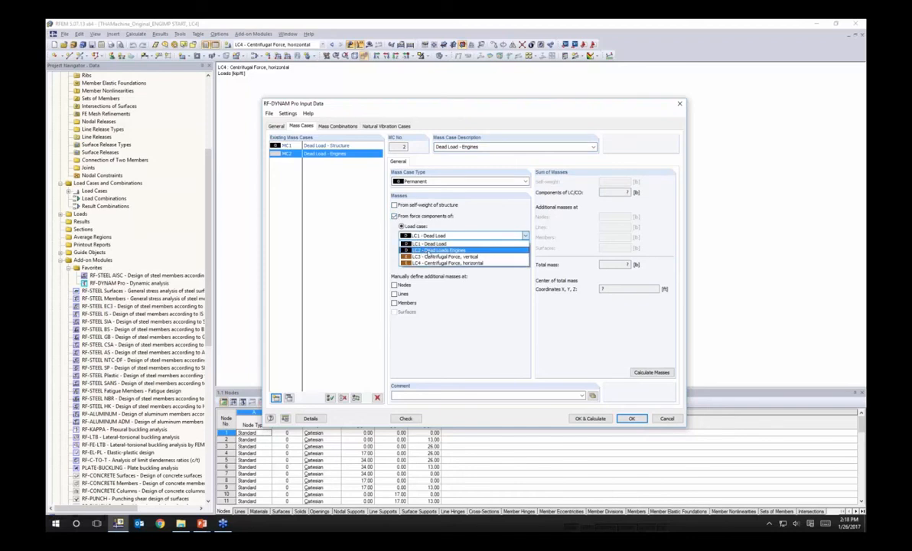
{"action": "left_click", "coordinate": [426, 251]}
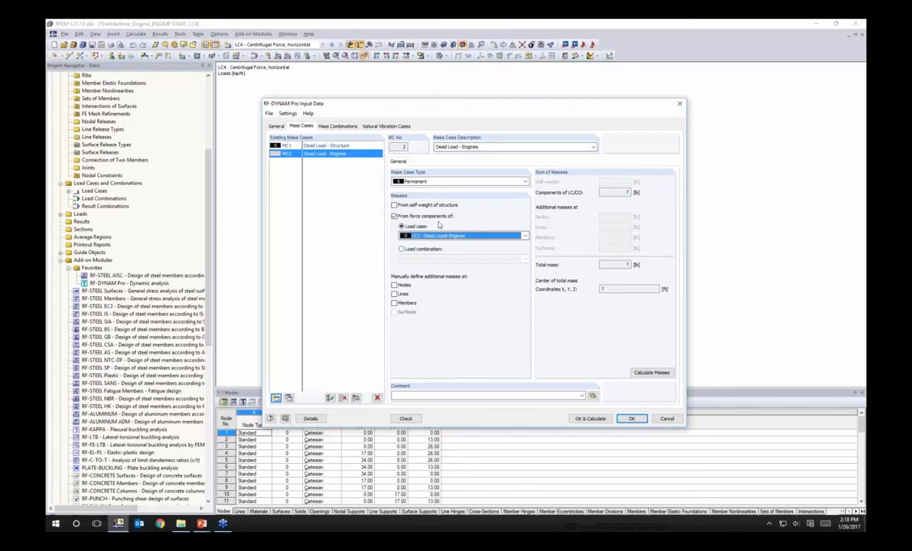
- Combine mass cases MC1 (structure) and MC2 (engines) in mass combination MCO1 with a factor of 1.00 each
{"action": "left_click", "coordinate": [331, 127]}
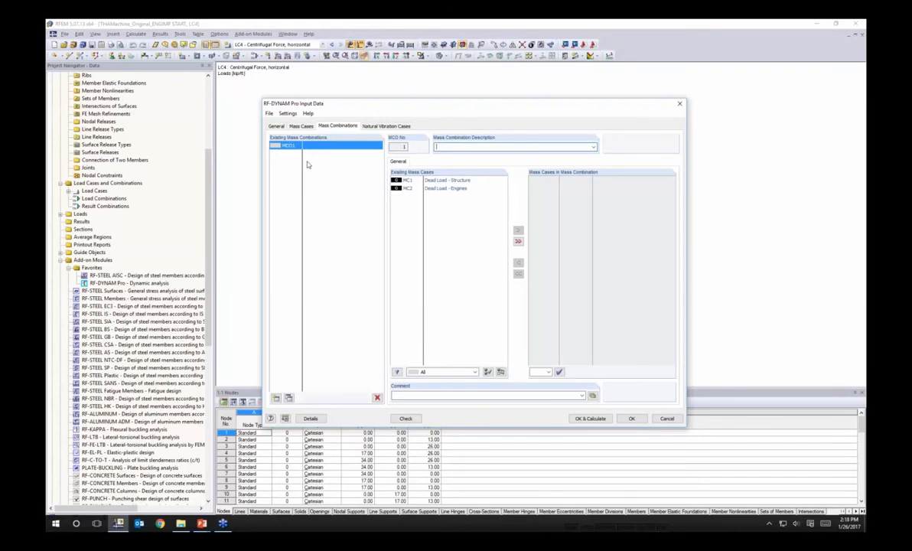
{"action": "double_click", "coordinate": [433, 180]}
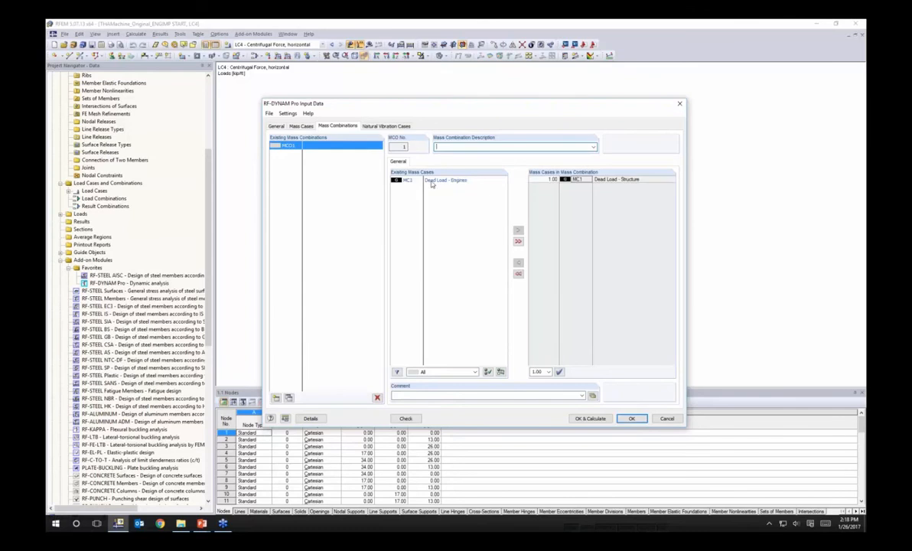
{"action": "double_click", "coordinate": [433, 181]}
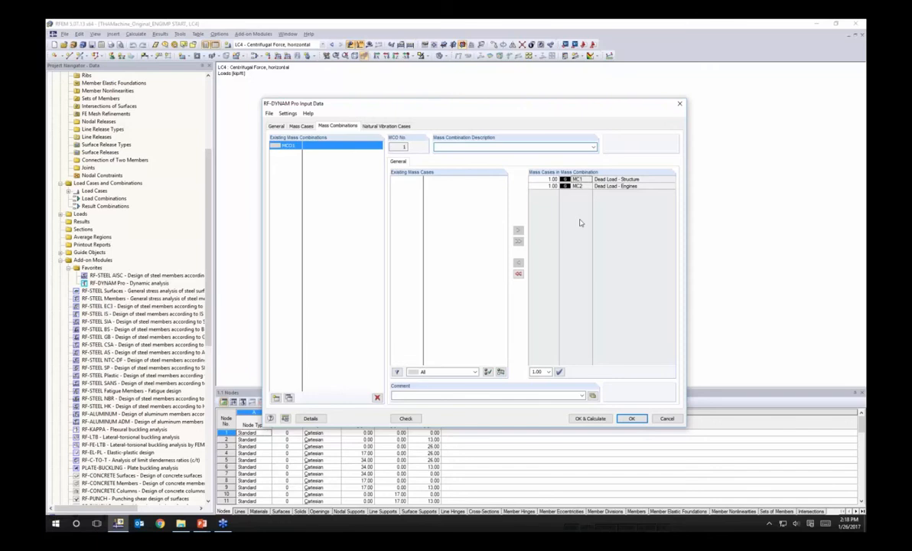
{"action": "left_click", "coordinate": [545, 186]}
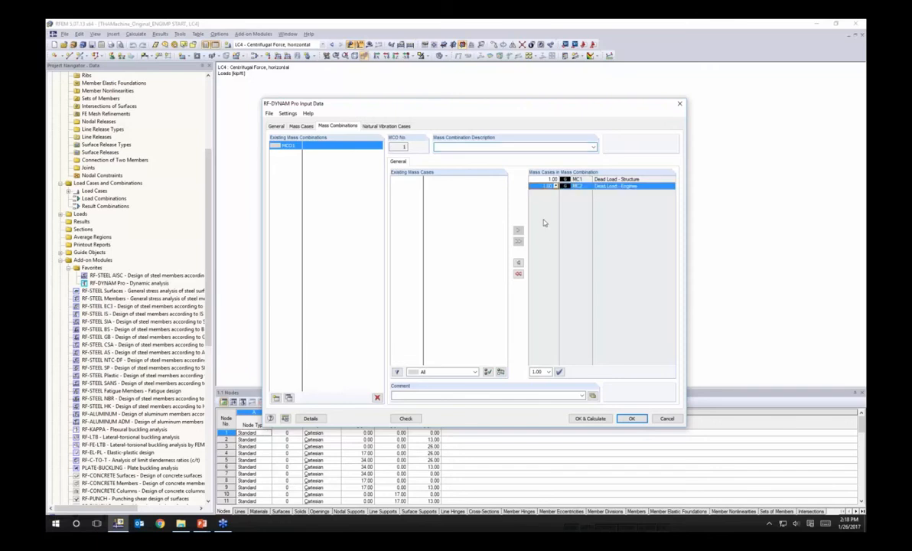
- Set natural vibration case NVC1 to calculate the 10 lowest eigenvalues with mass combination MCO1 as the acting masses
{"action": "left_click", "coordinate": [386, 127]}
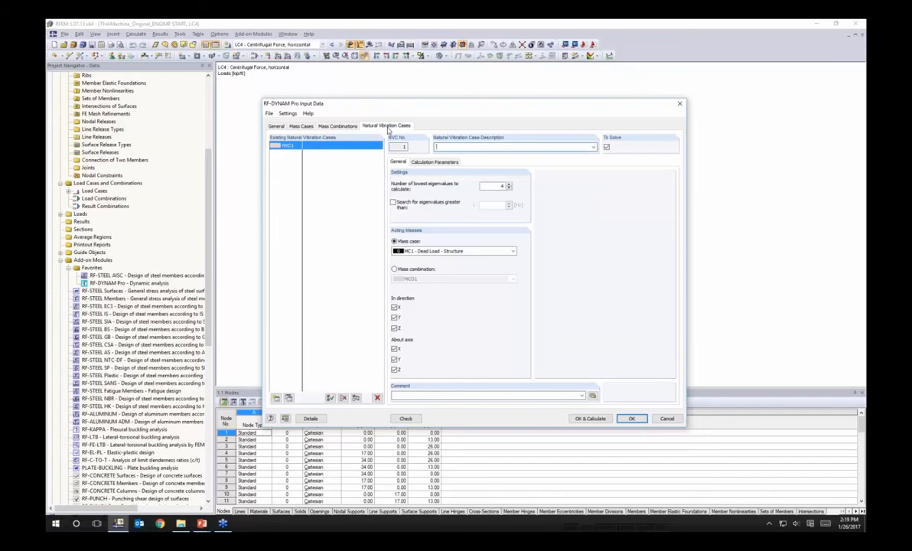
{"action": "left_click", "coordinate": [456, 148]}
{"action": "left_click", "coordinate": [502, 186]}
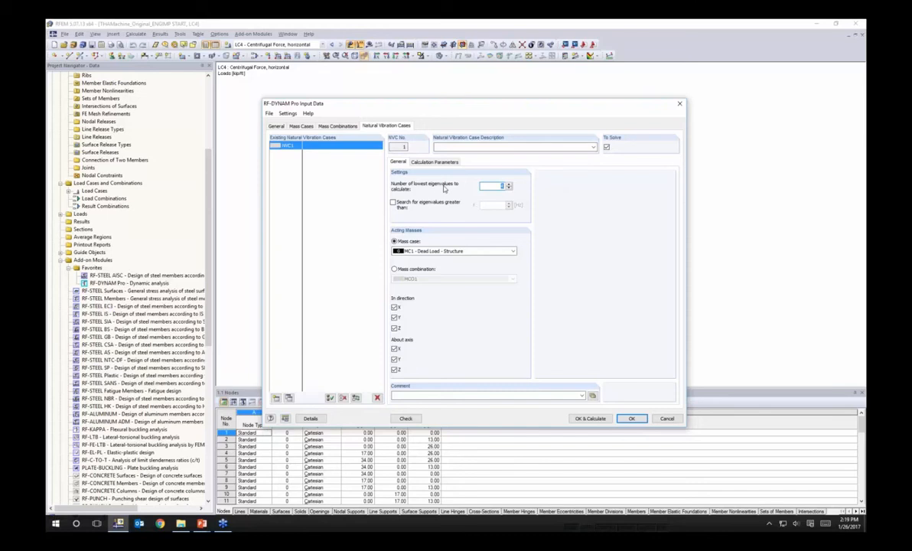
{"action": "type", "text": "10"}
{"action": "left_click", "coordinate": [401, 269]}
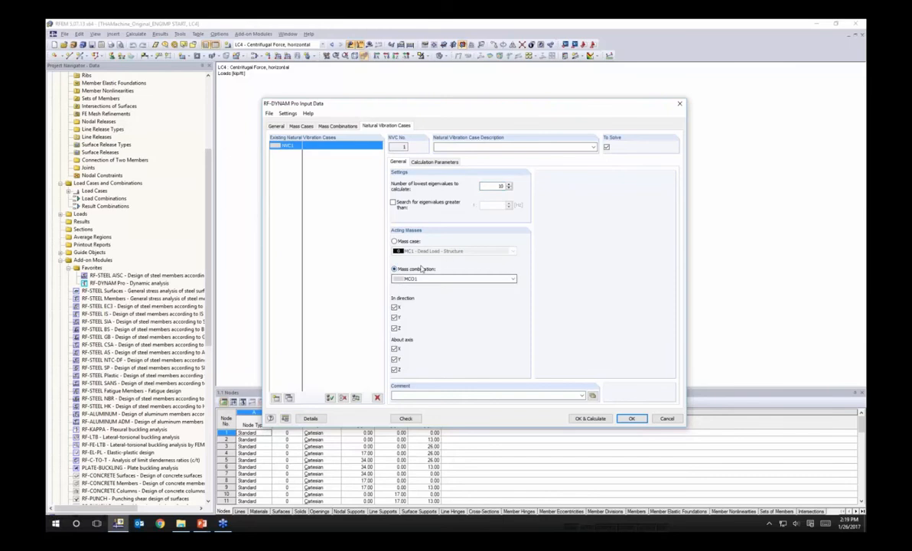
{"action": "left_click", "coordinate": [434, 278]}
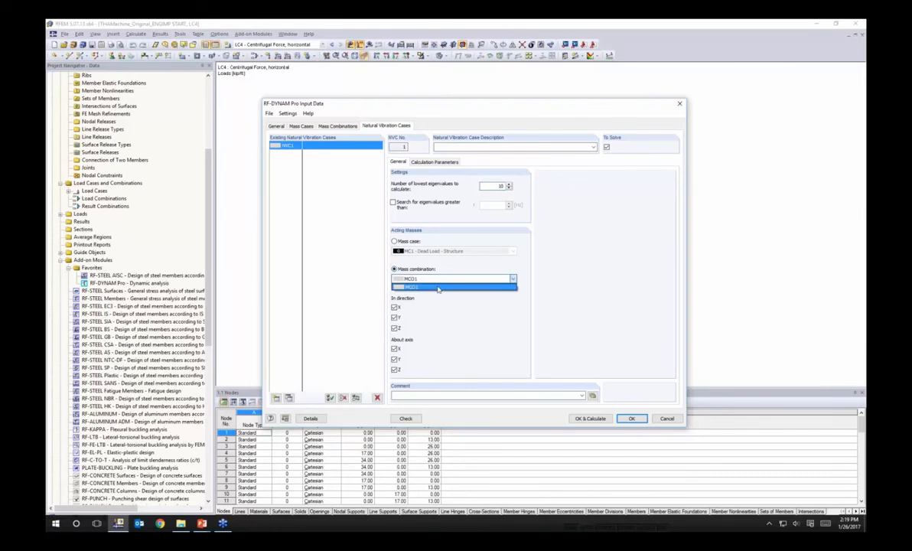
{"action": "left_click", "coordinate": [439, 287]}
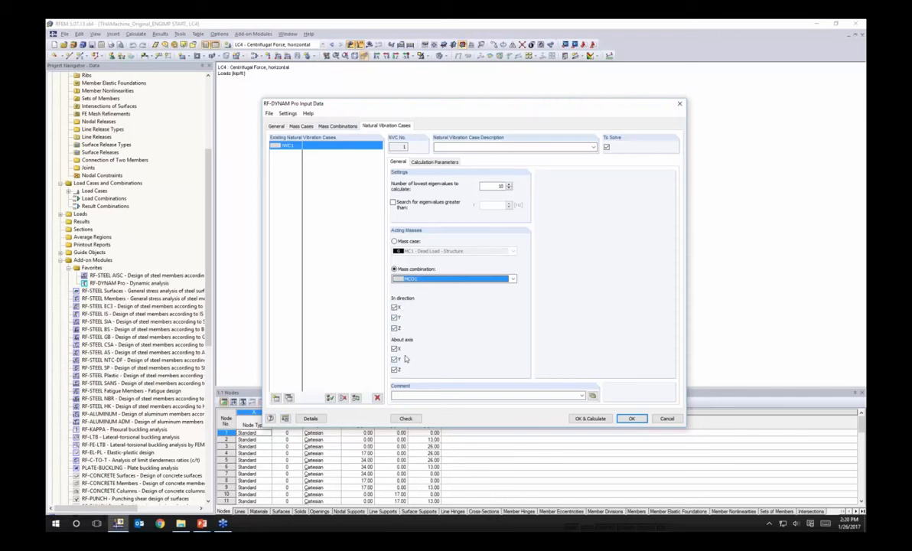
- Review the calculation parameters of NVC1, run the calculation and display the RF-DYNAM Pro natural vibration results on the frame
{"action": "left_click", "coordinate": [412, 162]}
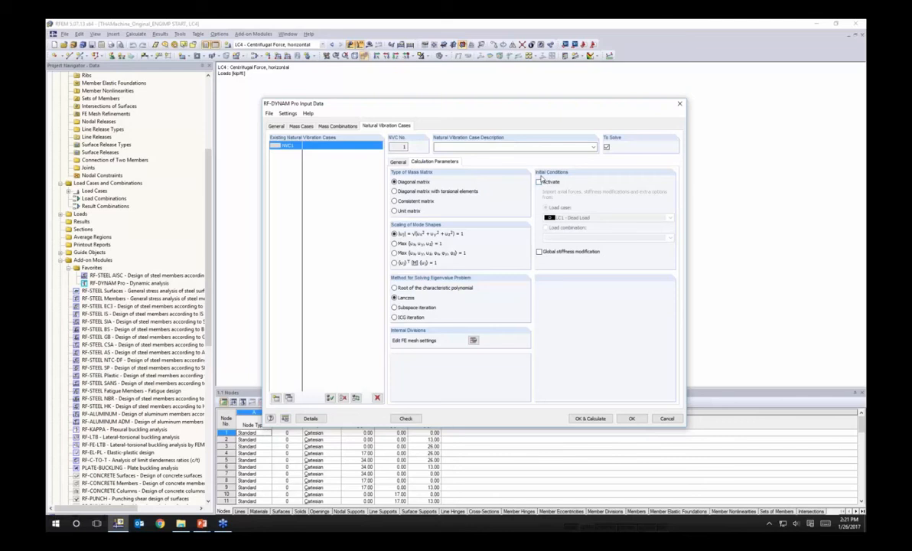
{"action": "left_click", "coordinate": [590, 417]}
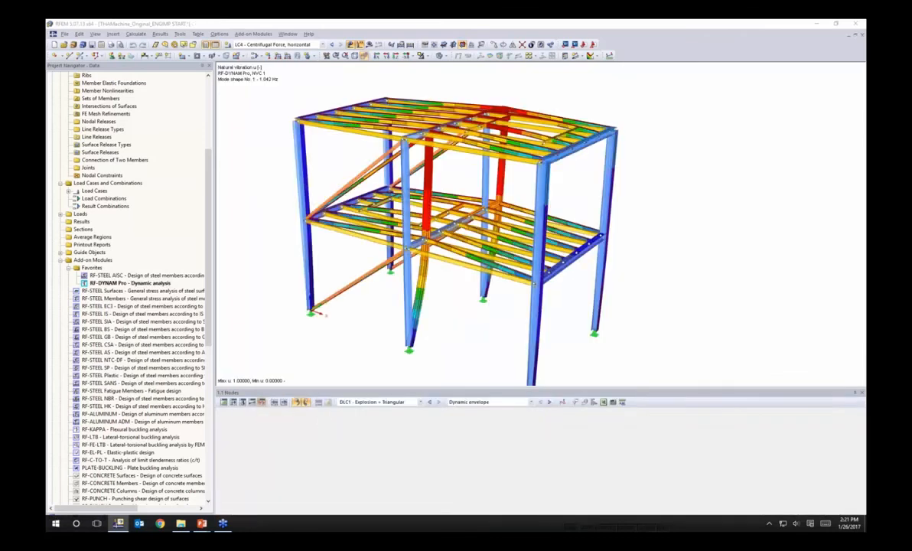
{"action": "middle_click_drag", "start_coordinate": [495, 328], "coordinate": [506, 296]}
{"action": "scroll", "coordinate": [506, 296], "scroll_direction": "down", "scroll_amount": 2}
{"action": "middle_click_drag", "start_coordinate": [490, 373], "coordinate": [492, 336]}
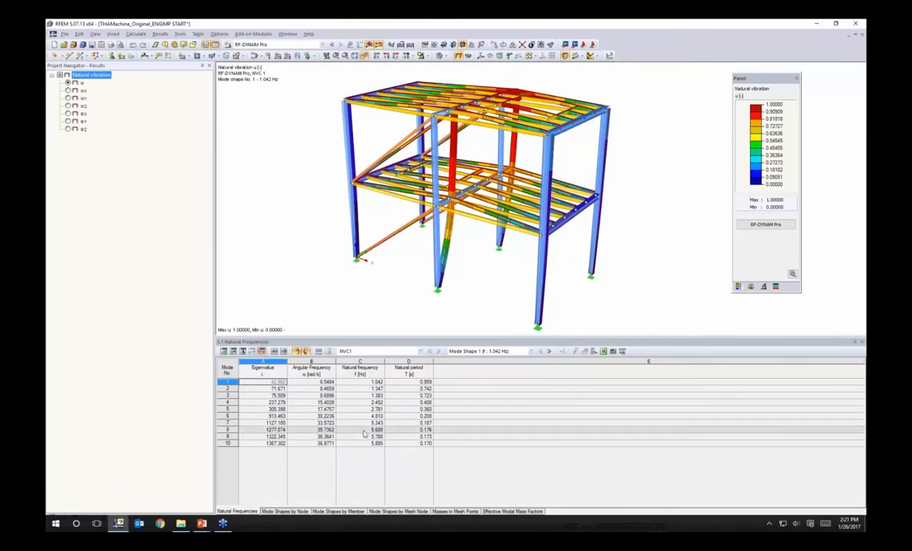
{"action": "left_click", "coordinate": [284, 44]}
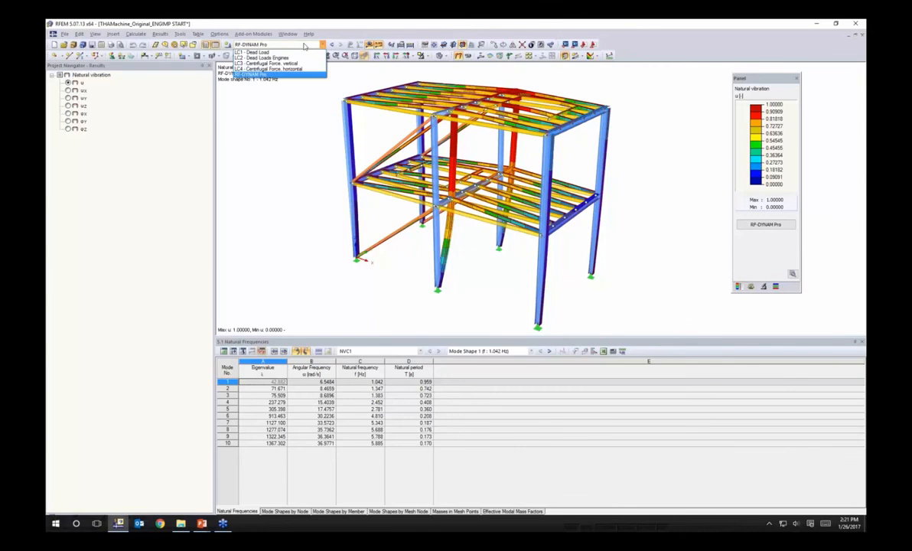
{"action": "left_click", "coordinate": [267, 73]}
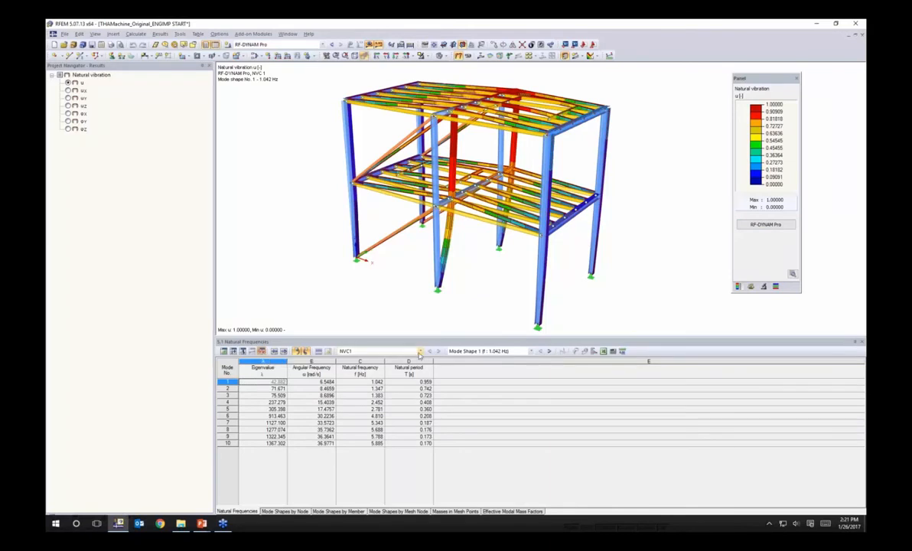
- Step through the mode shapes of NVC1 from mode 1 to mode 6 on the deformed frame
{"action": "left_click", "coordinate": [419, 351]}
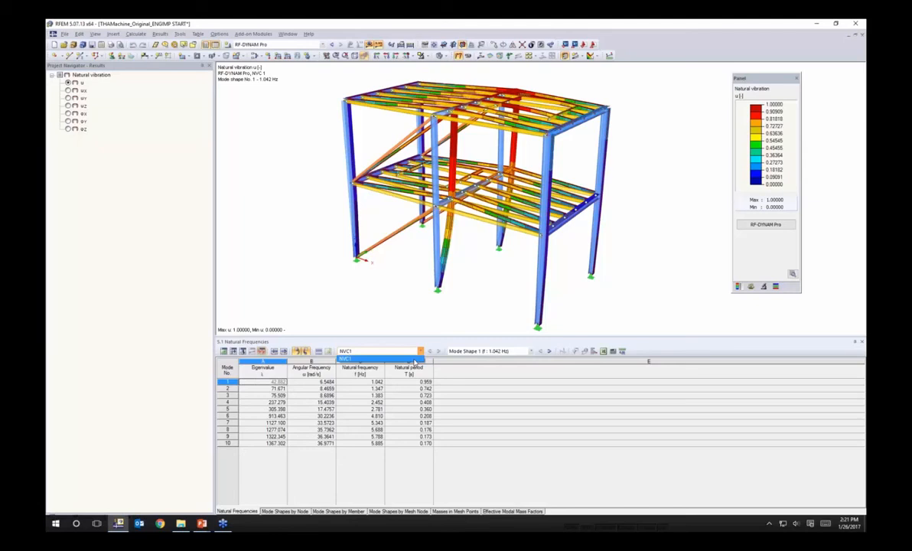
{"action": "left_click", "coordinate": [531, 351]}
{"action": "left_click", "coordinate": [530, 351]}
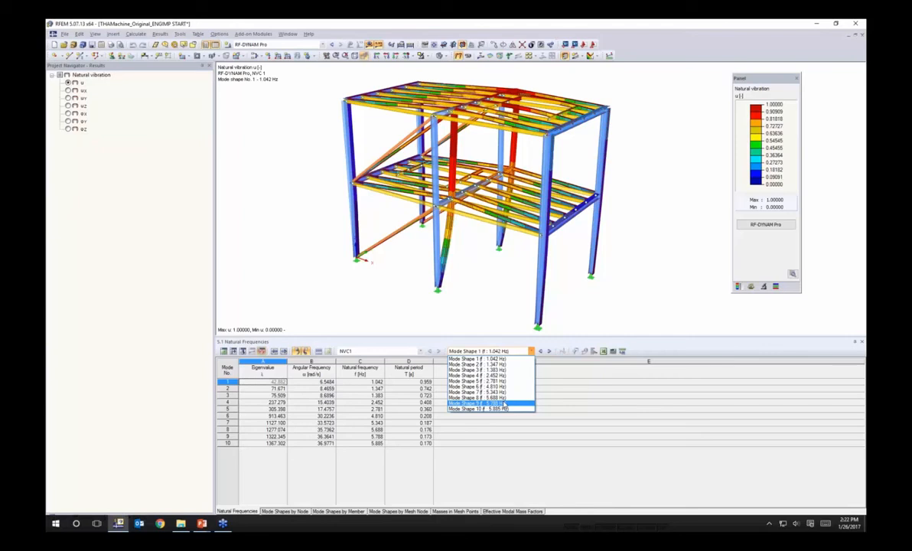
{"action": "left_click", "coordinate": [474, 359]}
{"action": "left_click", "coordinate": [549, 351]}
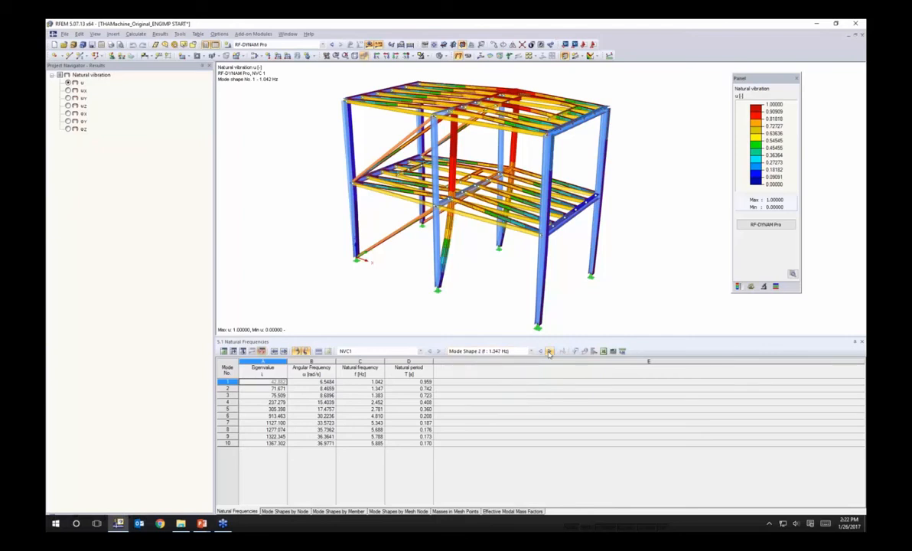
{"action": "left_click", "coordinate": [549, 351]}
{"action": "left_click", "coordinate": [548, 351]}
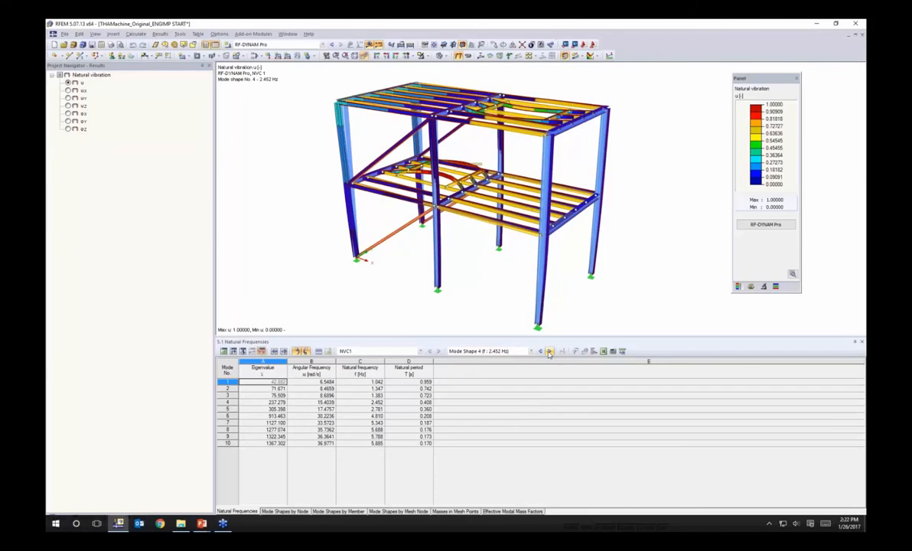
{"action": "left_click", "coordinate": [549, 351]}
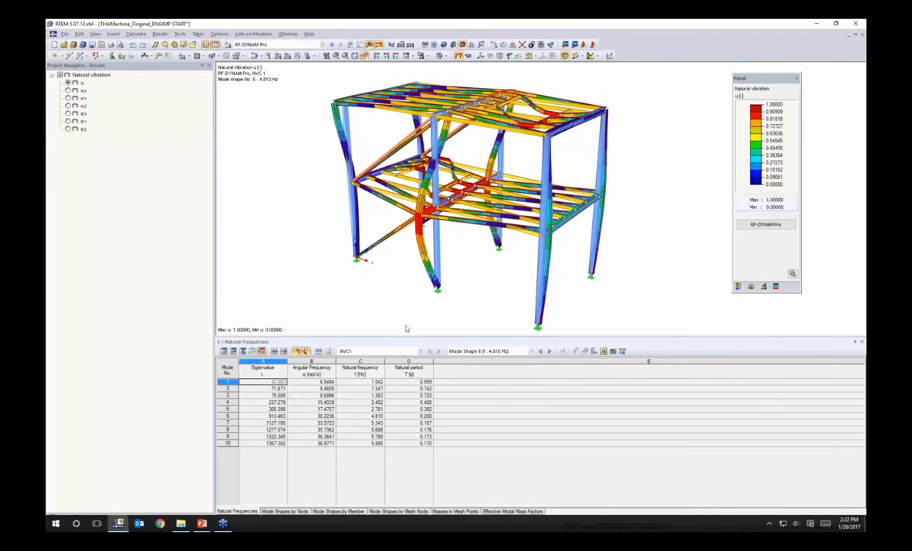
- Examine the effective modal mass factors together with the deformed shapes of modes 1, 7 and 10
{"action": "left_click_drag", "start_coordinate": [403, 338], "coordinate": [403, 283]}
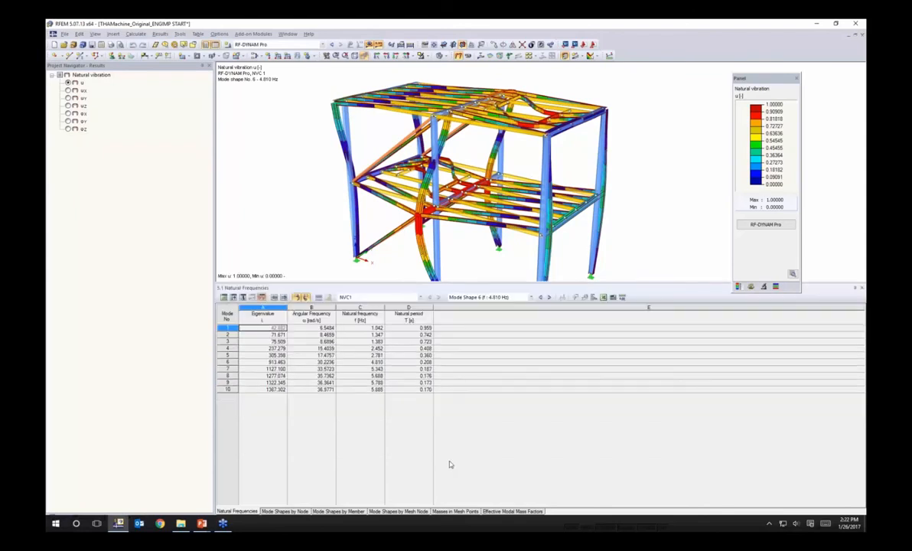
{"action": "left_click", "coordinate": [491, 512]}
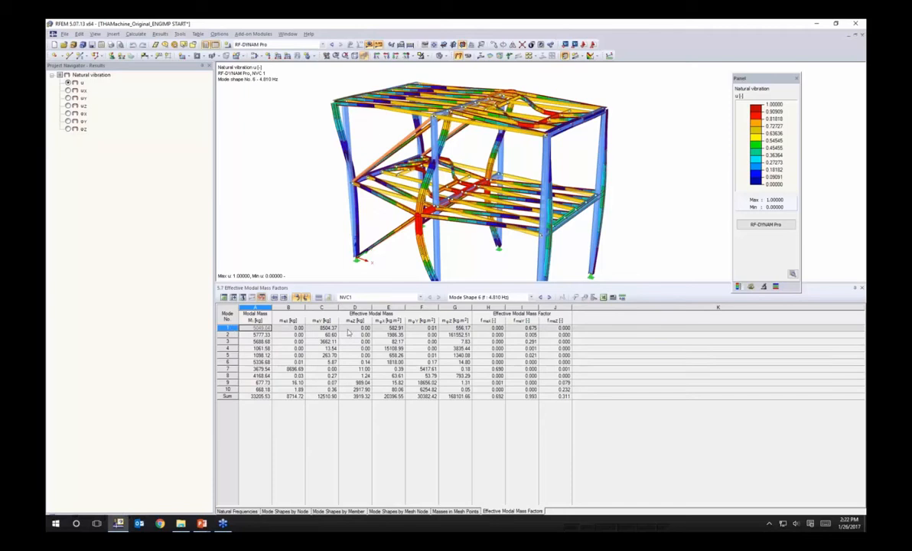
{"action": "left_click", "coordinate": [229, 328]}
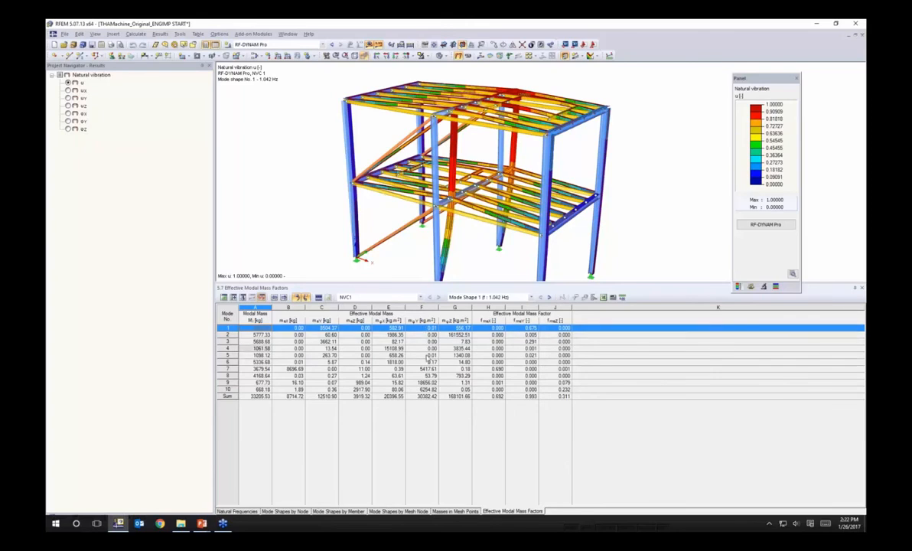
{"action": "left_click", "coordinate": [226, 369]}
{"action": "left_click", "coordinate": [490, 370]}
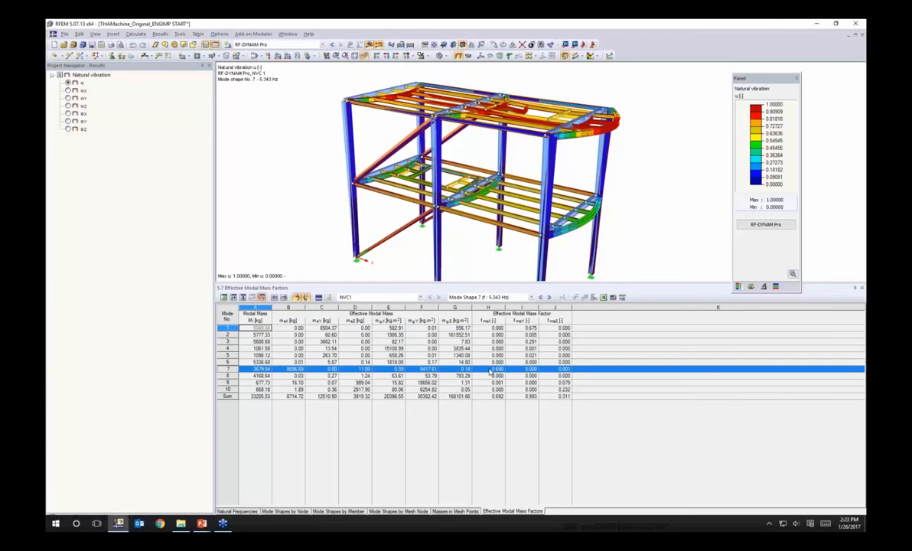
{"action": "left_click", "coordinate": [226, 388]}
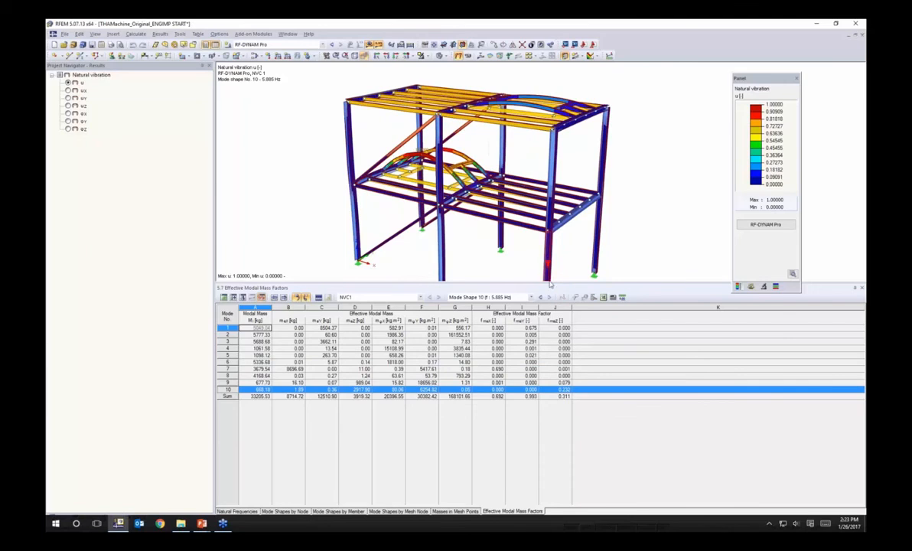
{"action": "left_click_drag", "start_coordinate": [547, 292], "coordinate": [459, 360]}
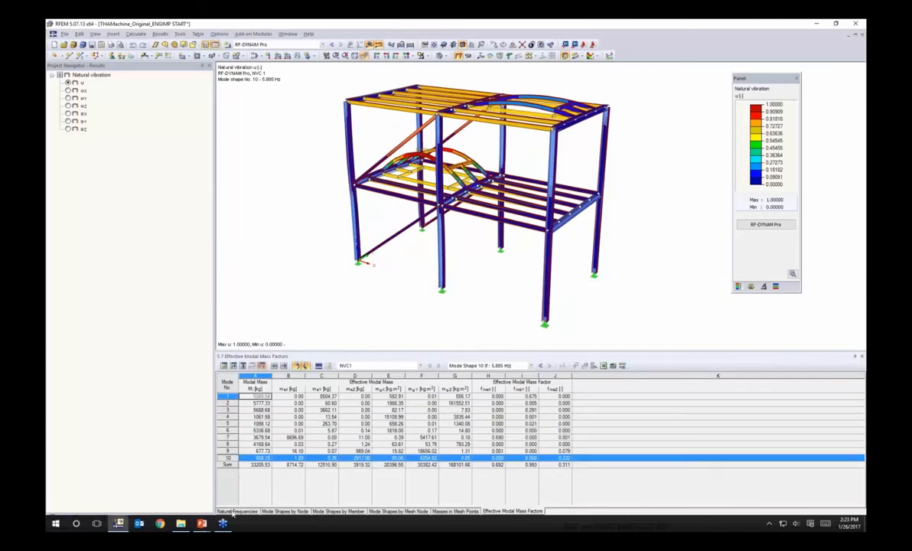
- Compare the natural frequencies of modes 1, 7 and 10 with their mode shapes on the frame
{"action": "left_click", "coordinate": [235, 511]}
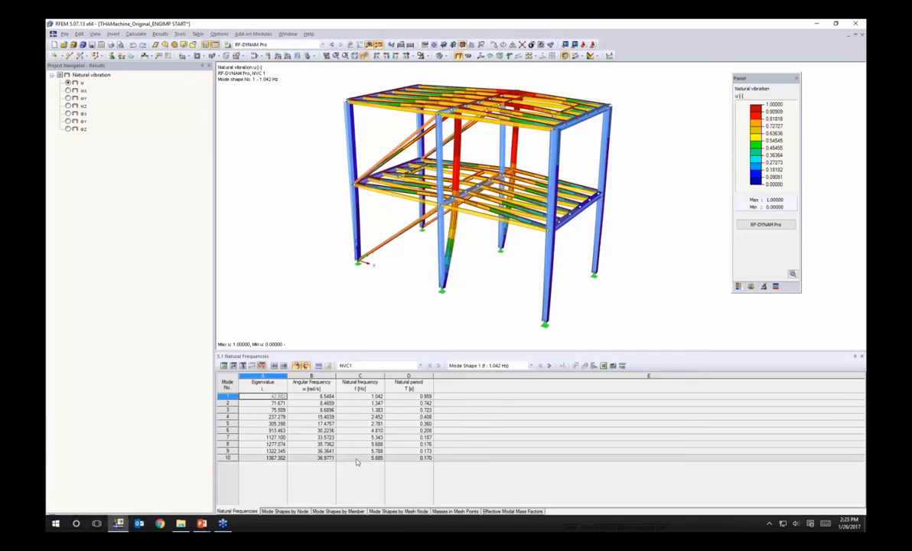
{"action": "left_click", "coordinate": [230, 396]}
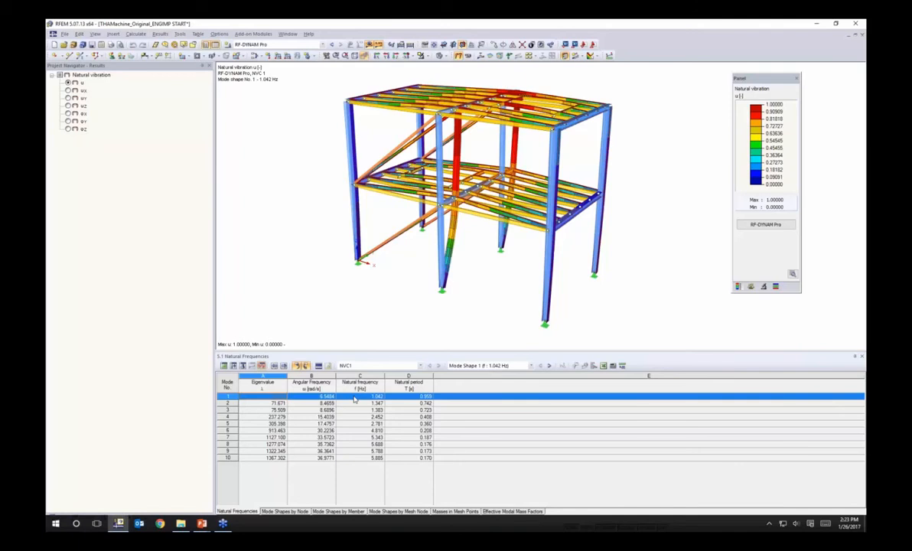
{"action": "left_click", "coordinate": [348, 437]}
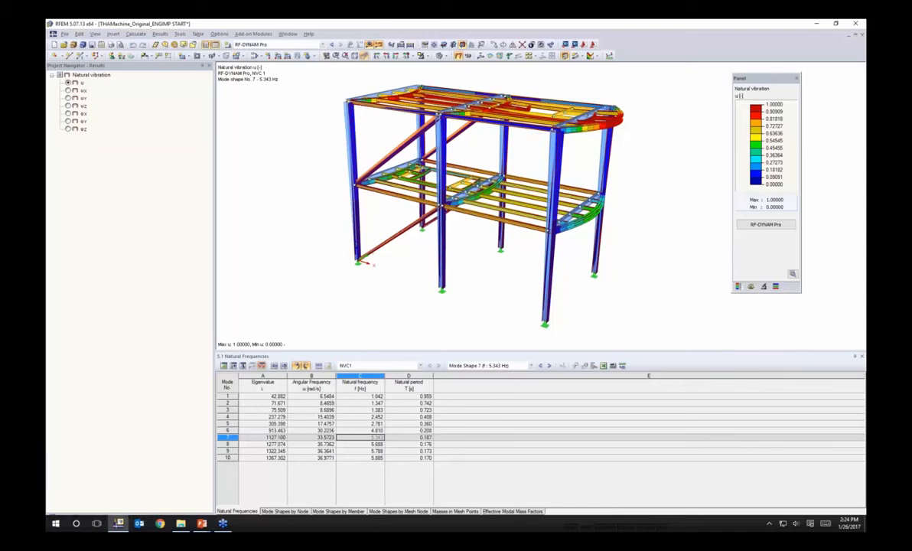
{"action": "left_click", "coordinate": [348, 457]}
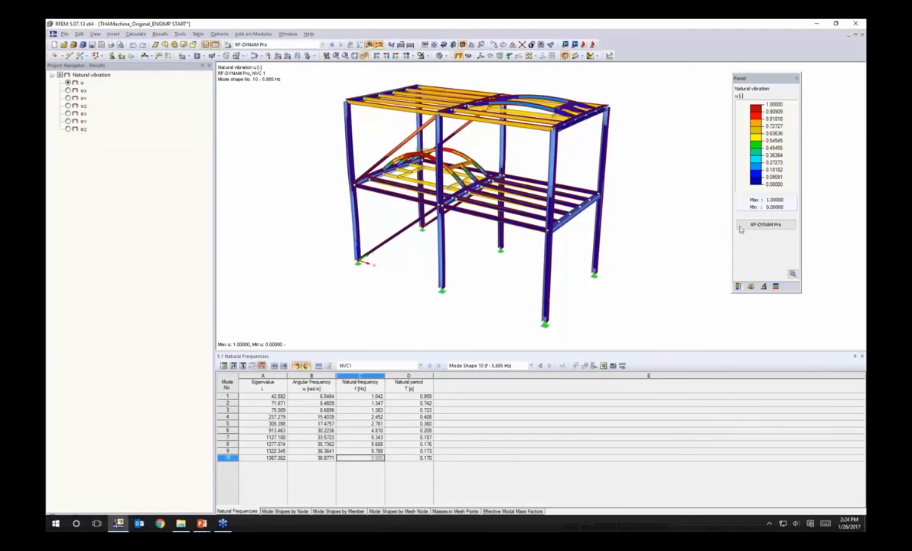
- Reopen the RF-DYNAM Pro input data and activate the response spectrum / linear time history analysis with time diagrams
{"action": "left_click", "coordinate": [765, 224]}
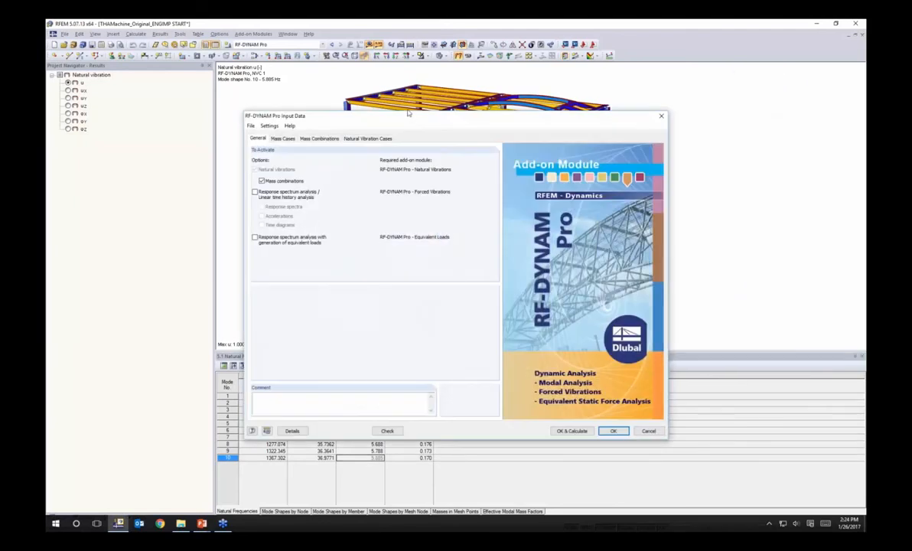
{"action": "left_click", "coordinate": [275, 172]}
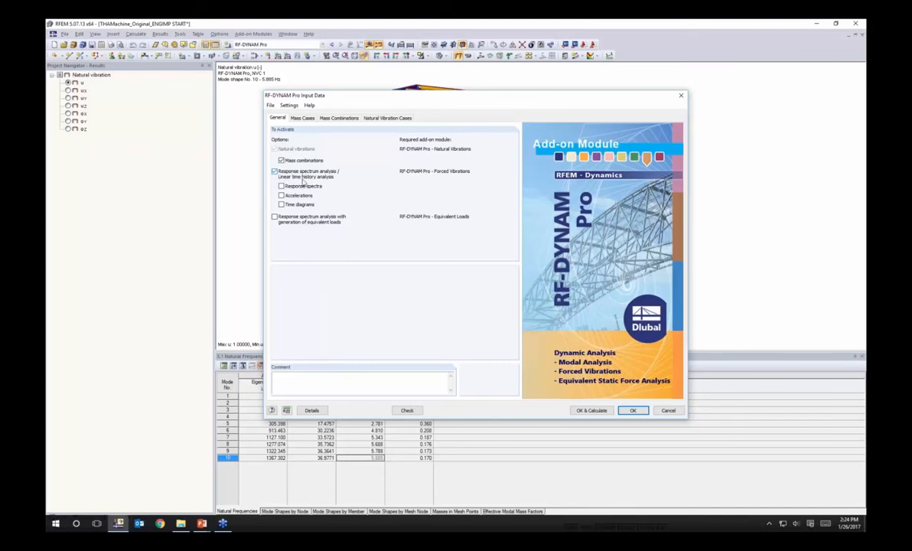
{"action": "left_click", "coordinate": [281, 204]}
{"action": "left_click", "coordinate": [398, 118]}
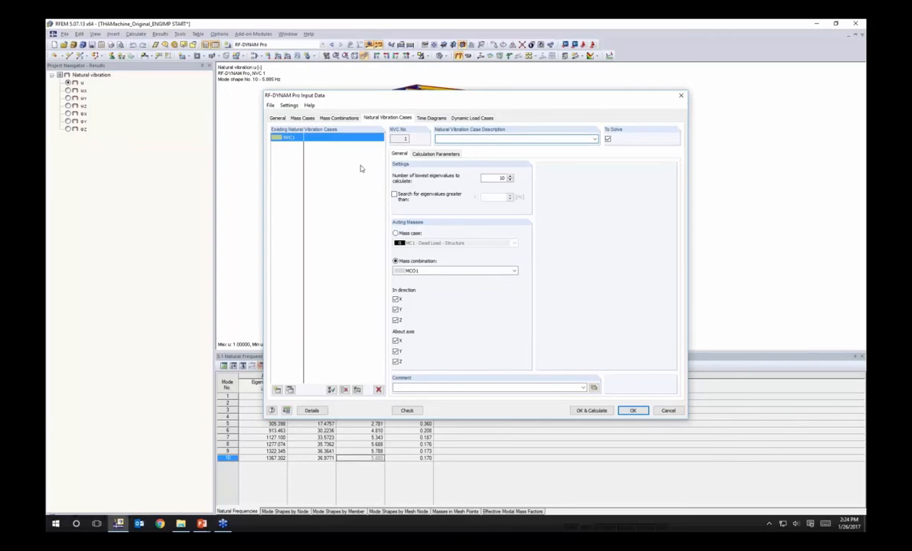
- Describe time diagram TD1 as "vertical component" and set its type to periodic
{"action": "left_click", "coordinate": [432, 119]}
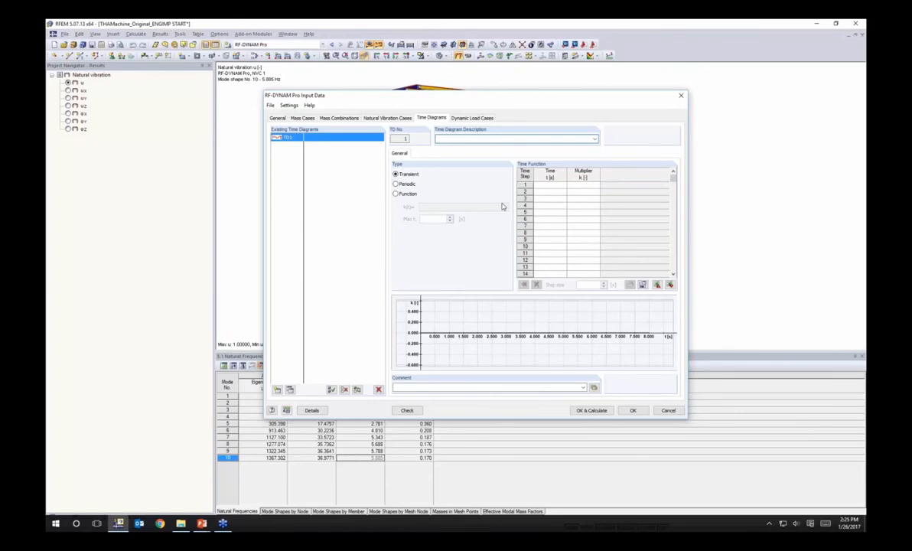
{"action": "type", "text": "vertical component"}
{"action": "left_click", "coordinate": [407, 185]}
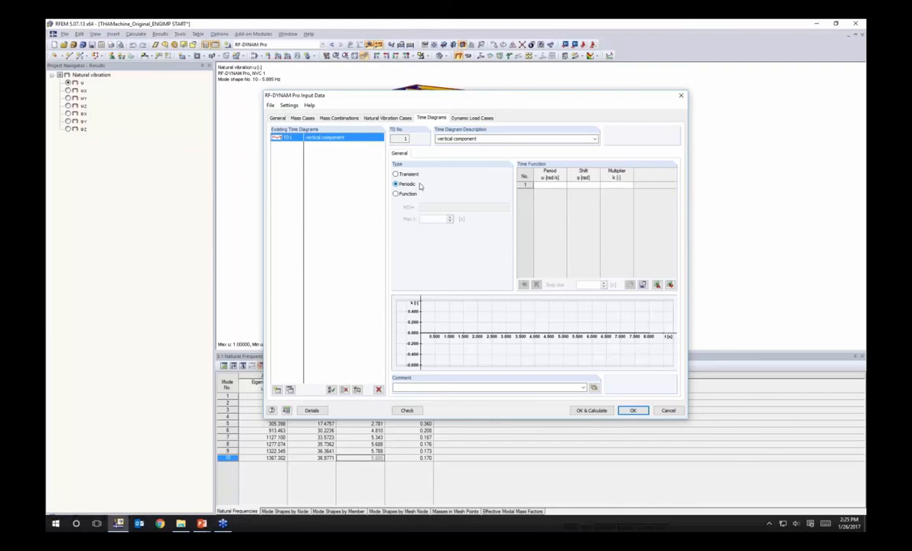
- Define the vertical component's time function with angular frequency 33.51 rad/s, zero phase shift and multiplier 1.0
{"action": "left_click", "coordinate": [538, 186]}
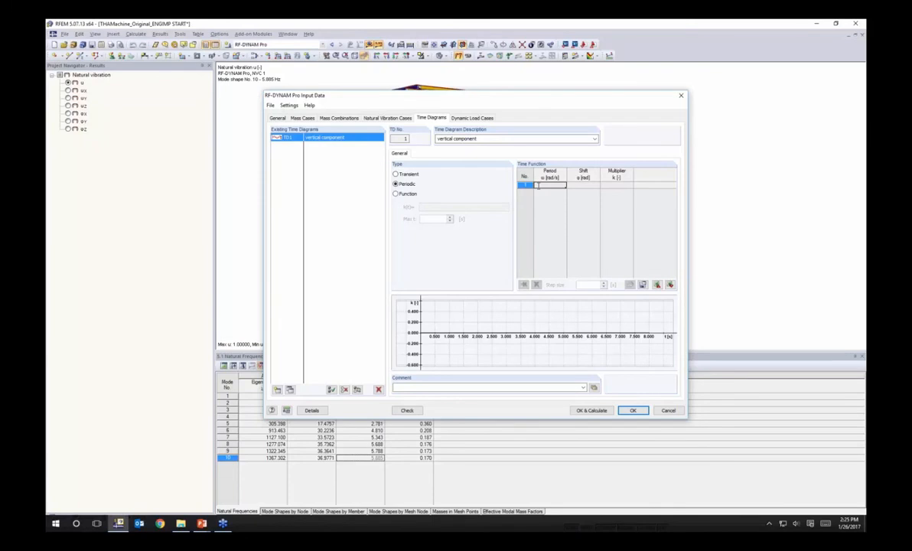
{"action": "type", "text": "36.977"}
{"action": "left_click", "coordinate": [573, 186]}
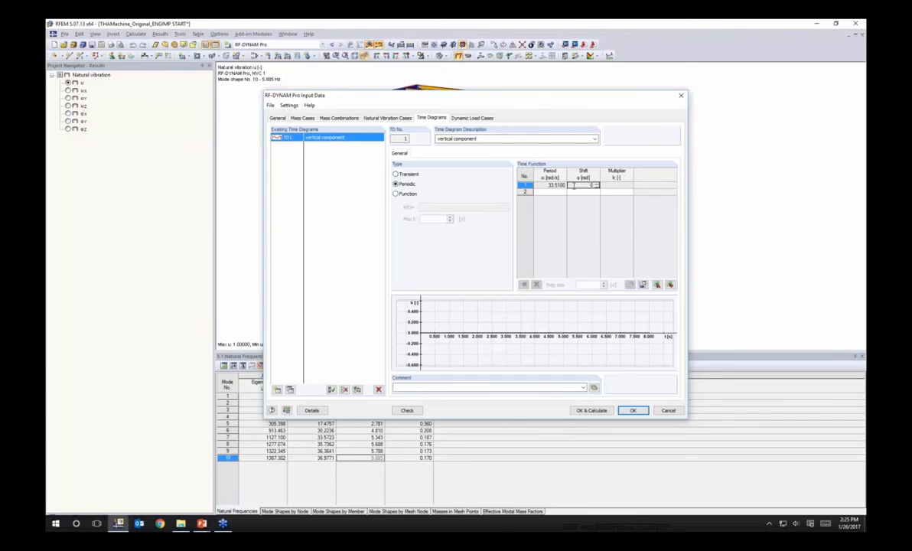
{"action": "key", "text": "Tab"}
{"action": "type", "text": "1.0"}
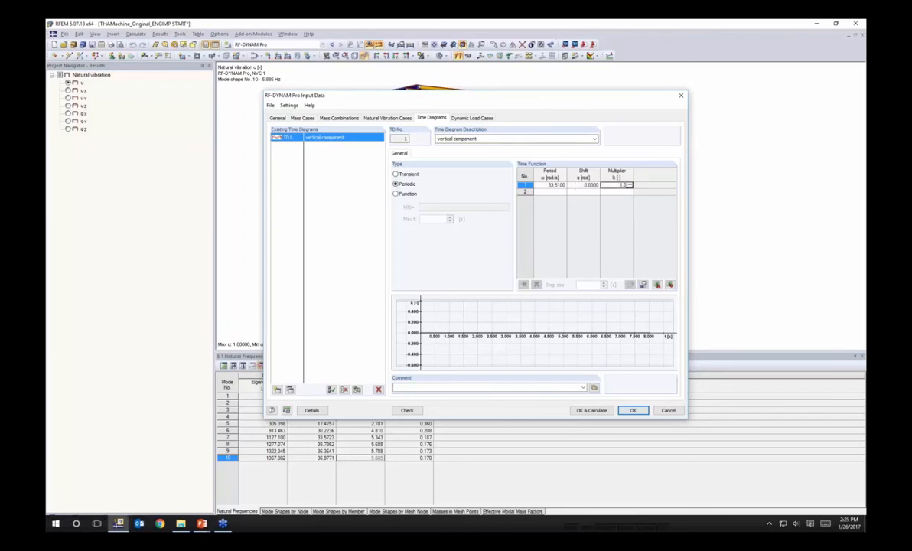
{"action": "left_click_drag", "start_coordinate": [566, 96], "coordinate": [503, 136]}
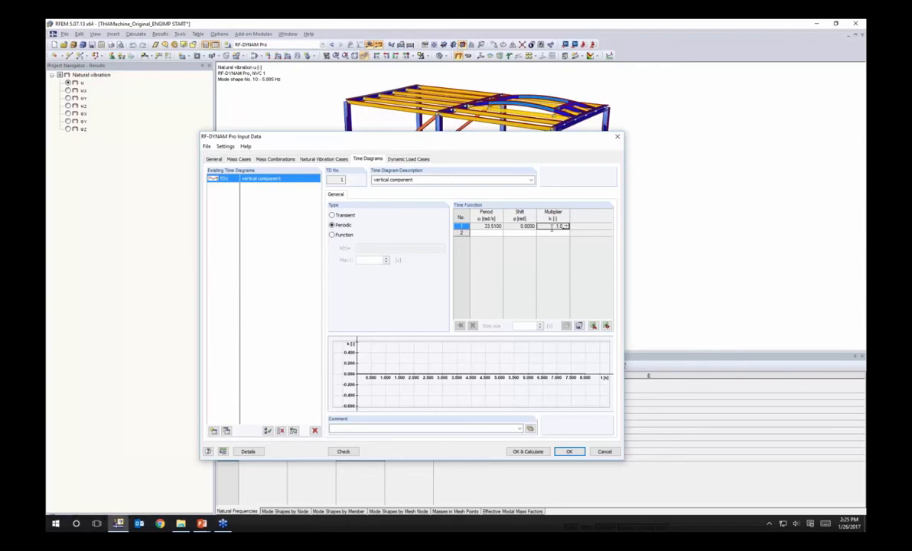
{"action": "key", "text": "Return"}
{"action": "mouse_move", "coordinate": [510, 133]}
{"action": "left_mouse_down"}
{"action": "mouse_move", "coordinate": [574, 127]}
{"action": "mouse_move", "coordinate": [617, 81]}
{"action": "left_mouse_up"}
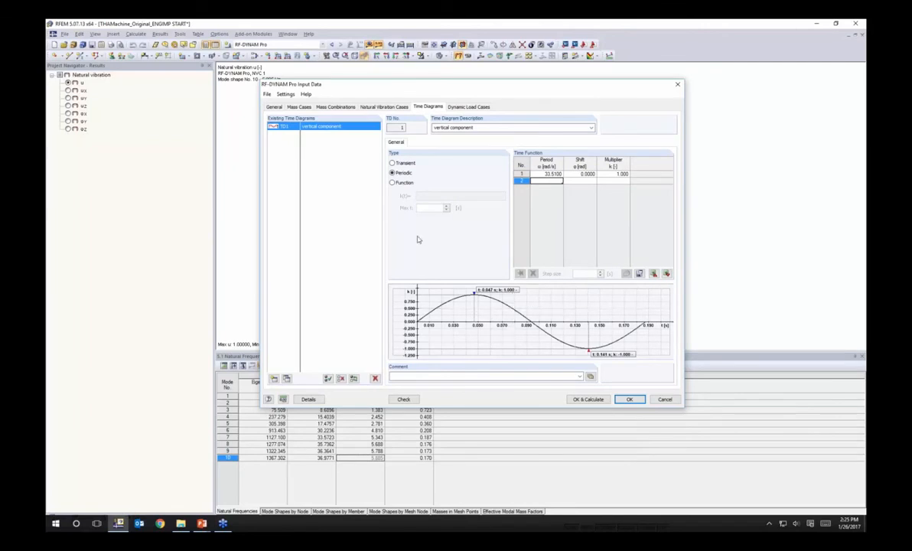
- Add a second time diagram described as "horizontal component" and set its type to periodic
{"action": "left_click", "coordinate": [273, 378]}
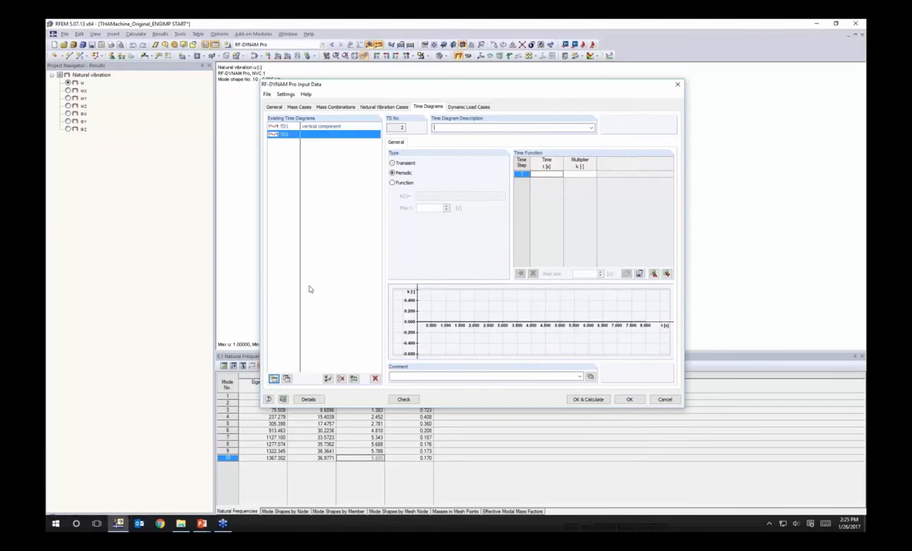
{"action": "left_click", "coordinate": [436, 129]}
{"action": "type", "text": "horizontal component"}
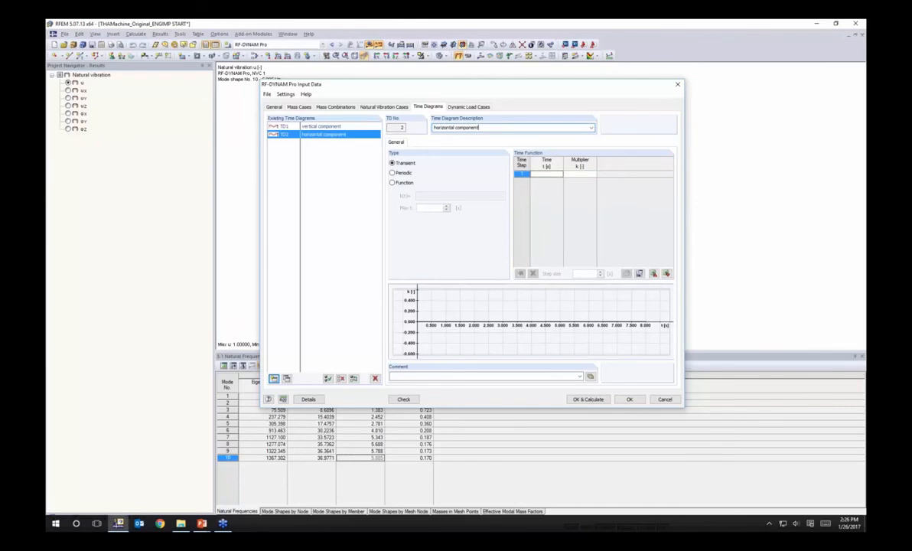
{"action": "left_click", "coordinate": [392, 173]}
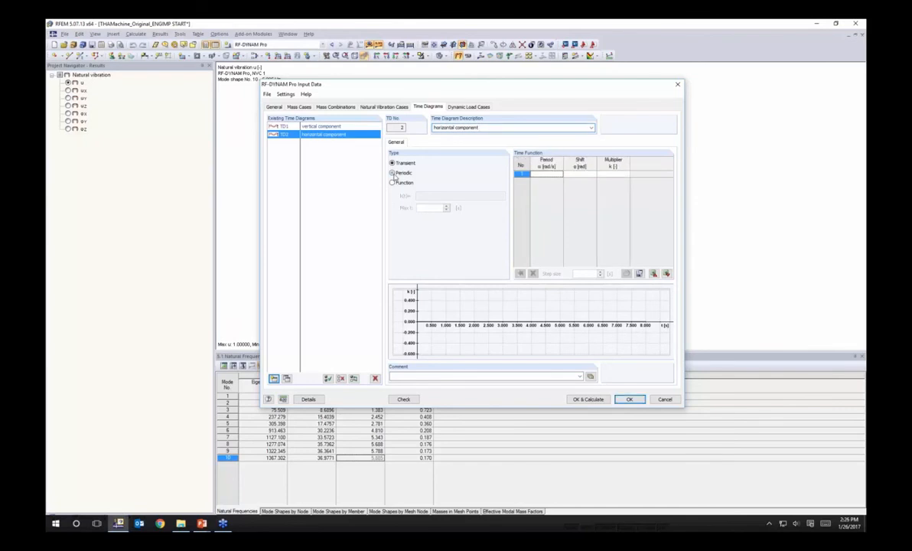
- Define the horizontal component with 33.51 rad/s, phase shift 1.57 rad and multiplier 1, and compare its curve with the vertical component's
{"action": "left_click", "coordinate": [547, 174]}
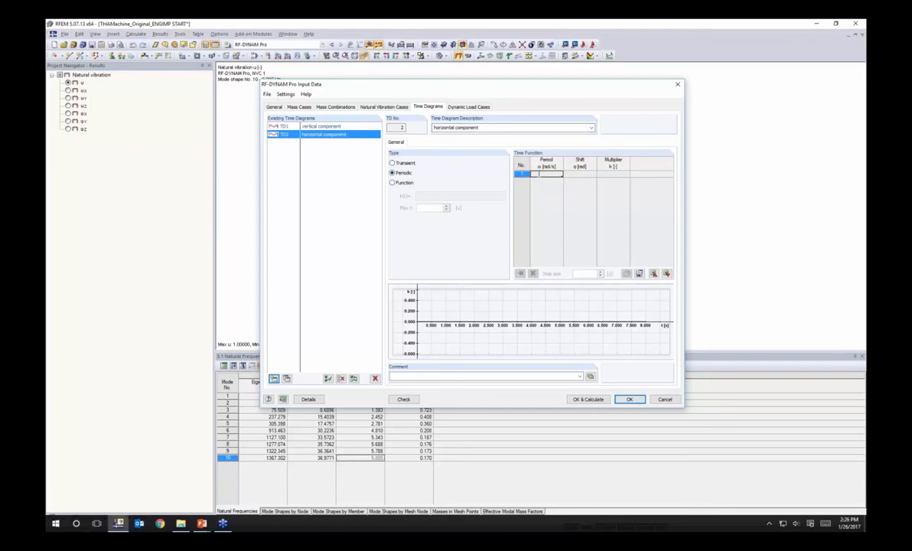
{"action": "type", "text": "33.51"}
{"action": "key", "text": "Tab"}
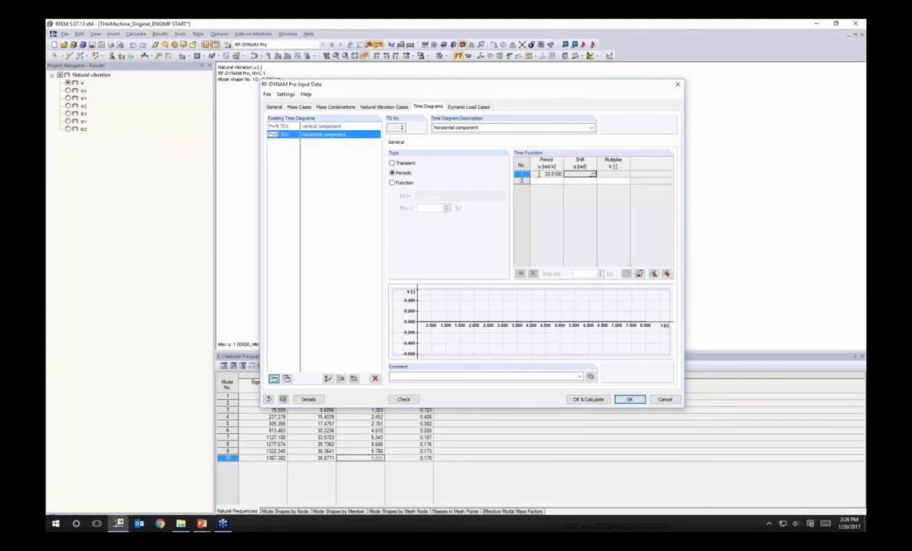
{"action": "type", "text": ".57"}
{"action": "key", "text": "Tab"}
{"action": "type", "text": "1"}
{"action": "key", "text": "Tab"}
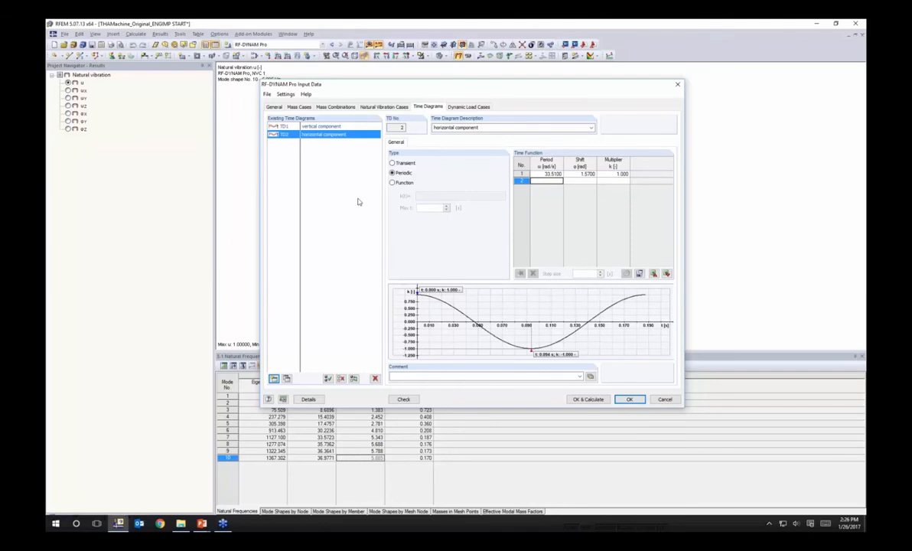
{"action": "left_click", "coordinate": [309, 124]}
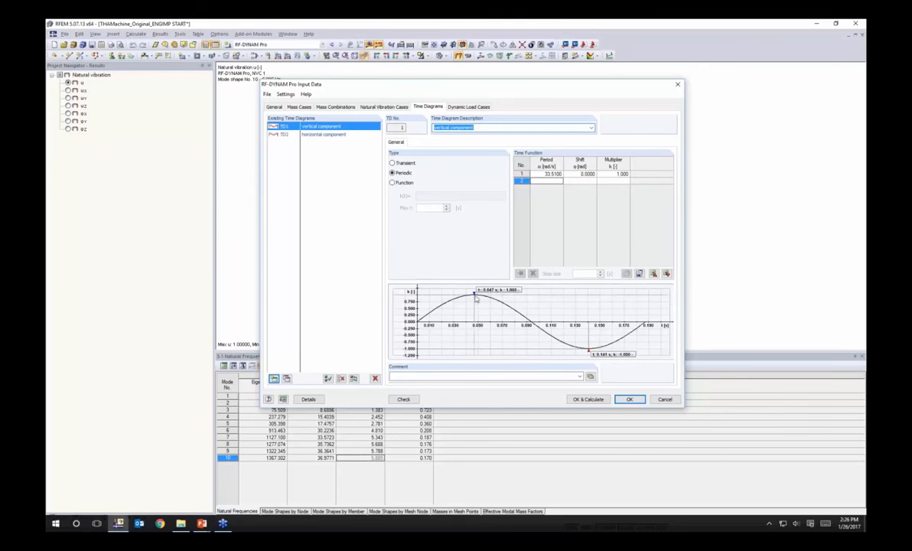
{"action": "left_click", "coordinate": [298, 134]}
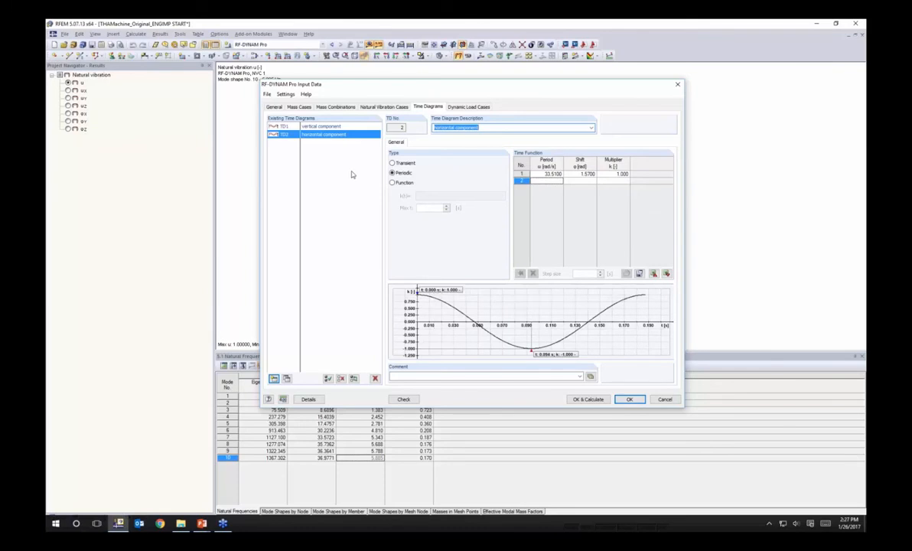
- Describe dynamic load case DLC1 as "Machine Induced Vibrations" and assign natural vibration case NVC1 to it
{"action": "left_click", "coordinate": [458, 108]}
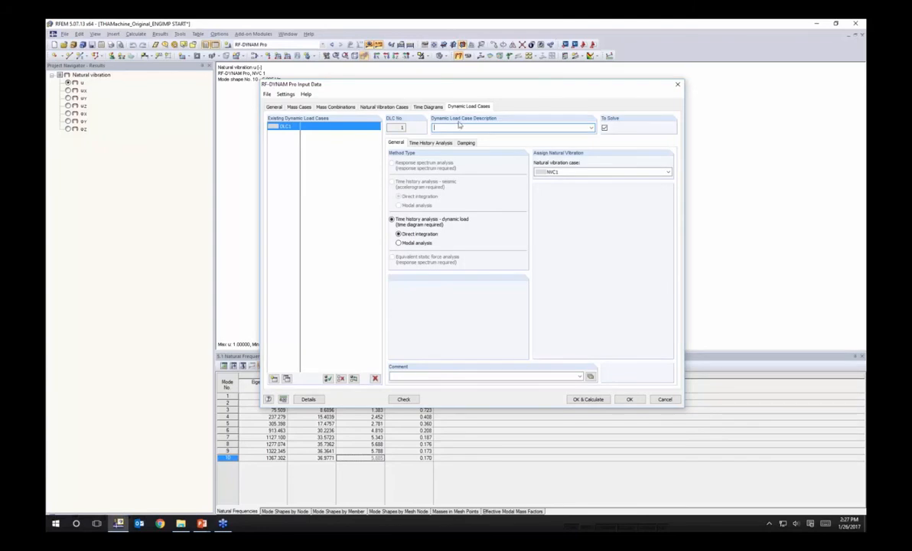
{"action": "left_click", "coordinate": [453, 127]}
{"action": "type", "text": "Machine Induced Vibrations"}
{"action": "left_click", "coordinate": [561, 172]}
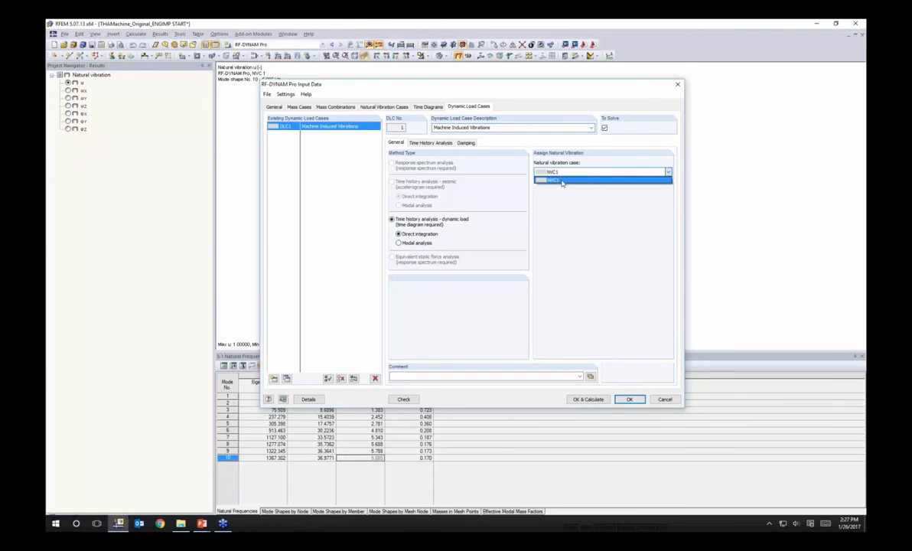
{"action": "left_click", "coordinate": [562, 181]}
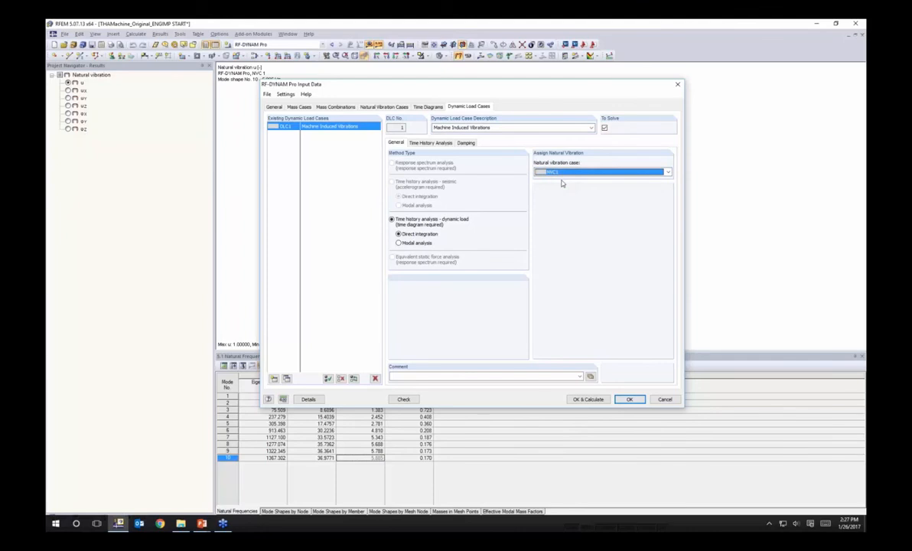
- Review the general settings and calculation parameters of natural vibration case NVC1, such as its mass matrix type, and return to DLC1
{"action": "left_click", "coordinate": [366, 108]}
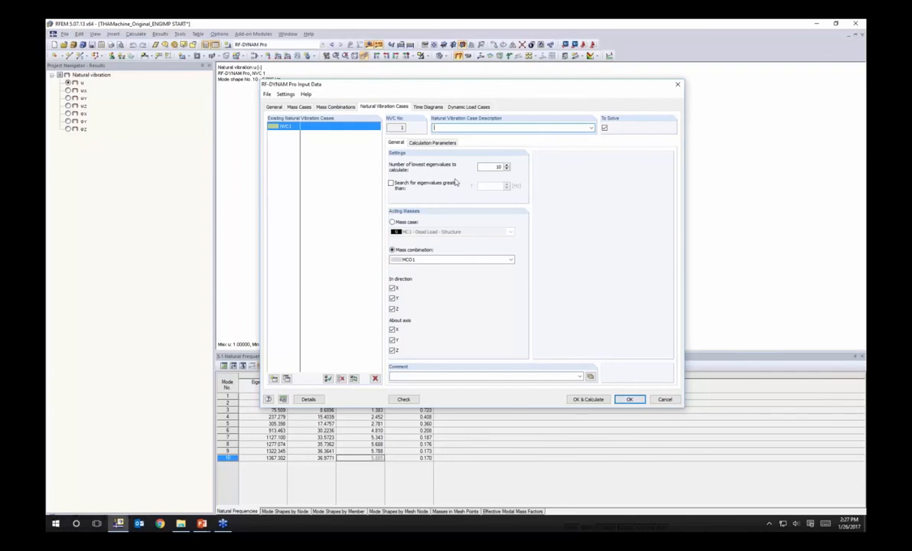
{"action": "left_click", "coordinate": [446, 145]}
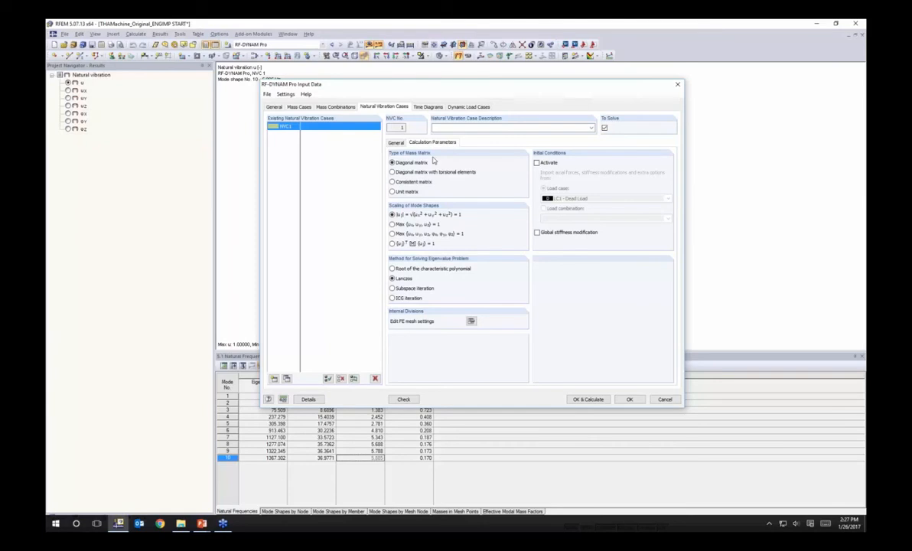
{"action": "left_click", "coordinate": [468, 106]}
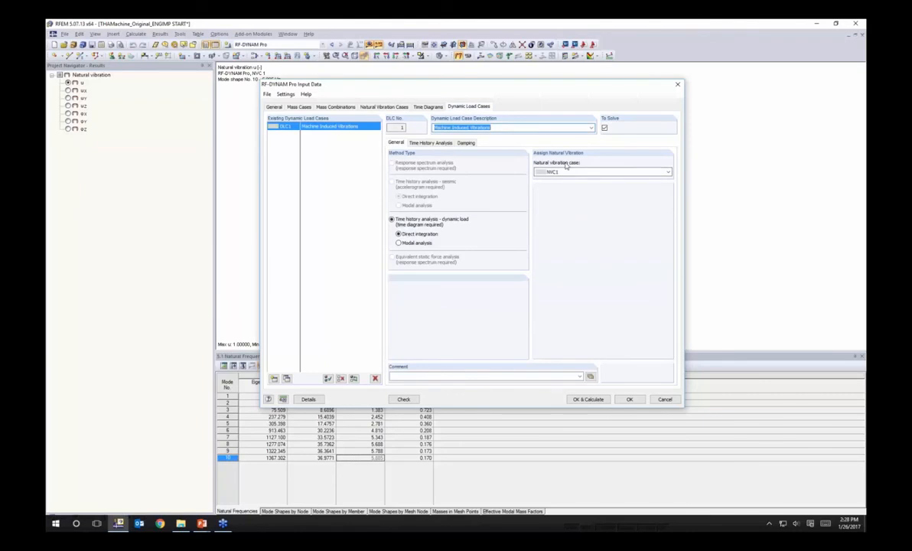
- Pair load case LC3 (Centrifugal Force, vertical) with time diagram TD1 (vertical component) in the time history loading of DLC1
{"action": "left_click", "coordinate": [443, 144]}
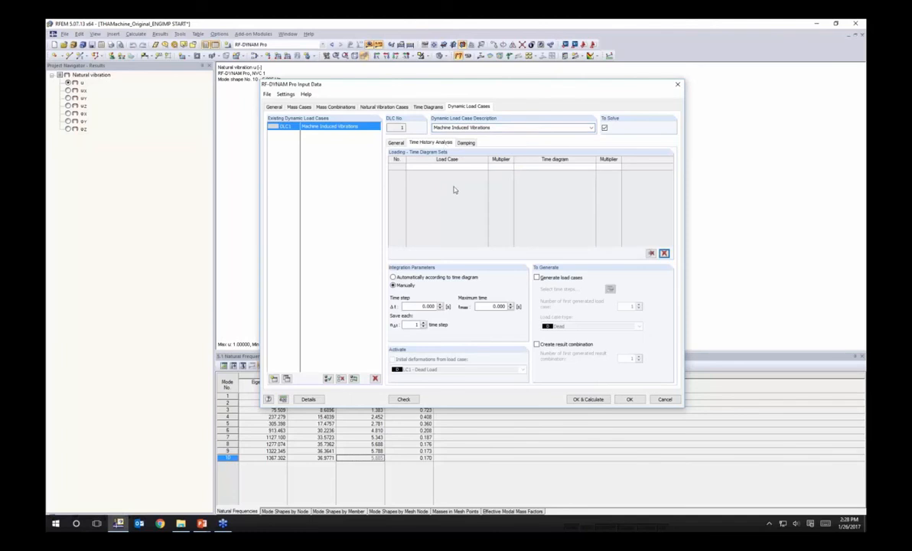
{"action": "left_click", "coordinate": [452, 167]}
{"action": "left_click", "coordinate": [482, 167]}
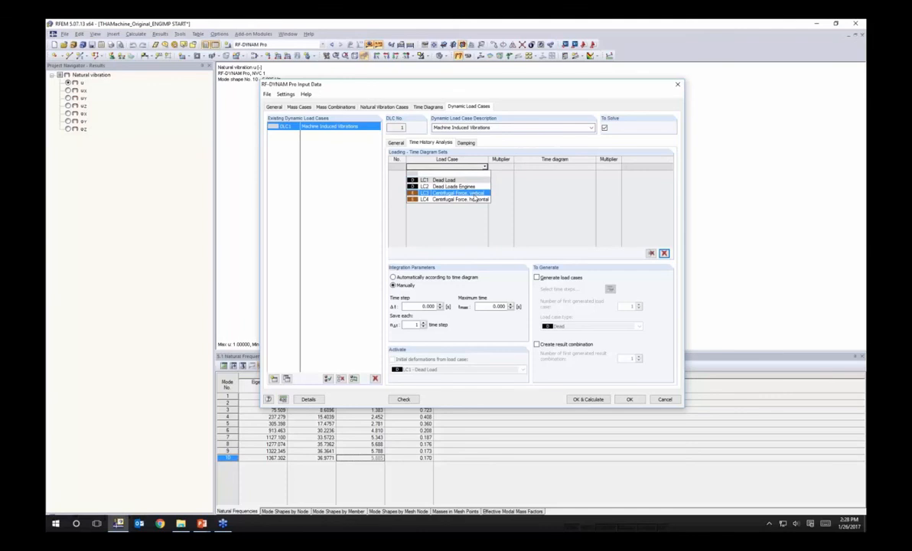
{"action": "left_click", "coordinate": [475, 194]}
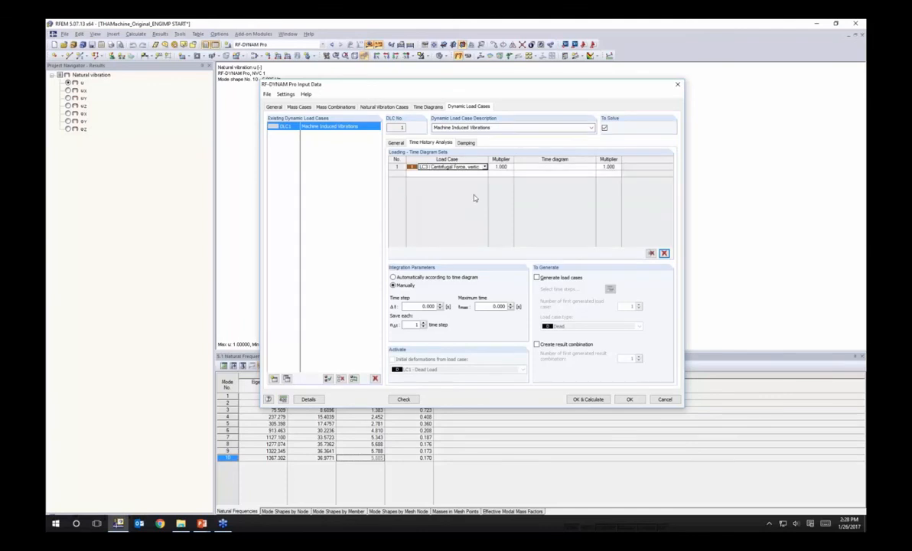
{"action": "left_click", "coordinate": [499, 166]}
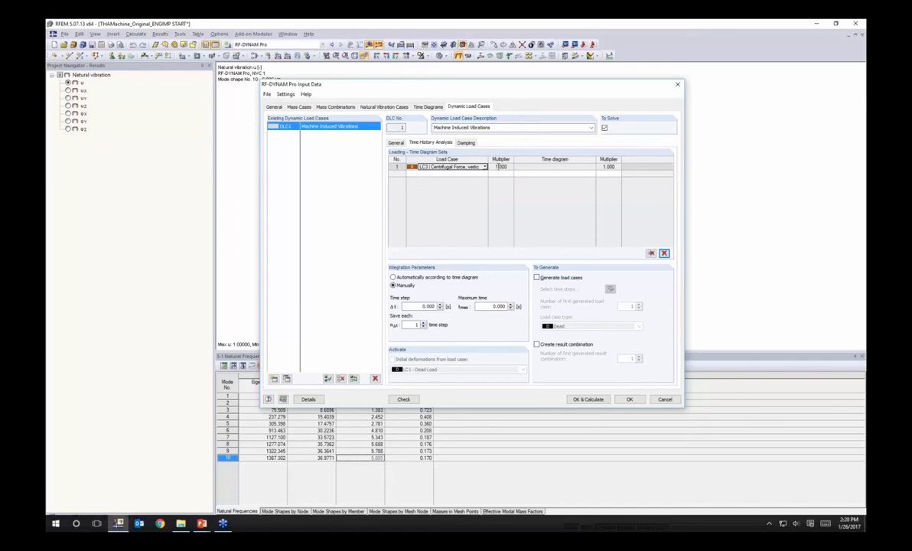
{"action": "key", "text": "Tab"}
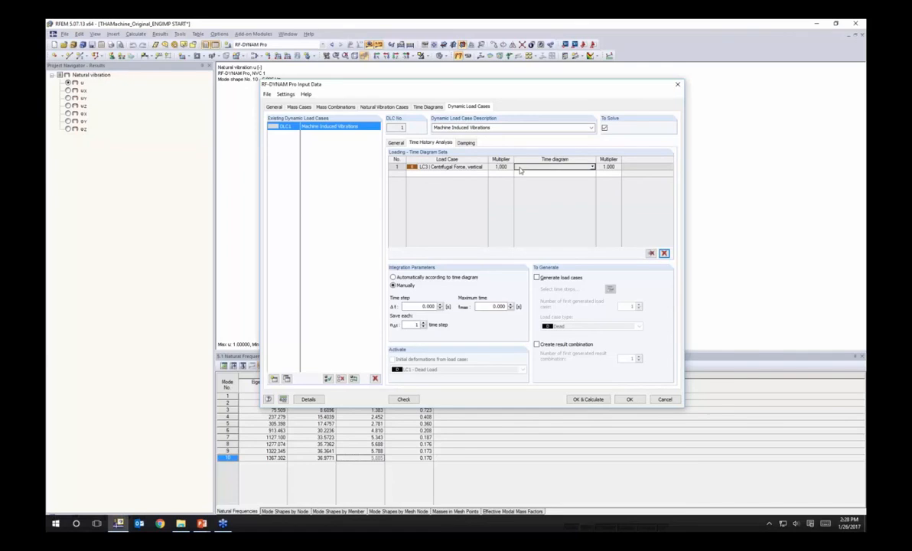
{"action": "left_click", "coordinate": [591, 167]}
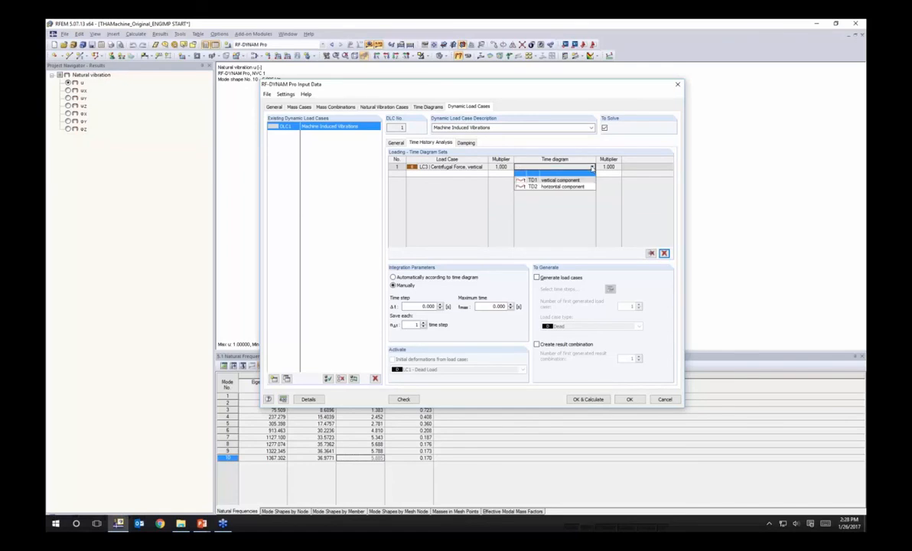
{"action": "left_click", "coordinate": [565, 181]}
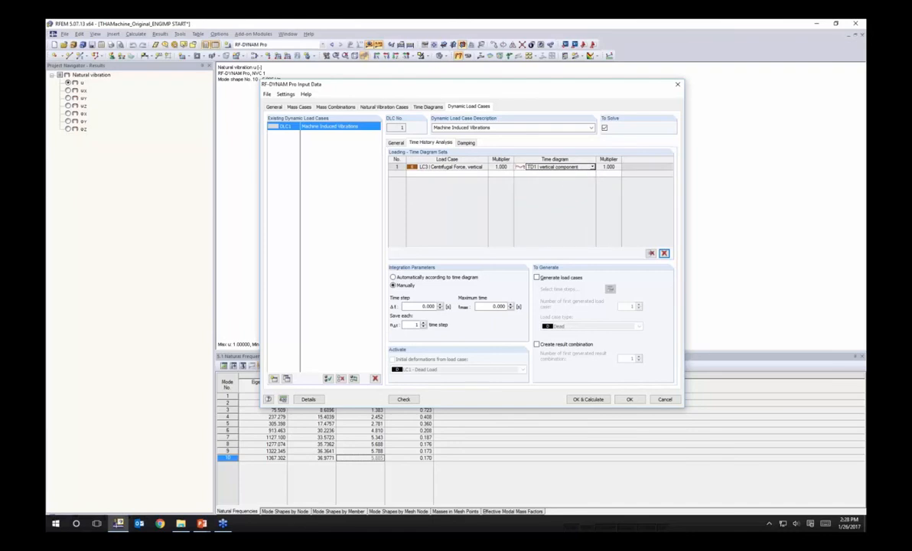
- Add a second loading set pairing LC4 (Centrifugal Force, horizontal) with time diagram TD2 (horizontal component)
{"action": "left_click", "coordinate": [472, 169]}
{"action": "left_click", "coordinate": [484, 173]}
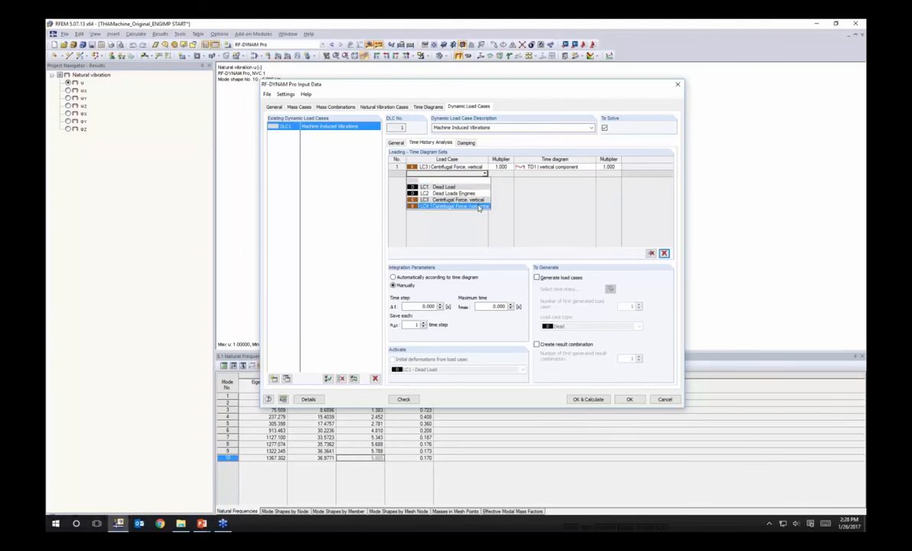
{"action": "left_click", "coordinate": [479, 207]}
{"action": "left_click", "coordinate": [530, 174]}
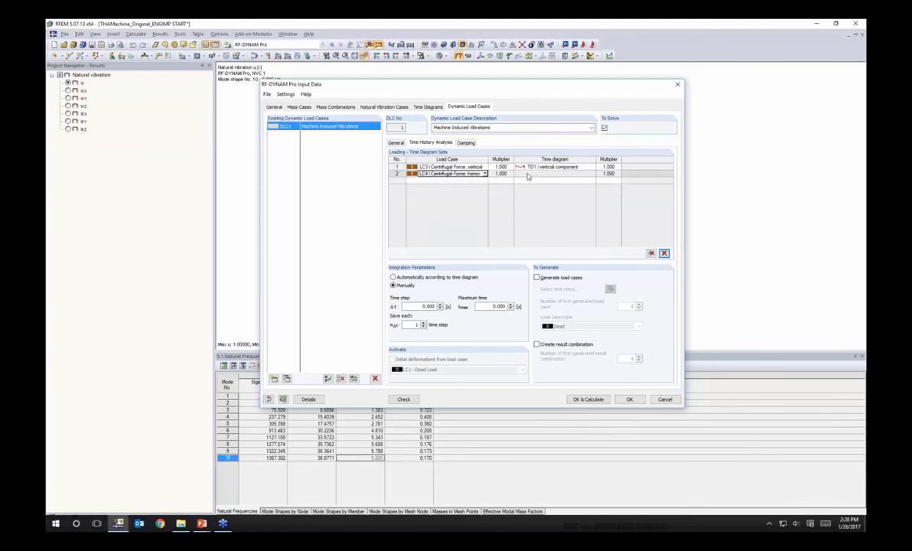
{"action": "left_click", "coordinate": [592, 175]}
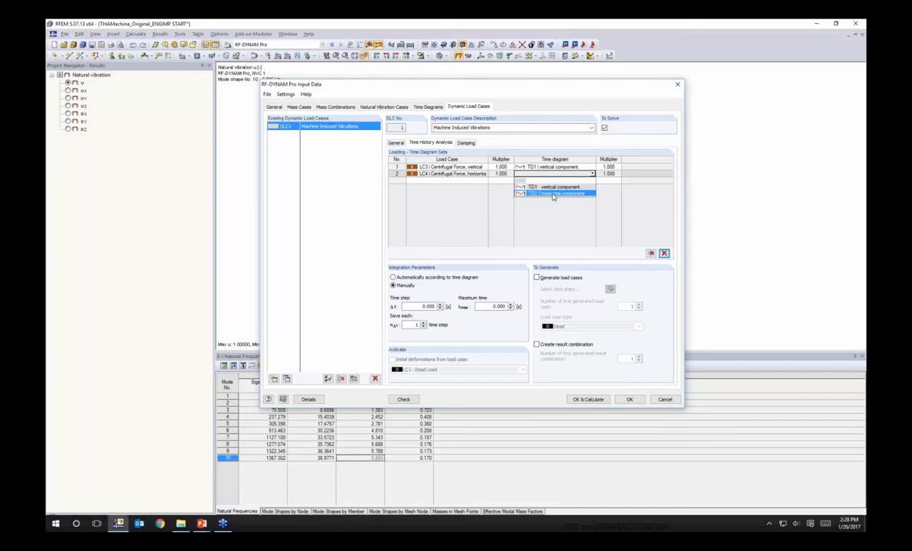
{"action": "left_click", "coordinate": [553, 194]}
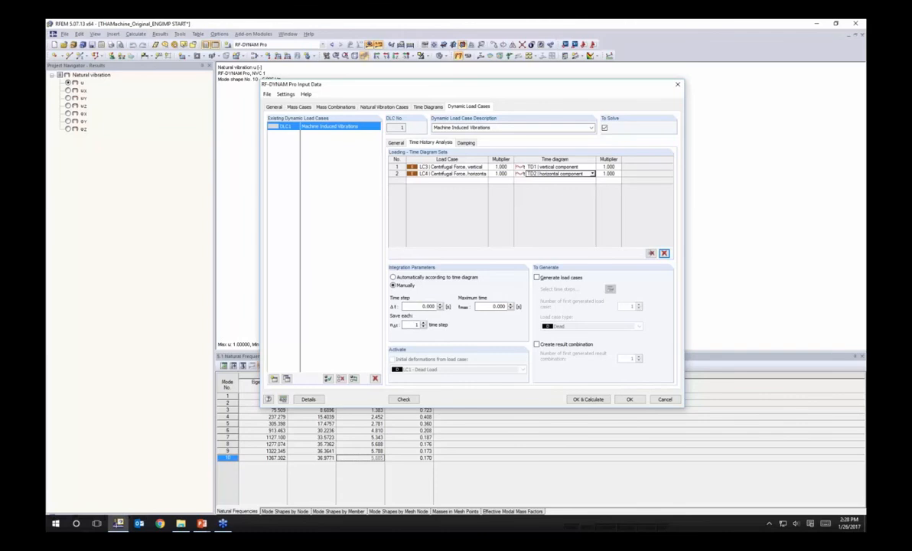
- Switch to the presentation and advance from the machine-induced vibrations example to the slide on time step parameters
{"action": "key", "text": "alt+Tab"}
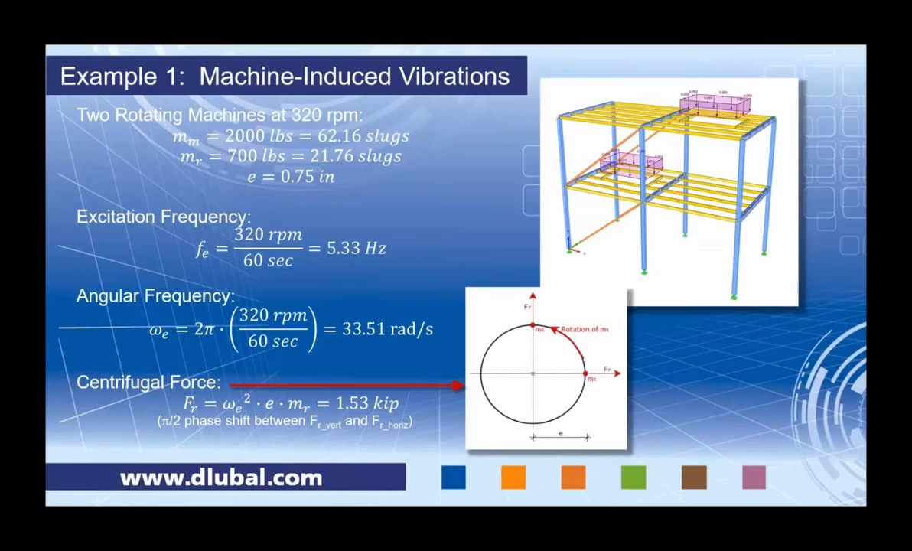
{"action": "key", "text": "Right"}
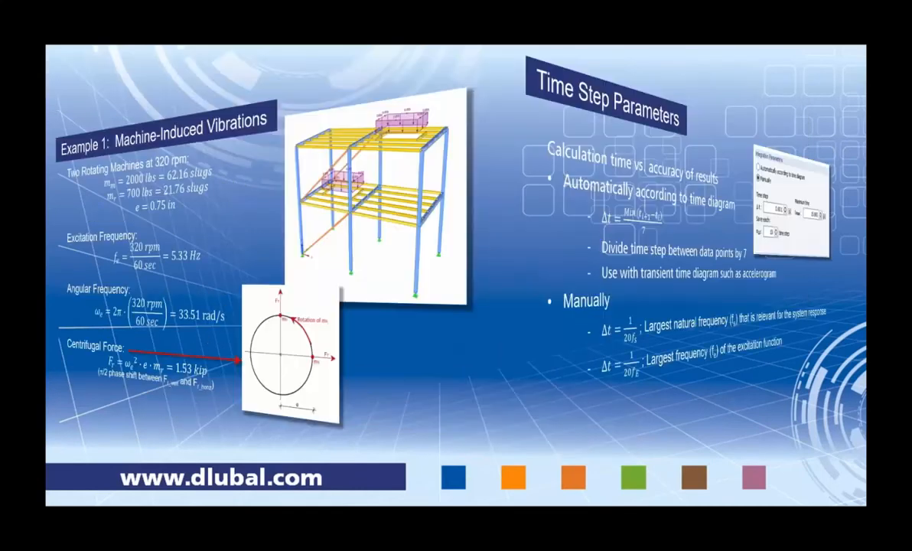
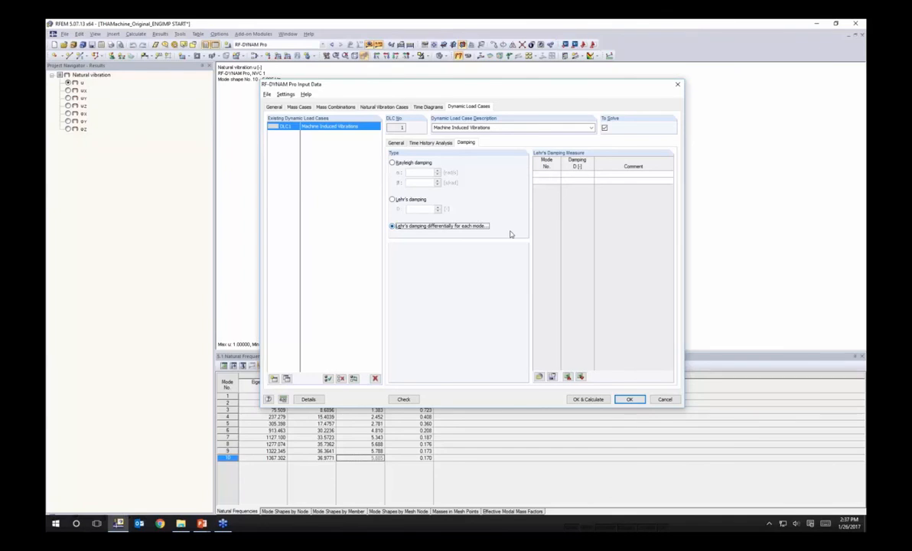
- Give DLC1 Rayleigh damping with α 0.109933 rad/s and β 0.000499 s/rad, and accept the RF-DYNAM Pro input data
{"action": "left_click", "coordinate": [413, 163]}
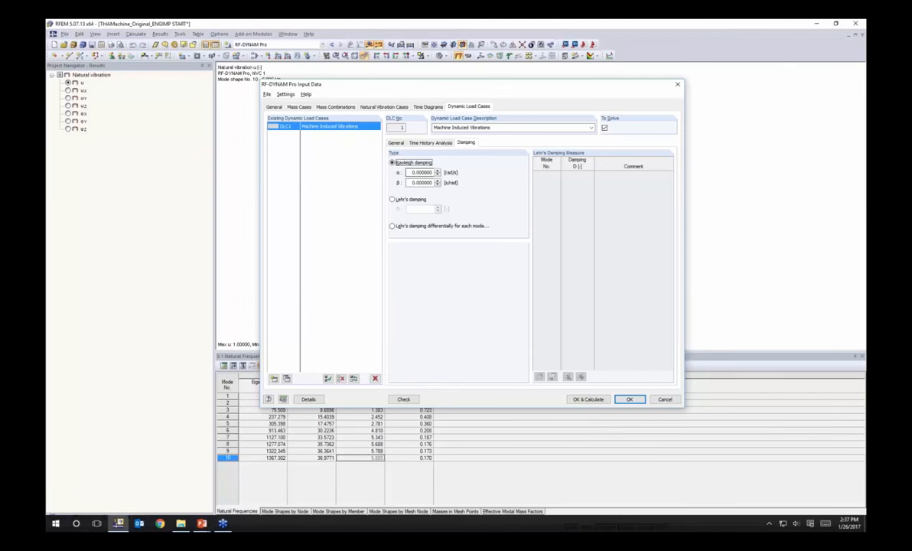
{"action": "key", "text": "Tab"}
{"action": "type", "text": "0.109933"}
{"action": "key", "text": "Tab"}
{"action": "type", "text": "0.00040"}
{"action": "left_click", "coordinate": [629, 398]}
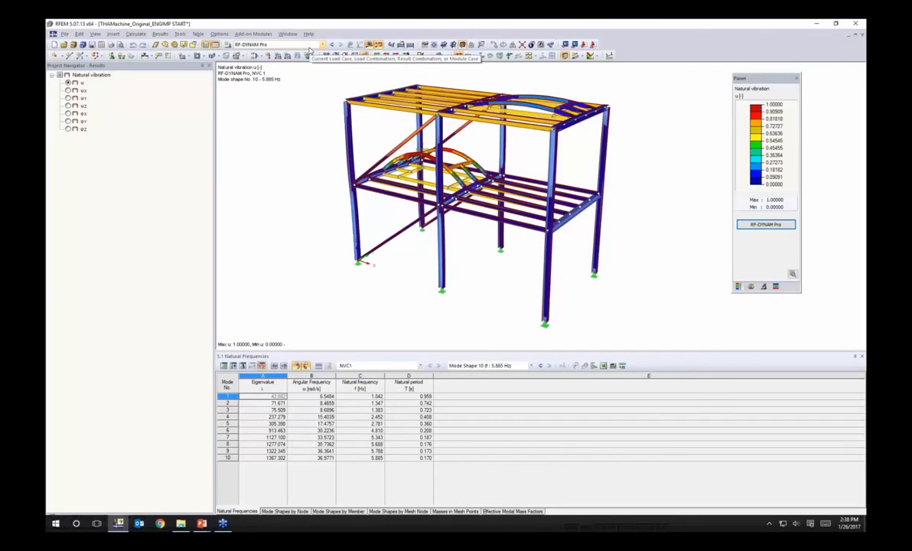
- Switch to the model THAMachine_Original_ENGIMP and show the results of DLC1 - Machine Induced Vibrations
{"action": "left_click", "coordinate": [288, 33]}
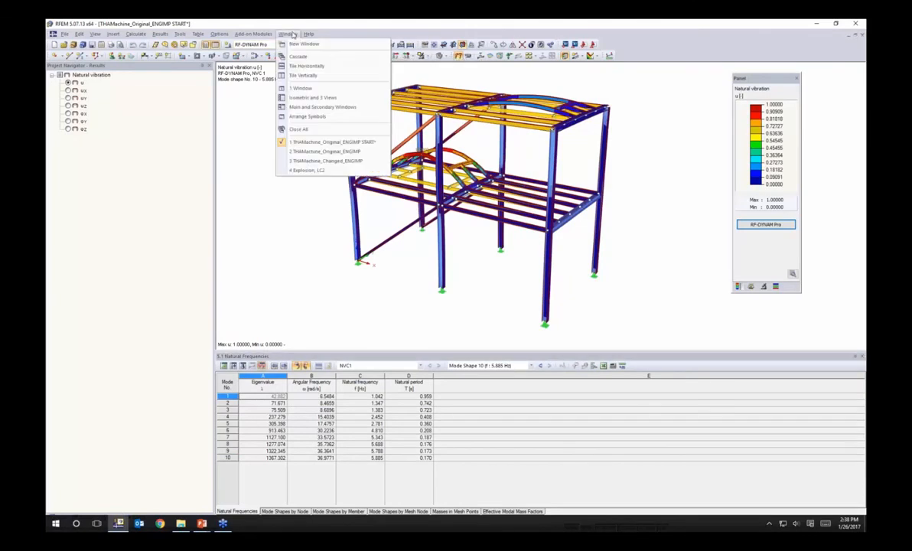
{"action": "left_click", "coordinate": [306, 151]}
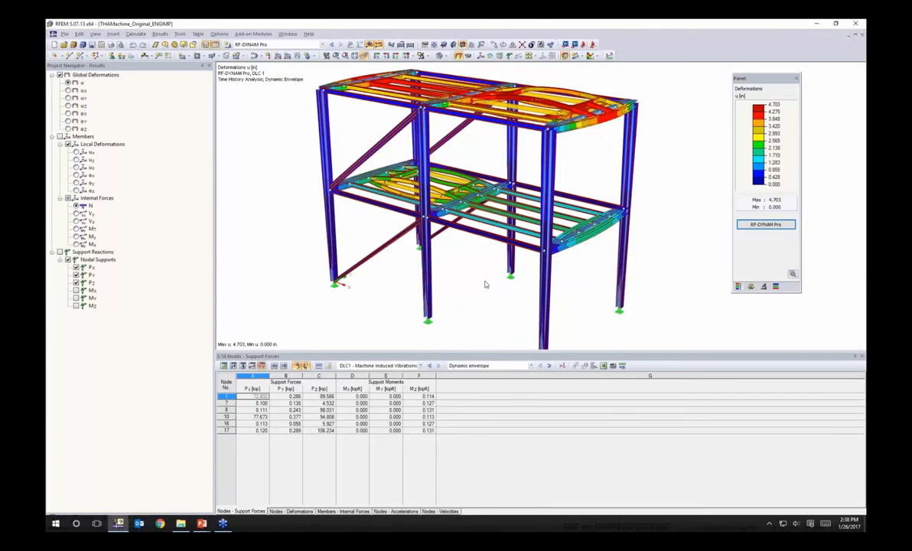
{"action": "left_click", "coordinate": [385, 366]}
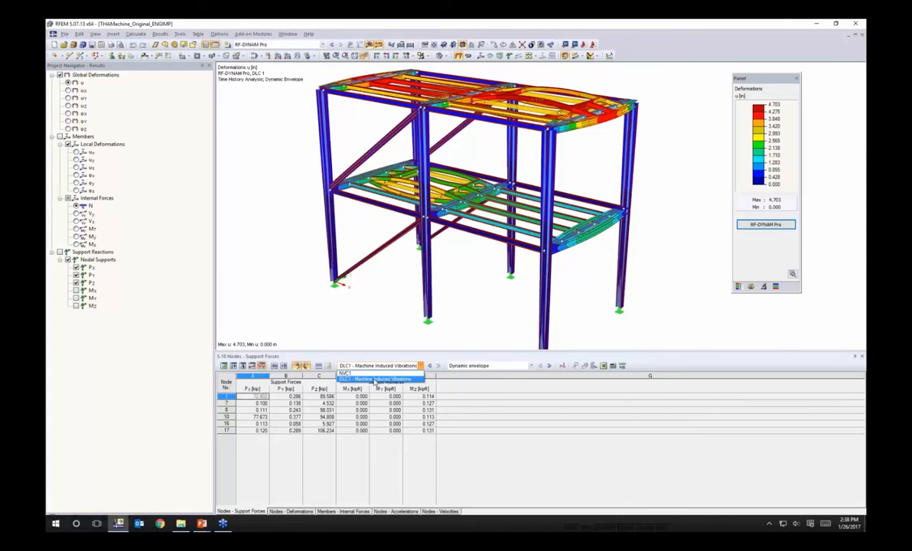
{"action": "left_click", "coordinate": [375, 380]}
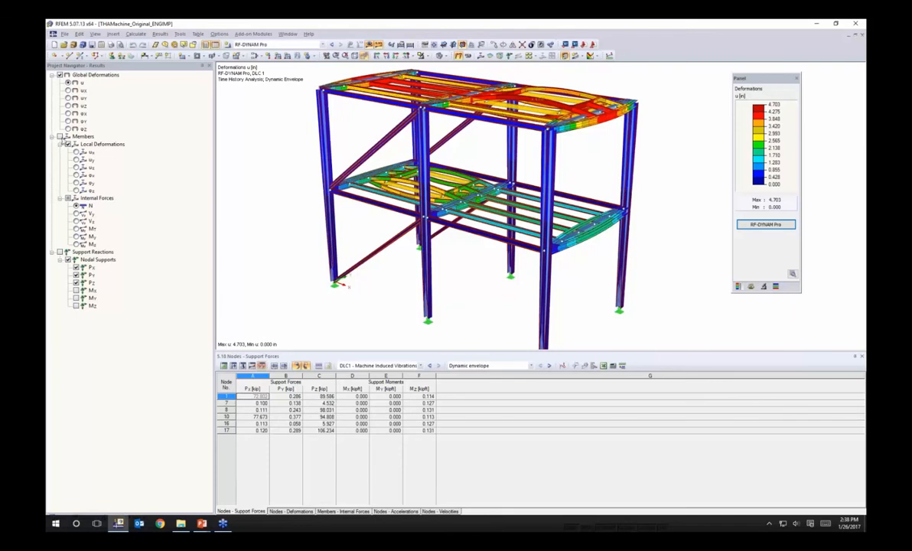
- Display the member internal forces N on the frame for the time step 3.630 s
{"action": "left_click", "coordinate": [60, 136]}
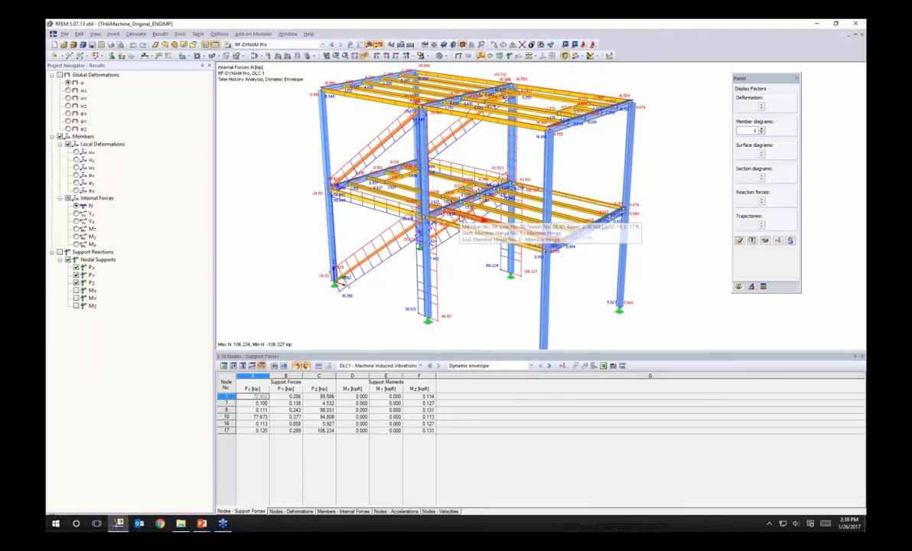
{"action": "left_click", "coordinate": [530, 366]}
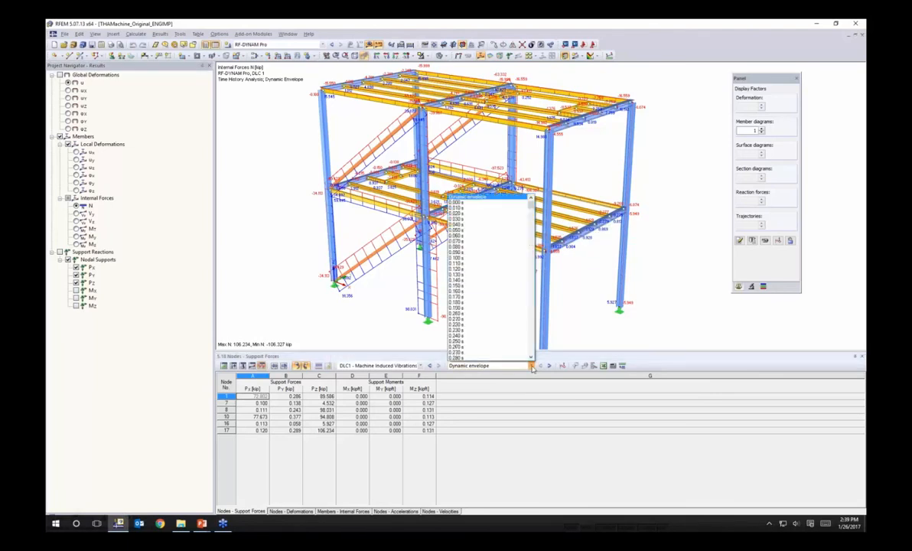
{"action": "left_click_drag", "start_coordinate": [531, 203], "coordinate": [529, 241]}
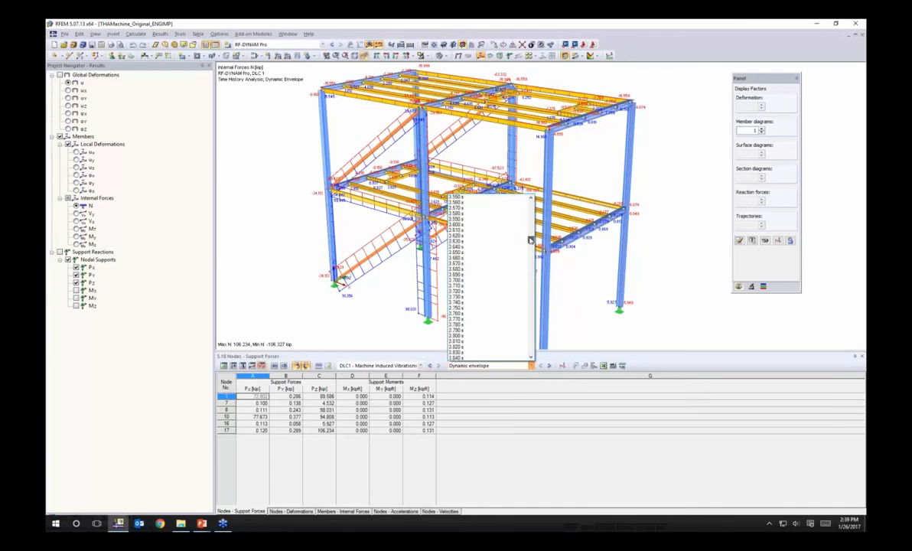
{"action": "left_click", "coordinate": [468, 241]}
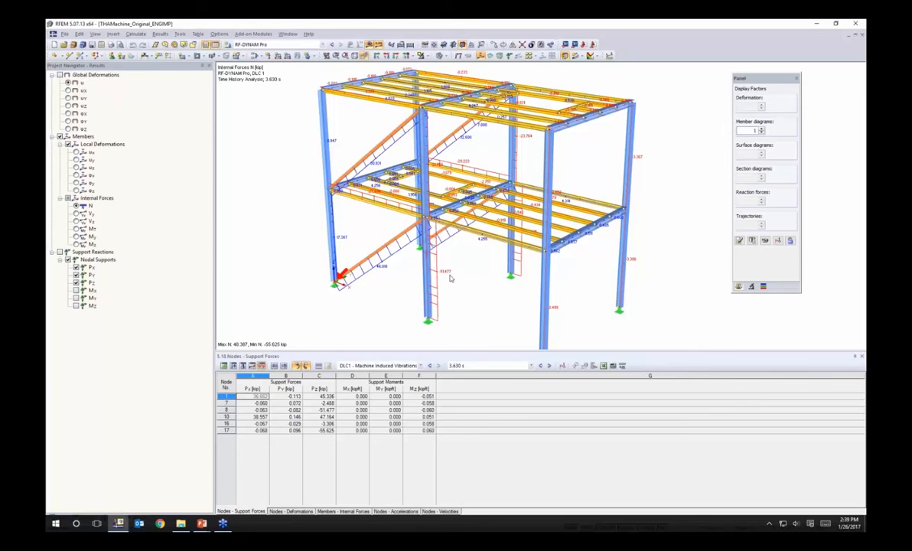
- Return the results to the dynamic envelope and display the global deformations u
{"action": "left_click", "coordinate": [530, 365]}
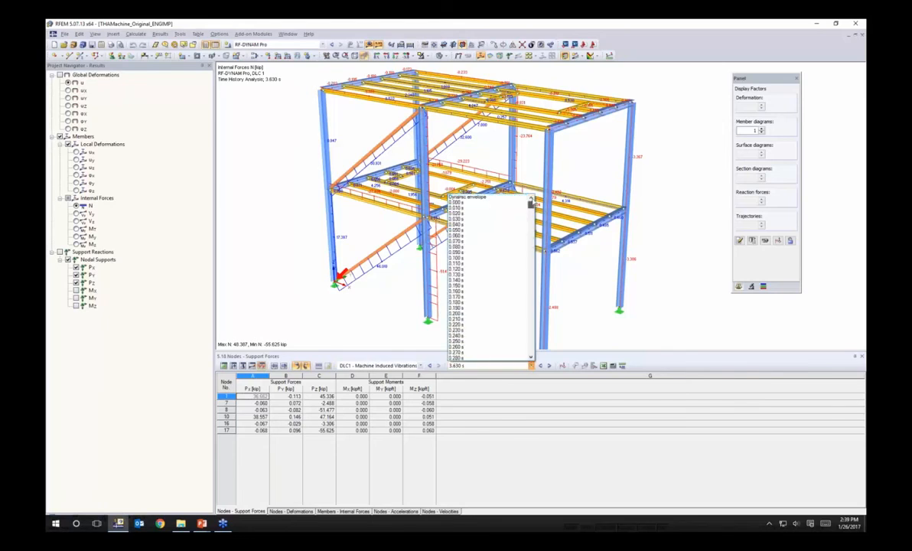
{"action": "left_click", "coordinate": [490, 199]}
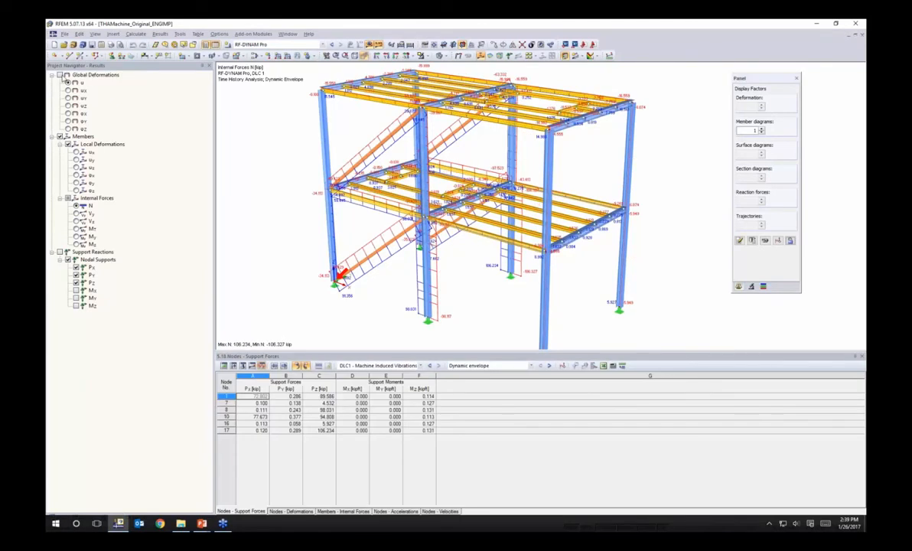
{"action": "left_click", "coordinate": [61, 74]}
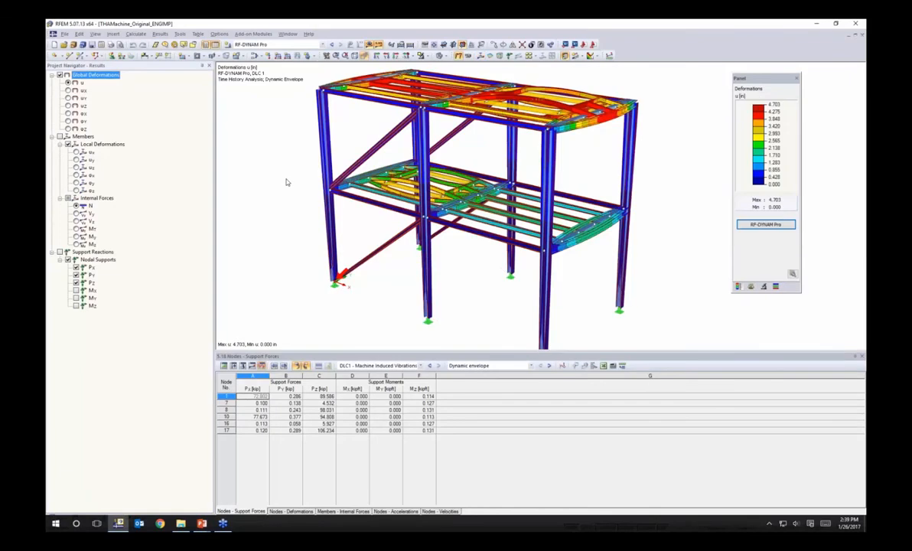
- Open the Time Course Monitor beside the frame and hide the result display so the model's nodes are accessible
{"action": "left_click", "coordinate": [562, 367]}
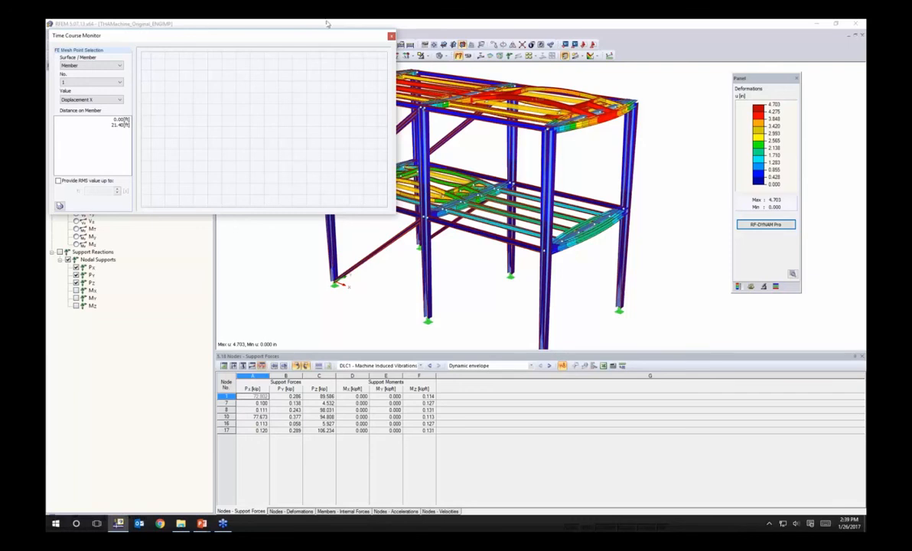
{"action": "left_click_drag", "start_coordinate": [318, 39], "coordinate": [347, 65]}
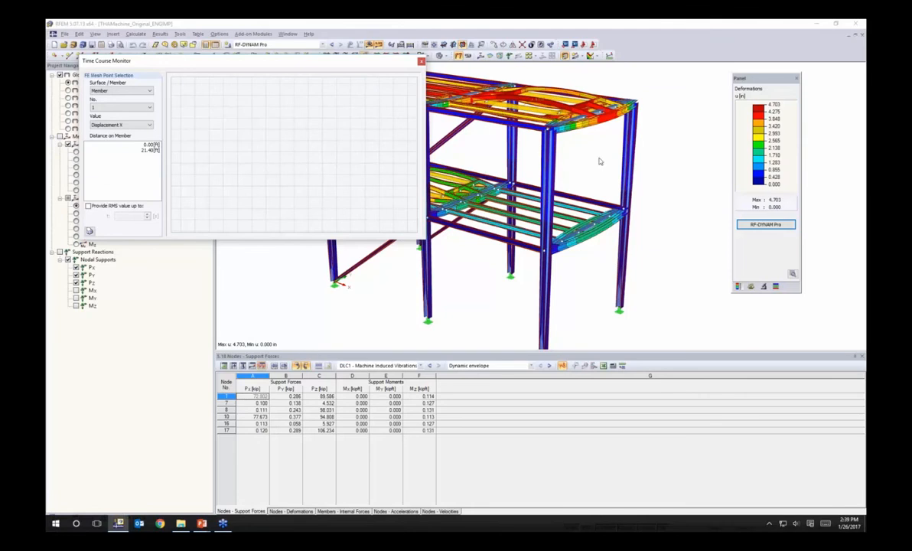
{"action": "middle_click_drag", "start_coordinate": [582, 157], "coordinate": [622, 171], "text": "ctrl"}
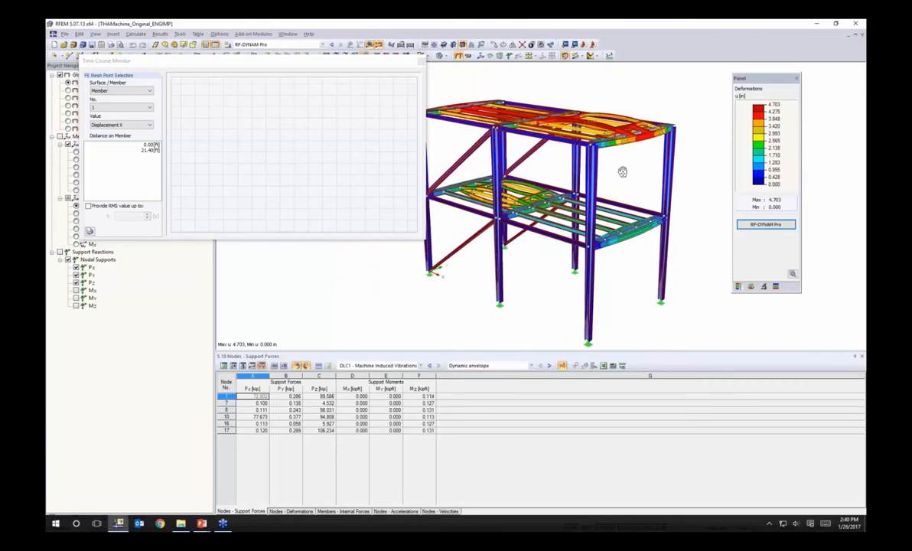
{"action": "left_click", "coordinate": [457, 56]}
{"action": "middle_click_drag", "start_coordinate": [635, 176], "coordinate": [611, 187], "text": "ctrl"}
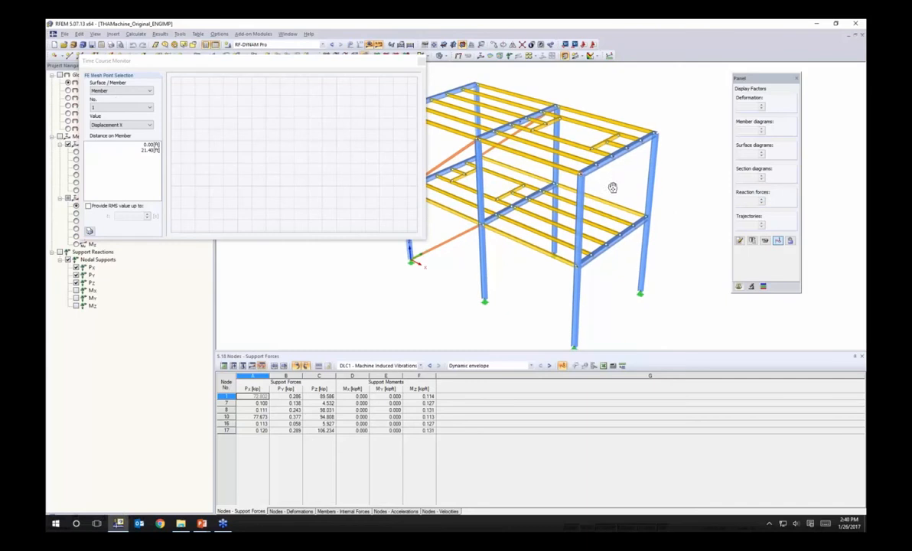
- Plot the time course of Displacement X for the node at FE mesh point 55 on the upper level's middle beam
{"action": "left_click", "coordinate": [119, 91]}
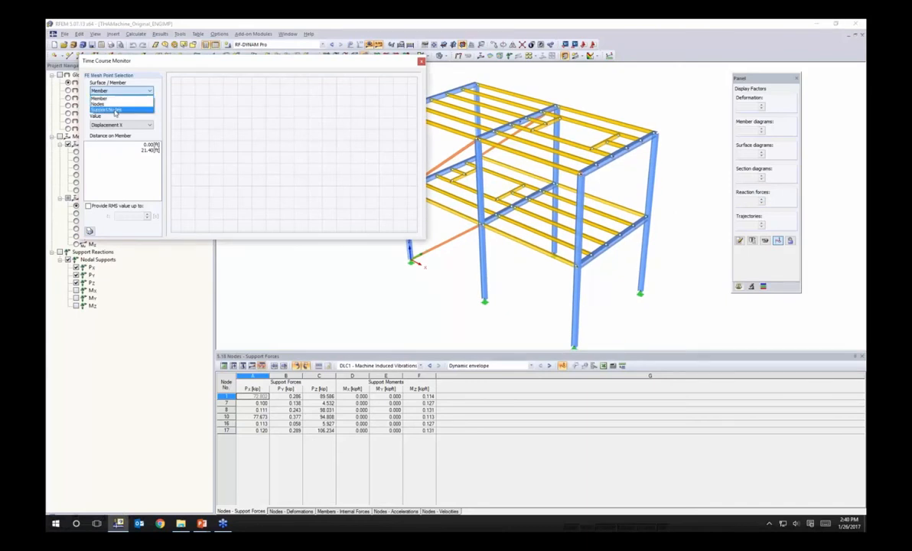
{"action": "left_click", "coordinate": [112, 103]}
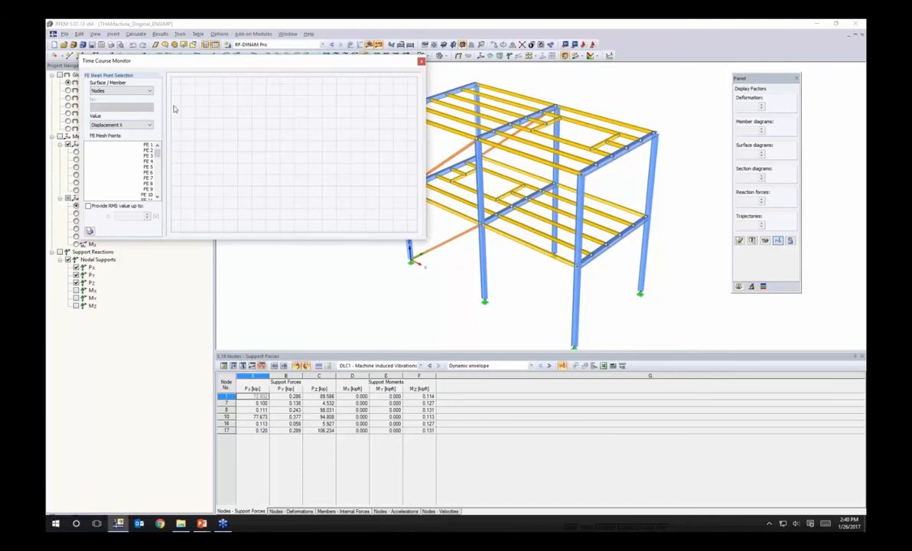
{"action": "left_click", "coordinate": [522, 122]}
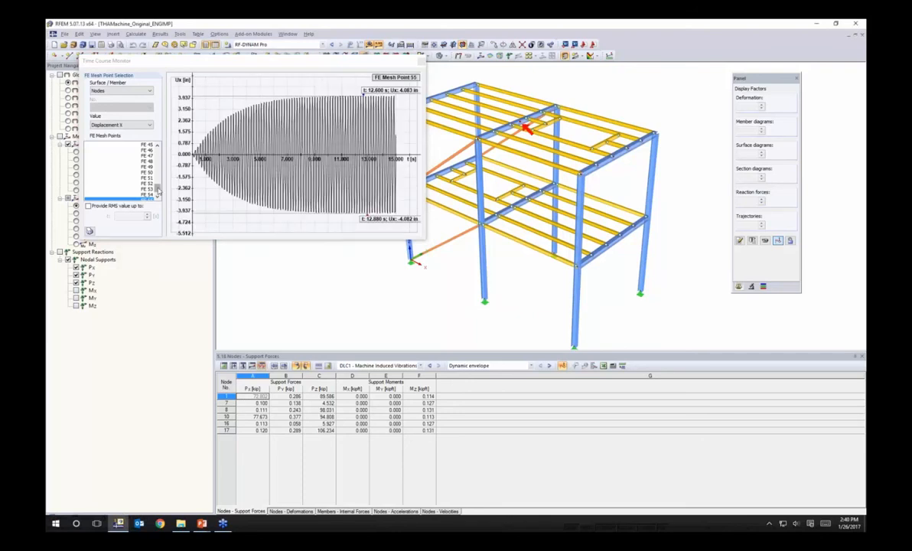
{"action": "scroll", "coordinate": [158, 174], "scroll_direction": "up", "scroll_amount": 6}
{"action": "scroll", "coordinate": [158, 174], "scroll_direction": "down", "scroll_amount": 6}
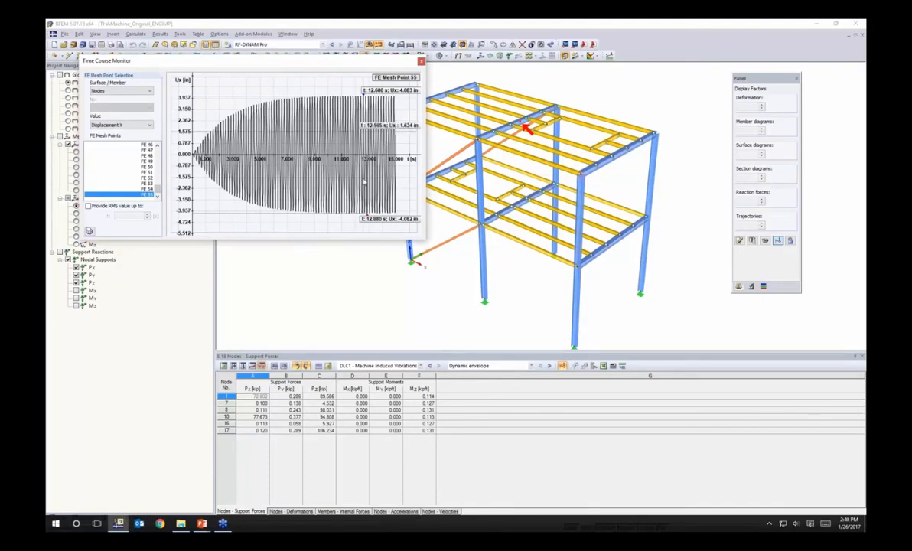
{"action": "left_click", "coordinate": [101, 125]}
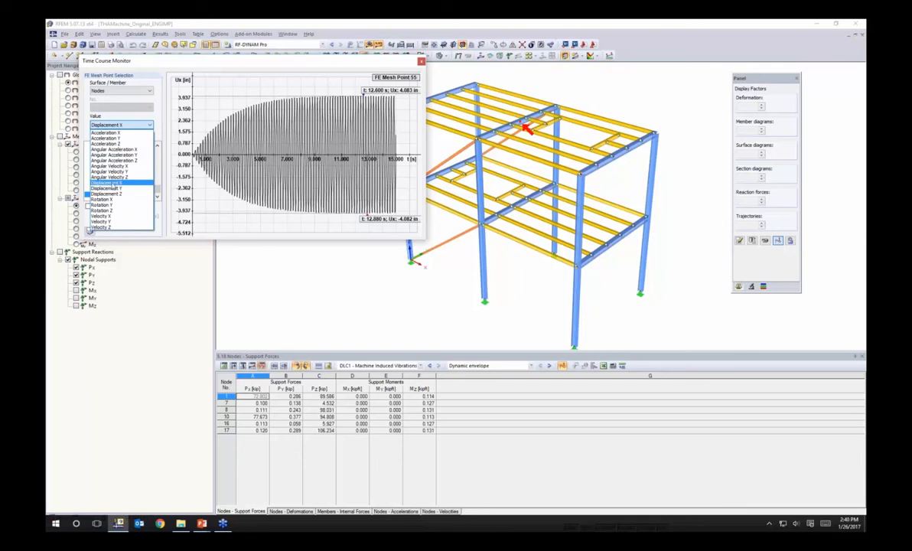
{"action": "left_click", "coordinate": [107, 183]}
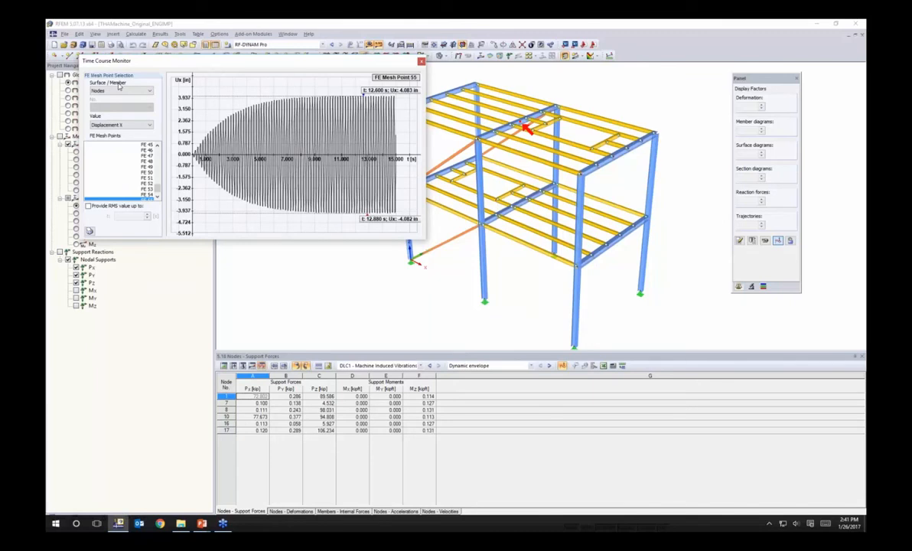
- Plot Acceleration Z over time for FE mesh point 55 and inspect the values along the curve
{"action": "left_click", "coordinate": [149, 125]}
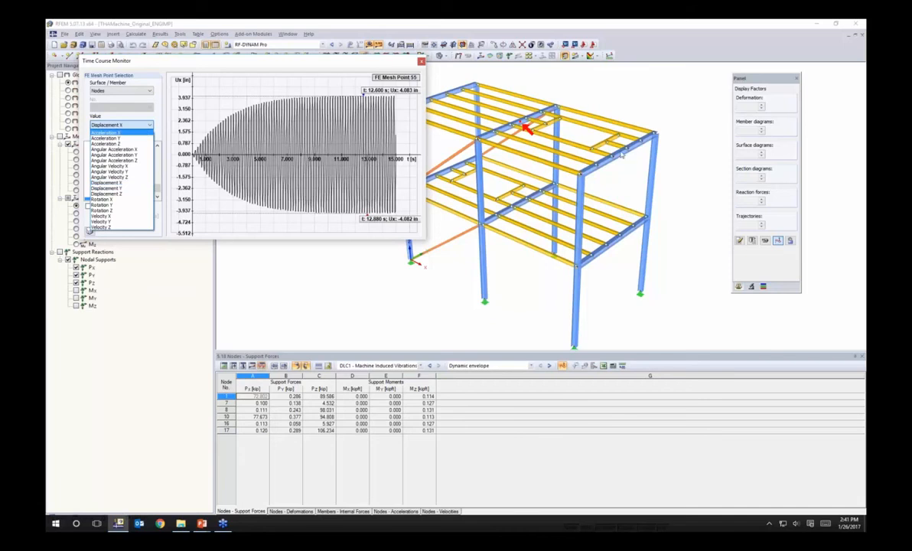
{"action": "left_click", "coordinate": [106, 143]}
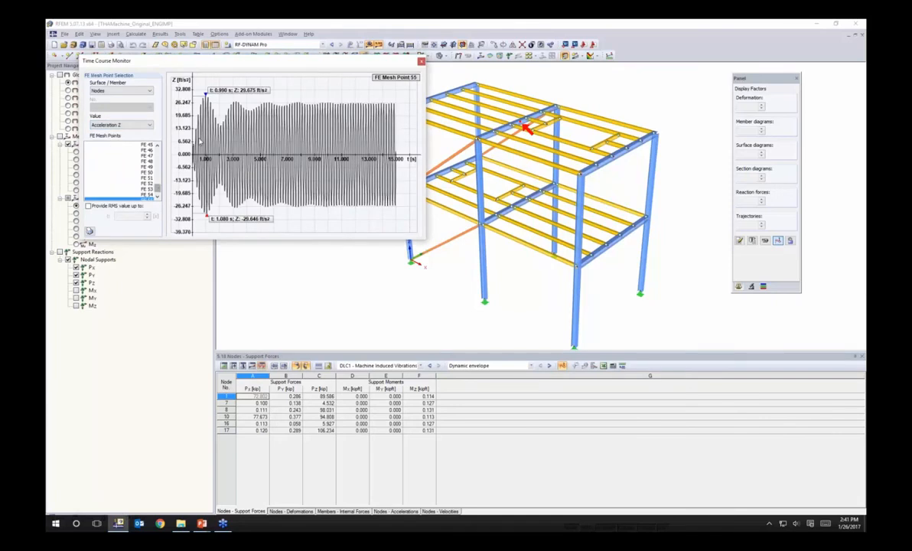
{"action": "mouse_move", "coordinate": [214, 99]}
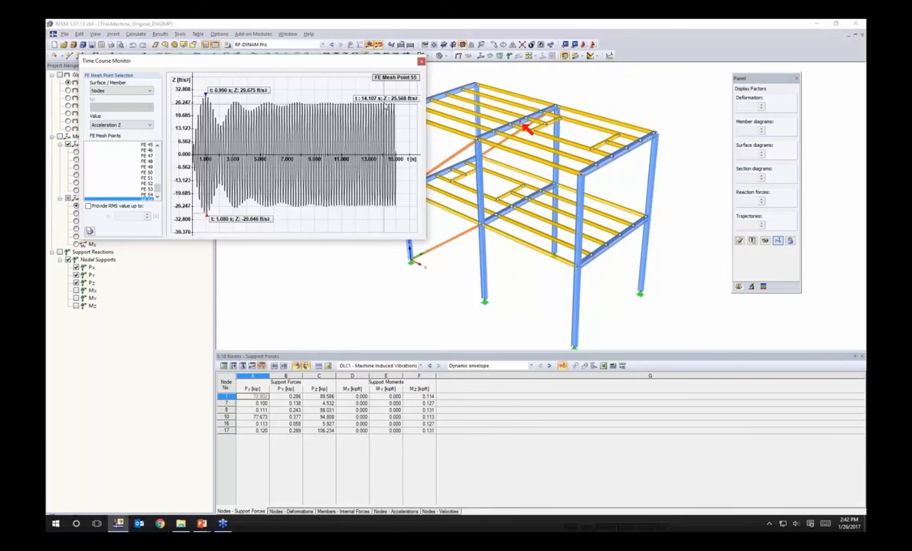
- Switch to the presentation and advance from the damping considerations to the slide on acceleration limits
{"action": "key", "text": "alt+Tab"}
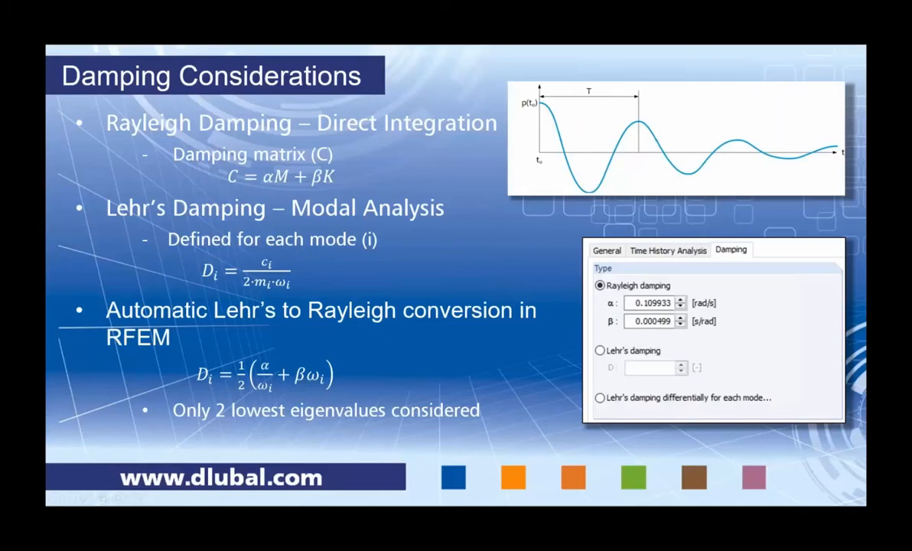
{"action": "key", "text": "Right"}
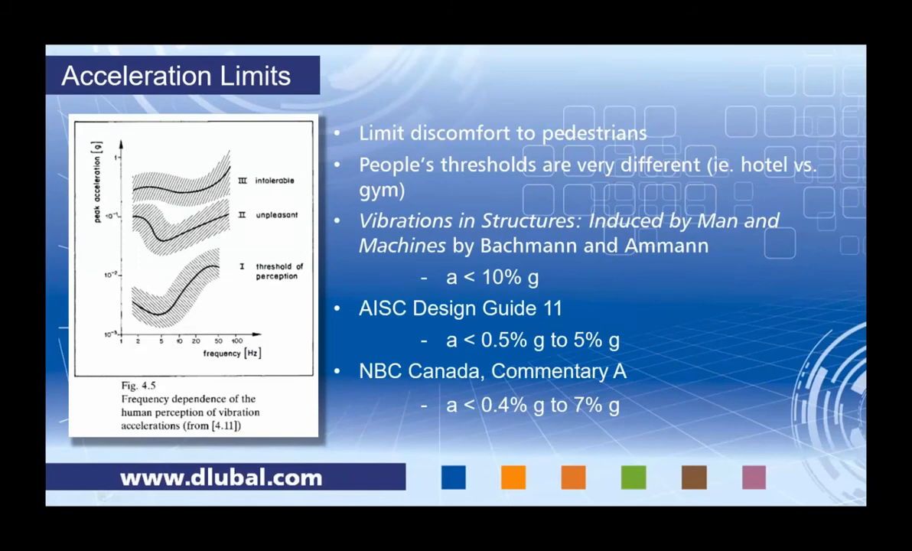
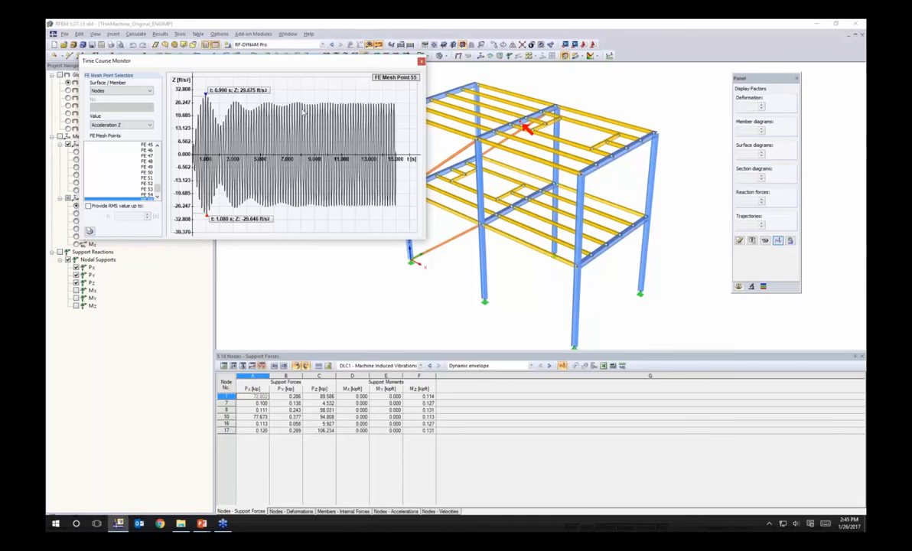
- Close the Time Course Monitor, switch to the model THAMachine_Changed_ENGIMP and widen its cross-section legend to read the full names
{"action": "left_click", "coordinate": [420, 61]}
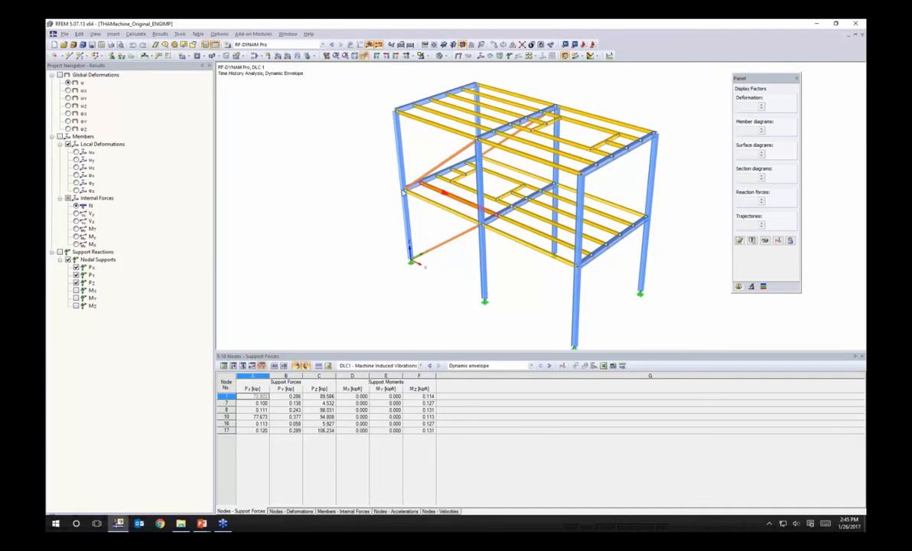
{"action": "left_click", "coordinate": [318, 45]}
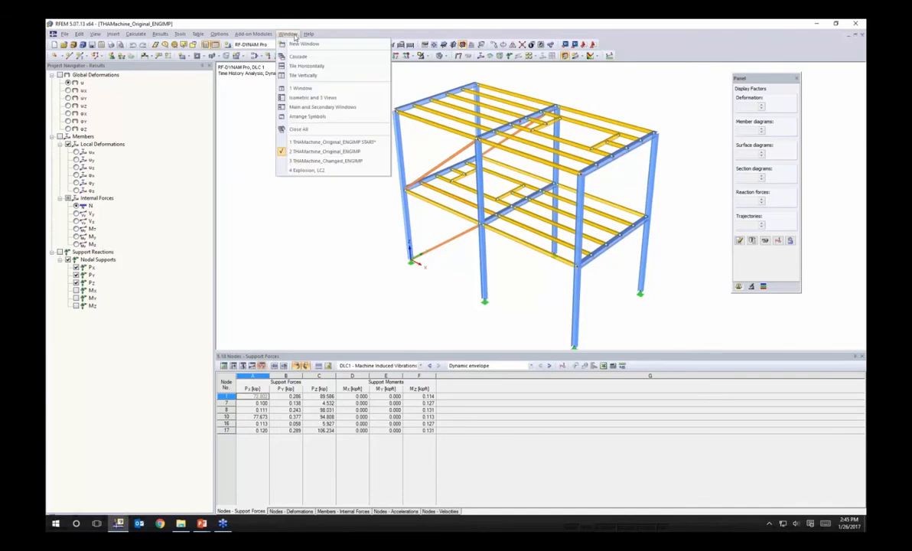
{"action": "left_click", "coordinate": [320, 159]}
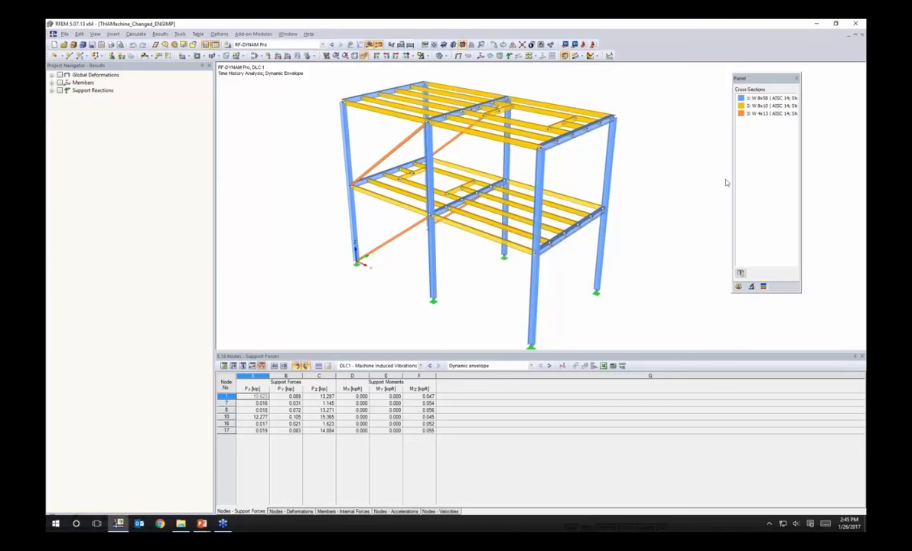
{"action": "left_click_drag", "start_coordinate": [733, 183], "coordinate": [712, 179]}
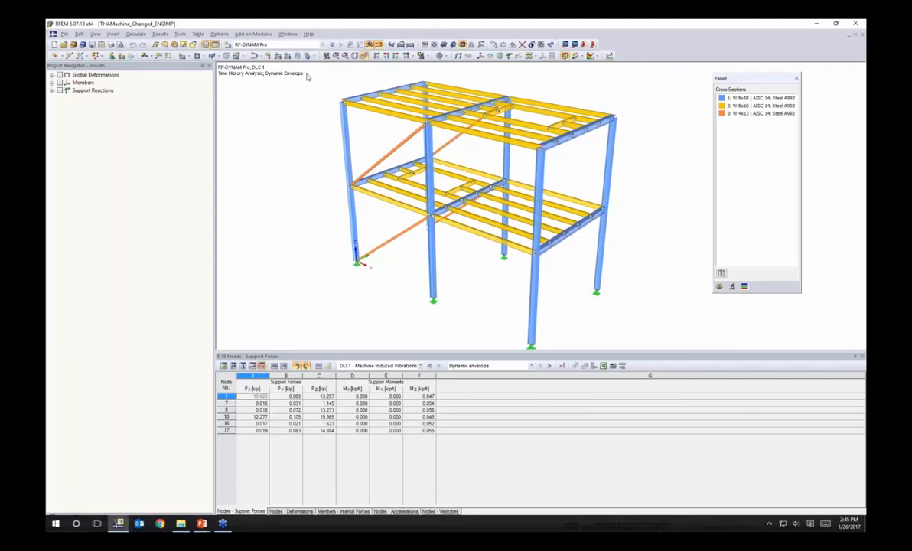
- Review the RF-DYNAM Pro input for mass cases, mass combination and natural vibration case, including the number of eigenvalues, and exit without saving
{"action": "left_click", "coordinate": [254, 34]}
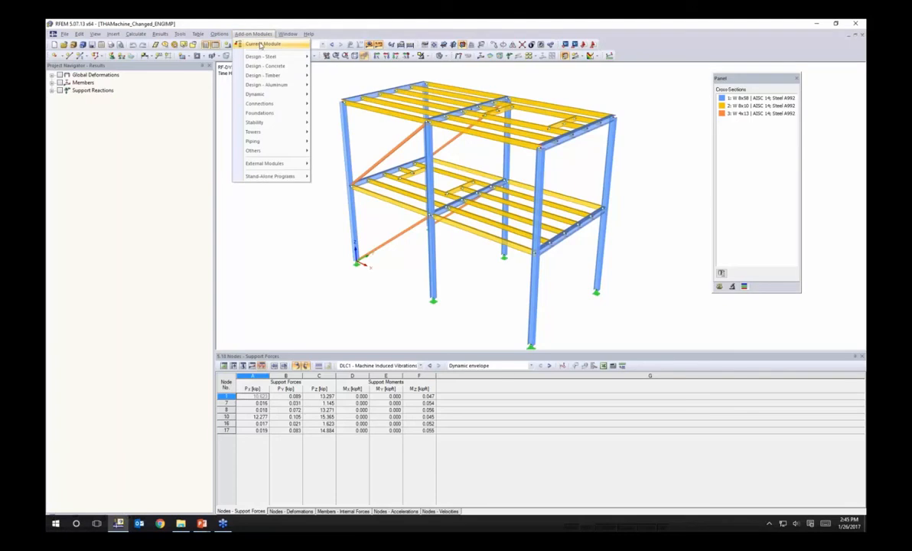
{"action": "left_click", "coordinate": [262, 44]}
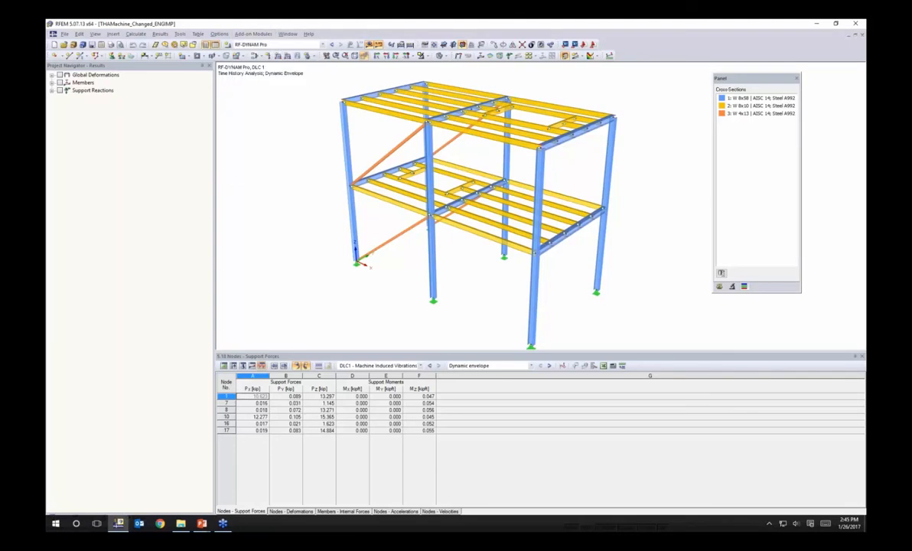
{"action": "left_click_drag", "start_coordinate": [393, 116], "coordinate": [408, 101]}
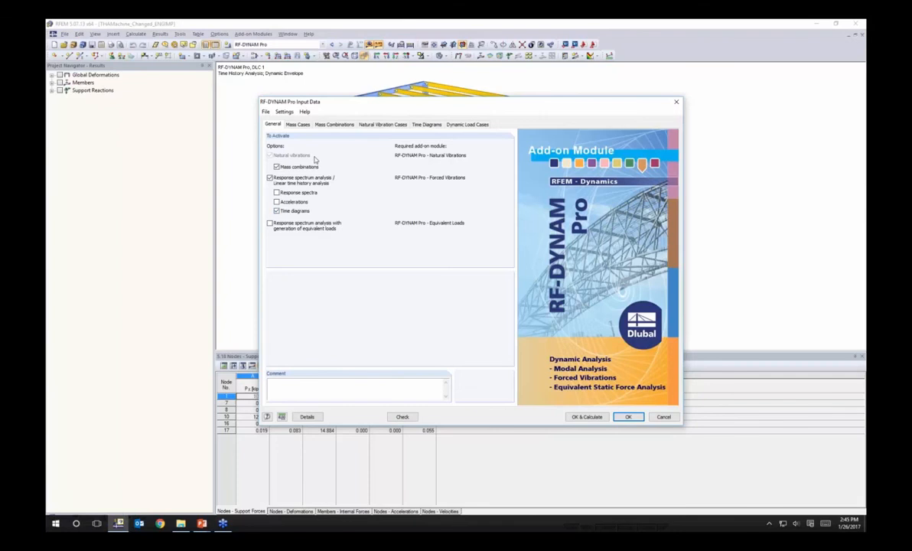
{"action": "left_click", "coordinate": [297, 124]}
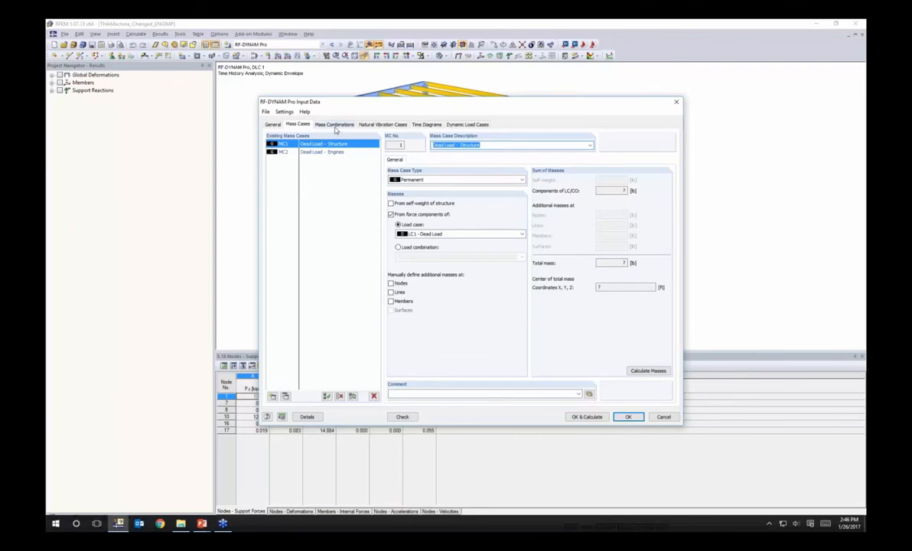
{"action": "left_click", "coordinate": [334, 126]}
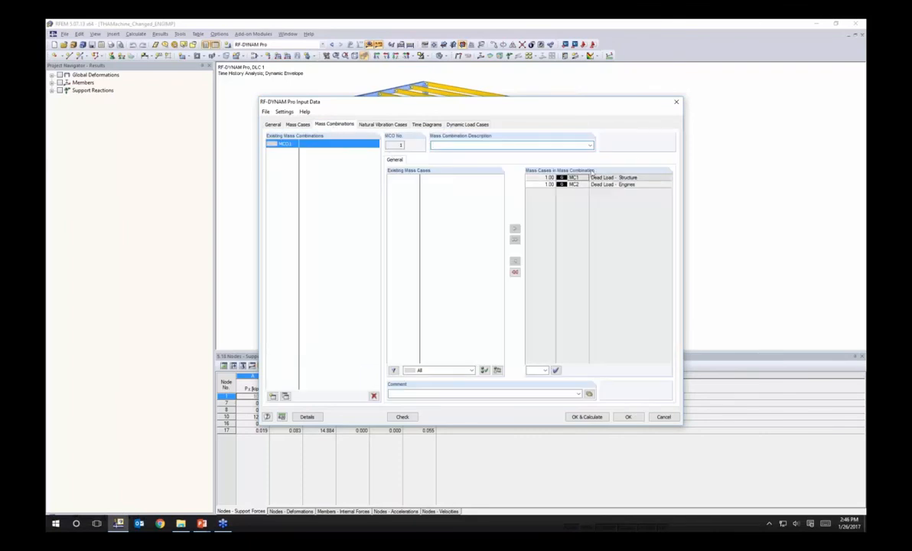
{"action": "left_click", "coordinate": [378, 125]}
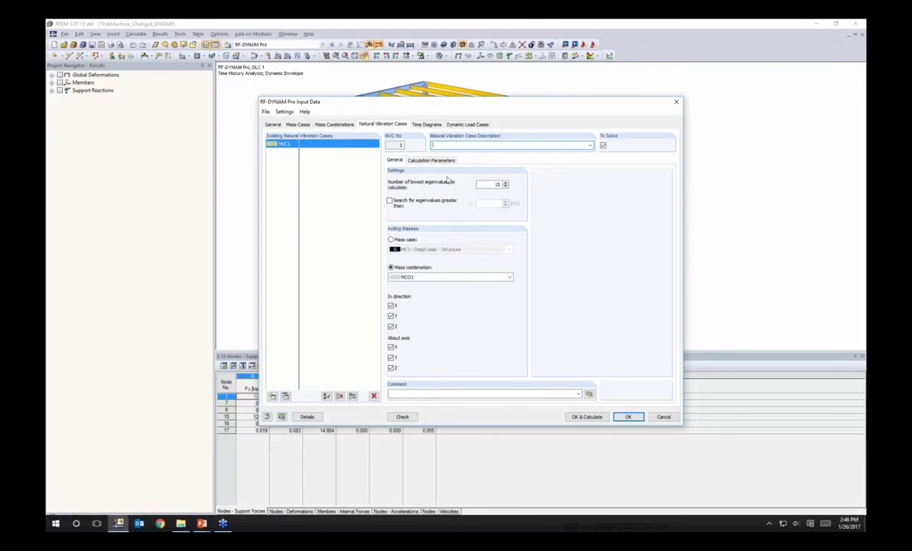
{"action": "left_click_drag", "start_coordinate": [488, 185], "coordinate": [517, 185]}
{"action": "left_click", "coordinate": [662, 416]}
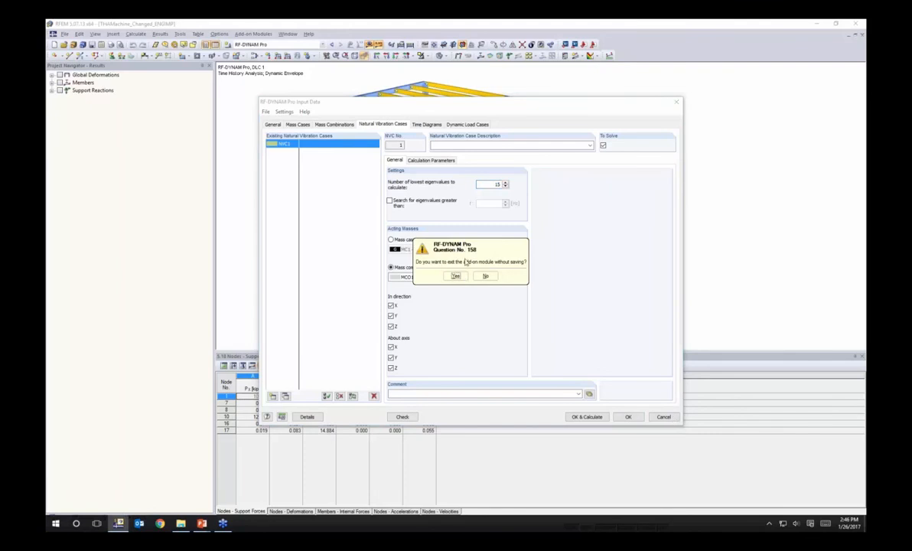
{"action": "left_click", "coordinate": [456, 276]}
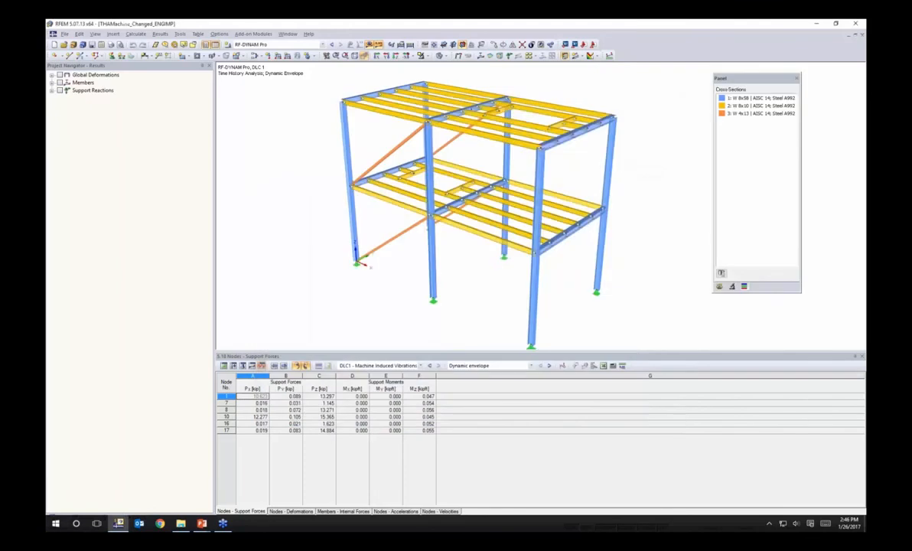
- Show the natural vibration case NVC1 results and enlarge the results table to read all effective modal mass factors
{"action": "left_click", "coordinate": [399, 366]}
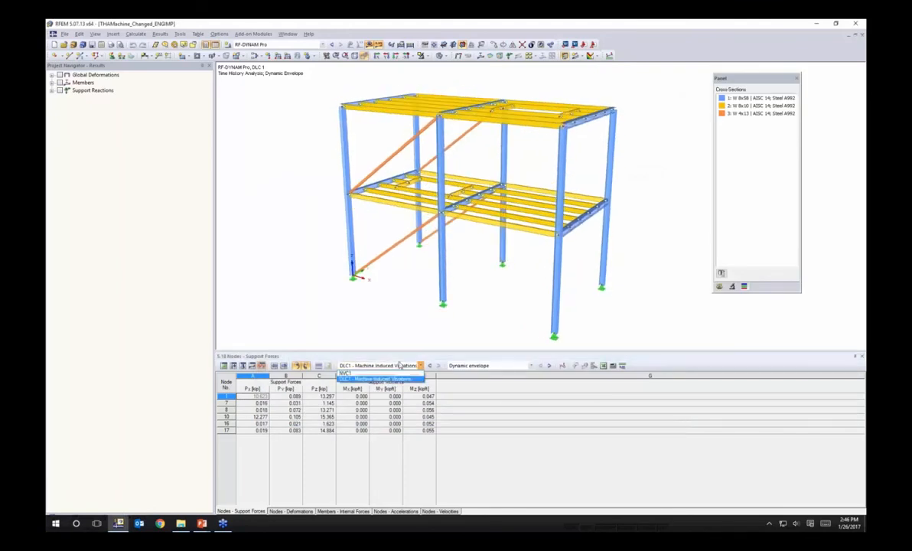
{"action": "left_click", "coordinate": [358, 373]}
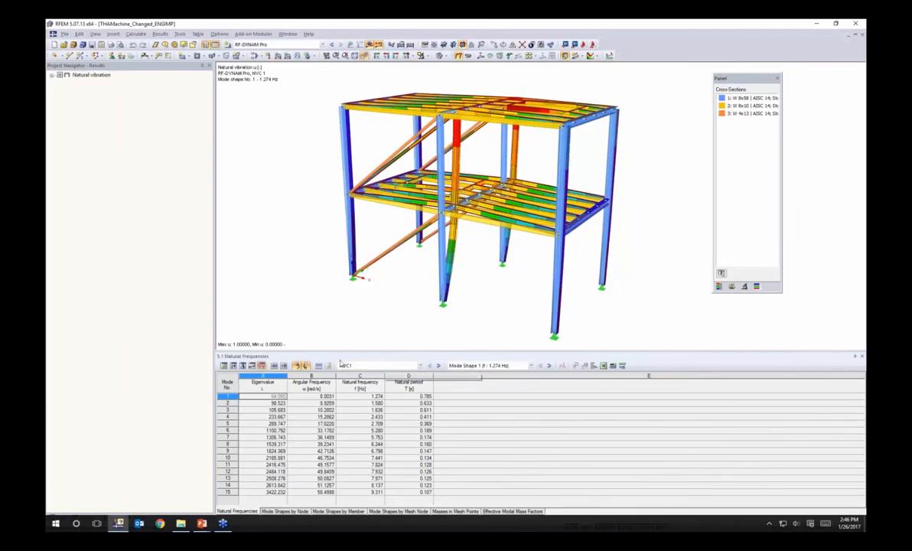
{"action": "left_click", "coordinate": [495, 512]}
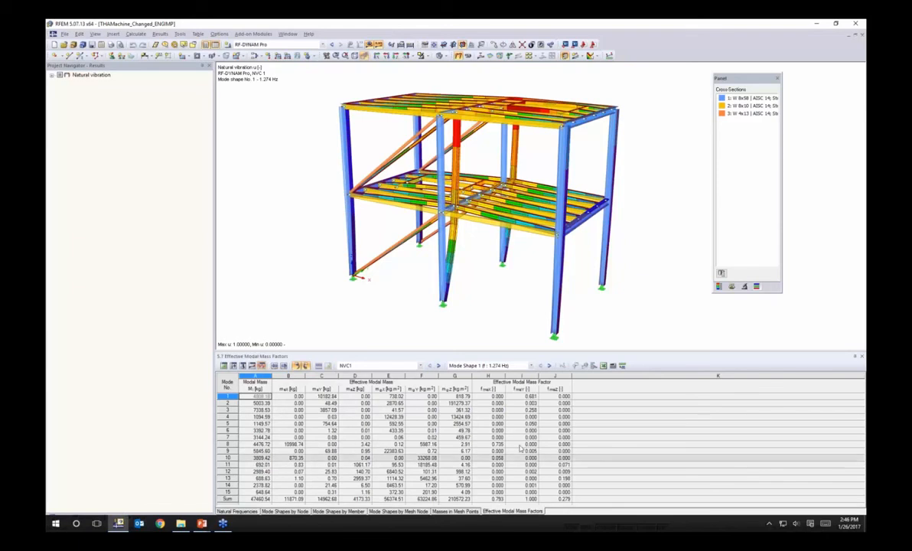
{"action": "left_click_drag", "start_coordinate": [508, 352], "coordinate": [482, 258]}
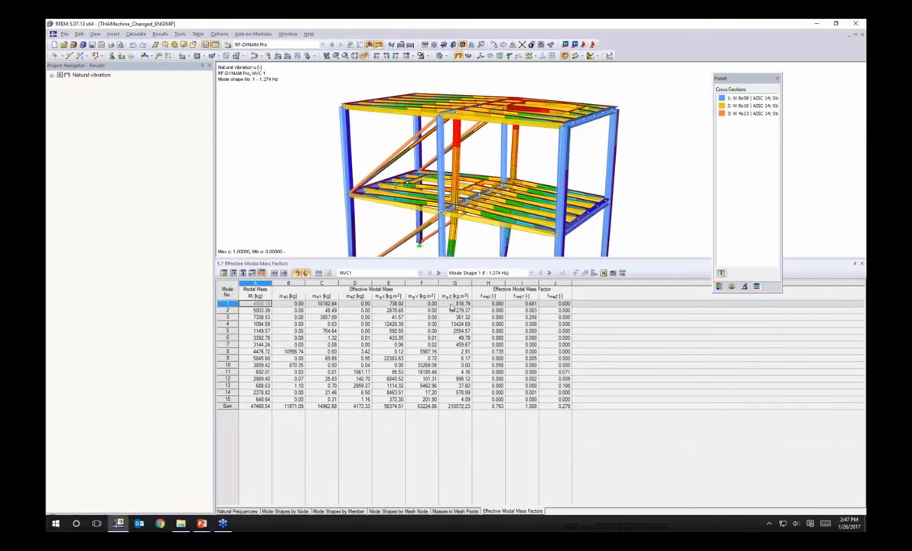
- Inspect mode shapes 1, 8 and 13 on the model from the effective modal mass factors, and reduce the table height
{"action": "left_click", "coordinate": [227, 304]}
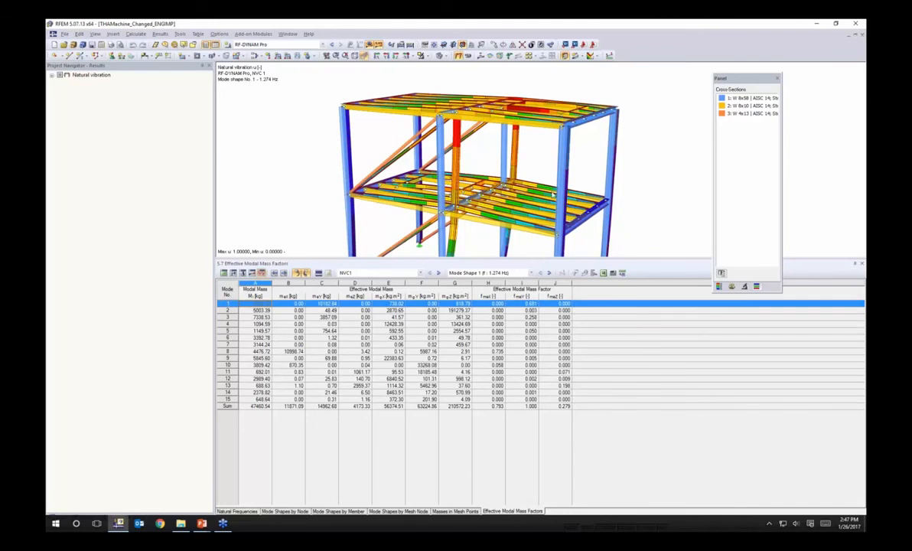
{"action": "middle_click_drag", "start_coordinate": [661, 175], "coordinate": [630, 213], "text": "ctrl"}
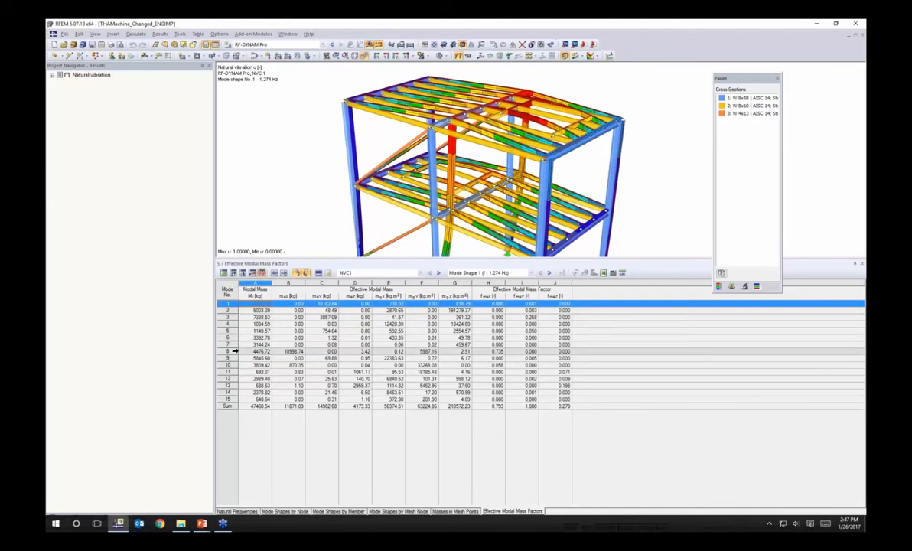
{"action": "left_click", "coordinate": [232, 351]}
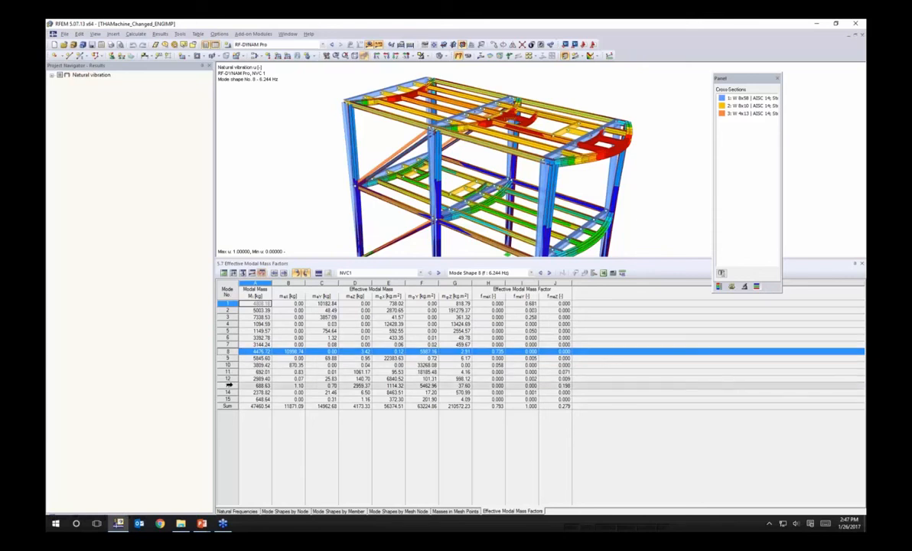
{"action": "left_click", "coordinate": [227, 385]}
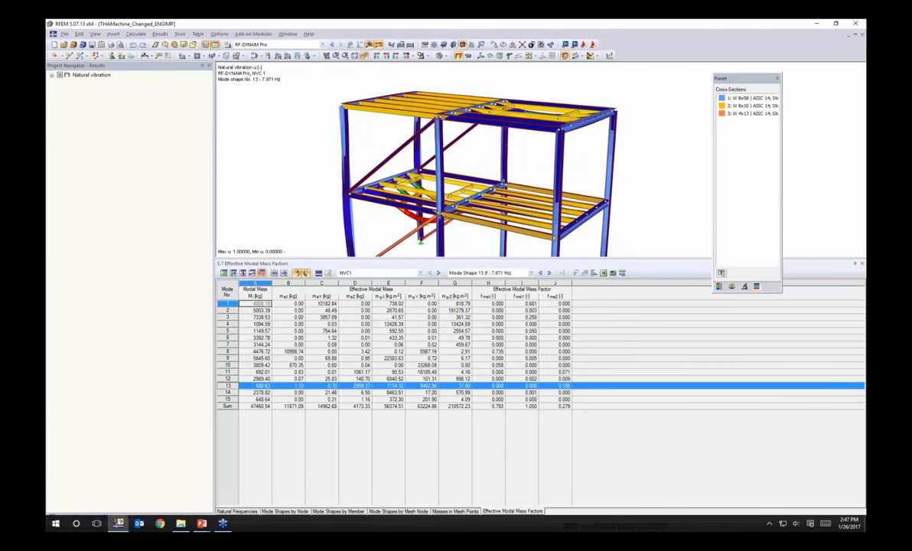
{"action": "left_click_drag", "start_coordinate": [464, 258], "coordinate": [466, 328]}
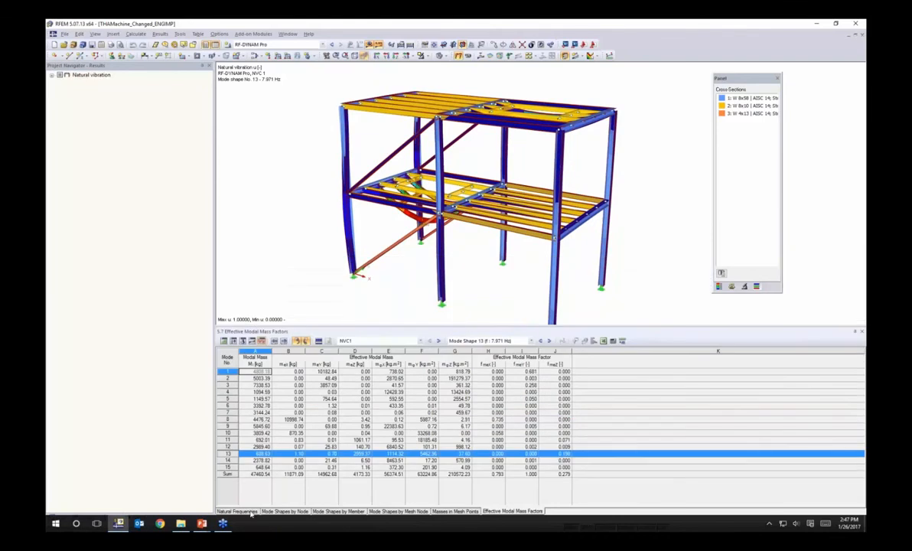
- Examine the natural frequencies of modes 8 and 13 together with their mode shapes on the frame
{"action": "left_click", "coordinate": [246, 511]}
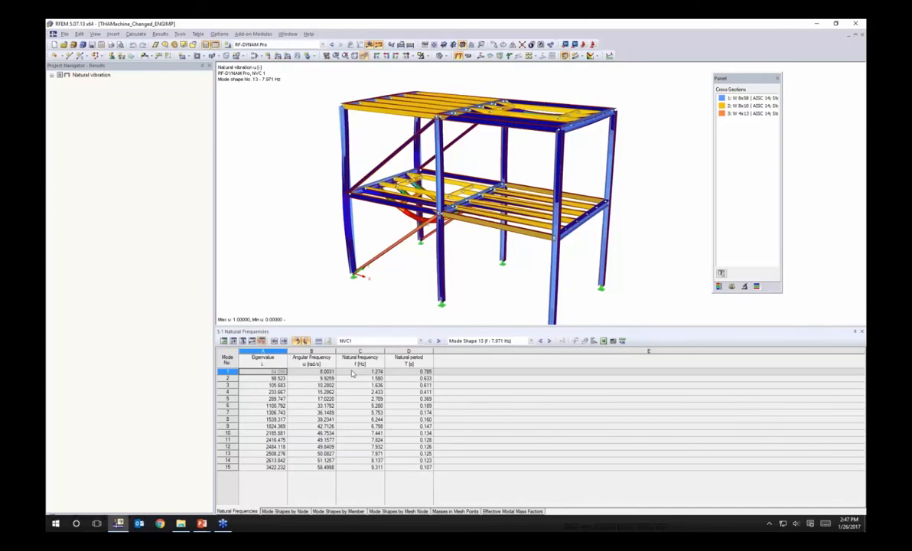
{"action": "left_click", "coordinate": [238, 419]}
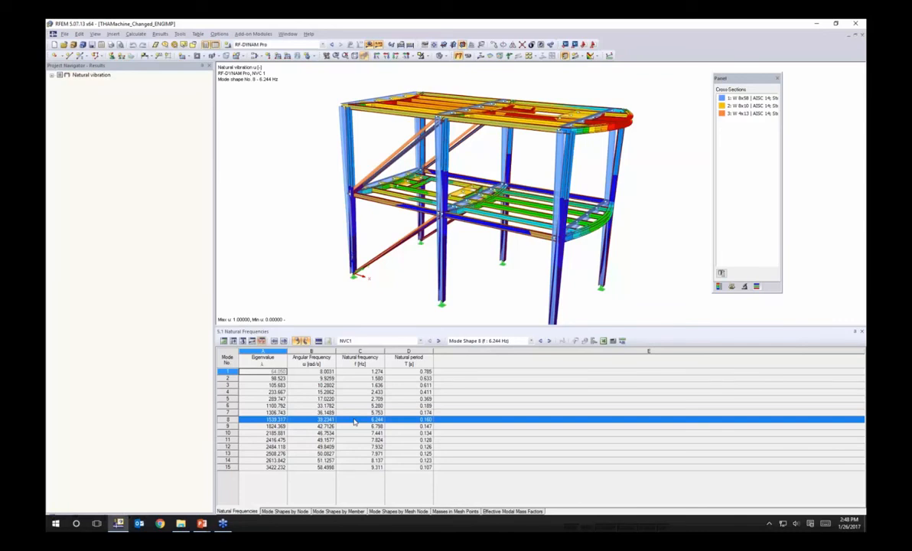
{"action": "left_click", "coordinate": [241, 453]}
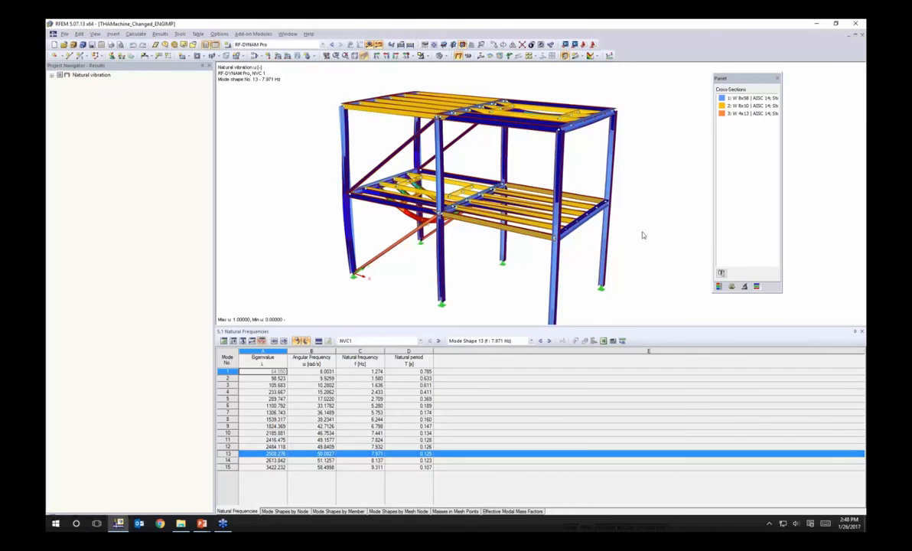
- Reopen the RF-DYNAM Pro input and review the time diagrams and the dynamic load case's method, time history and damping settings
{"action": "left_click", "coordinate": [245, 34]}
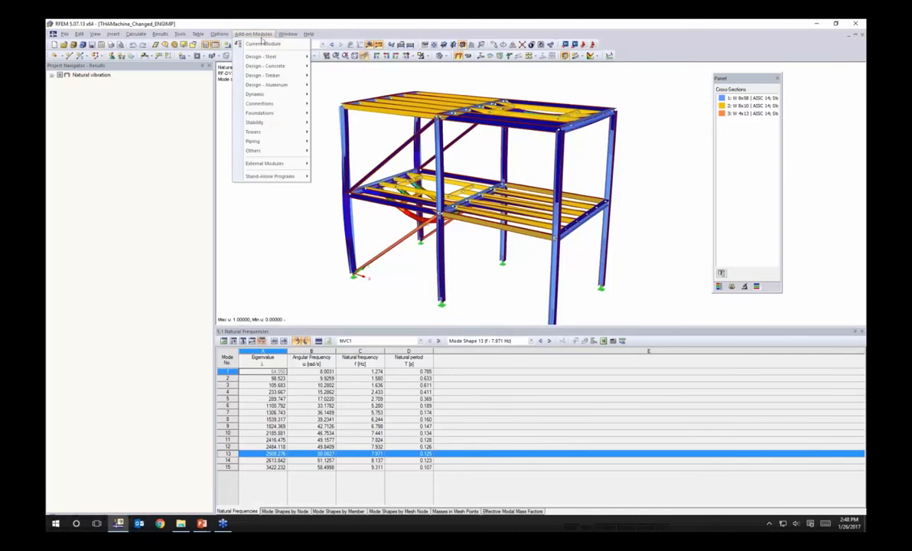
{"action": "left_click", "coordinate": [246, 43]}
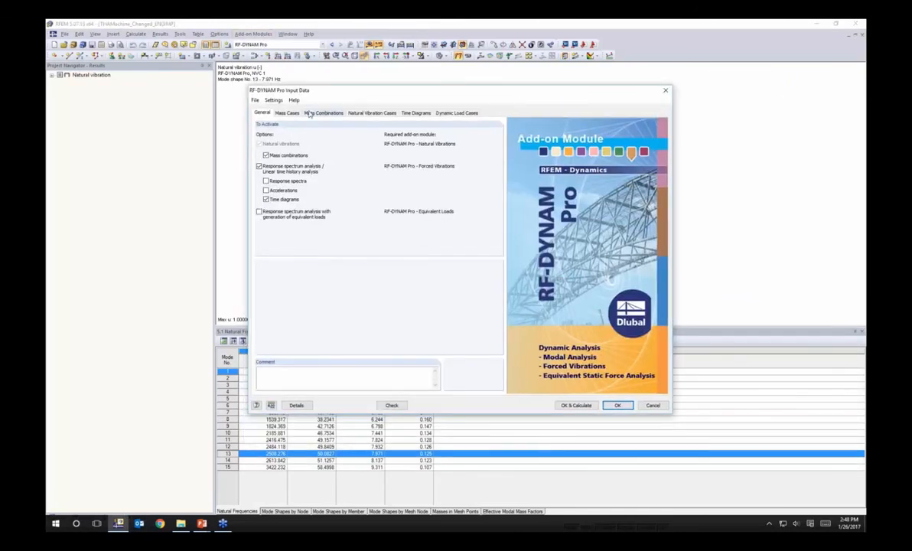
{"action": "left_click", "coordinate": [371, 112]}
{"action": "left_click", "coordinate": [407, 113]}
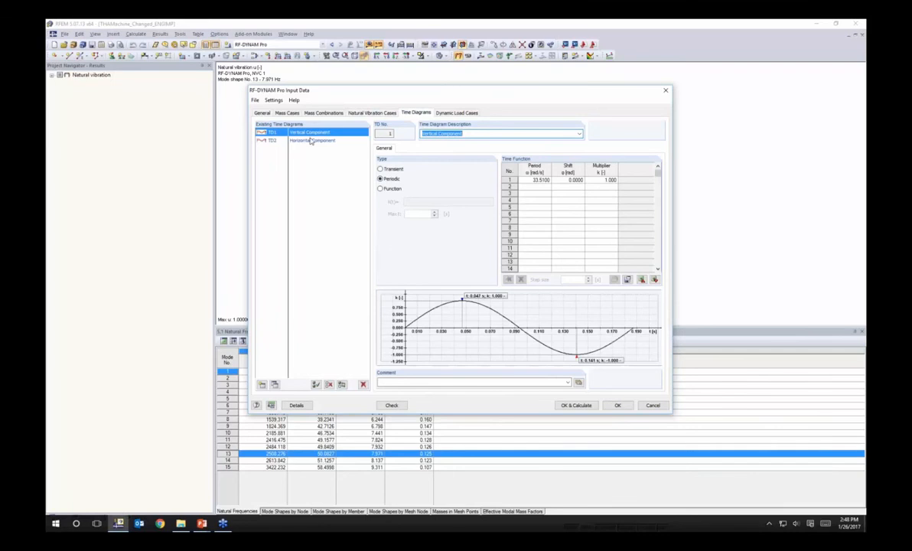
{"action": "left_click", "coordinate": [444, 114]}
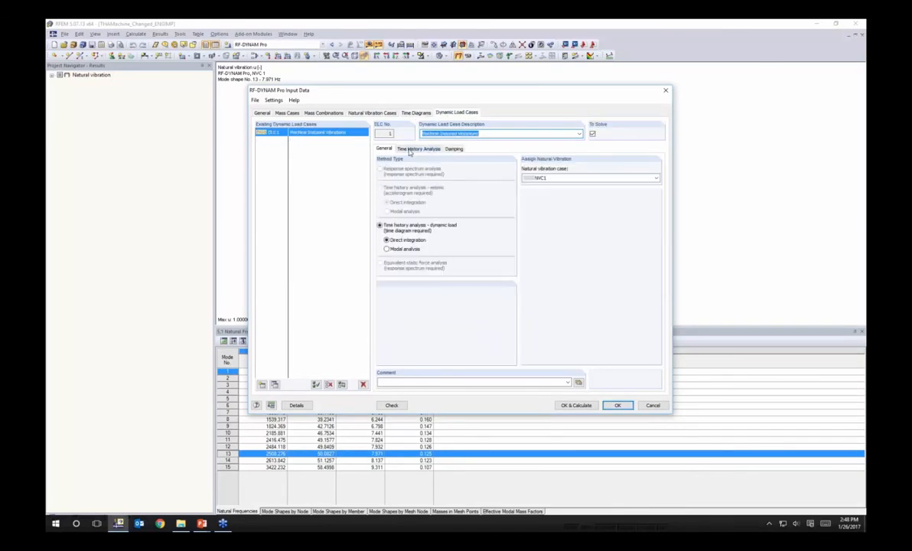
{"action": "left_click", "coordinate": [413, 149]}
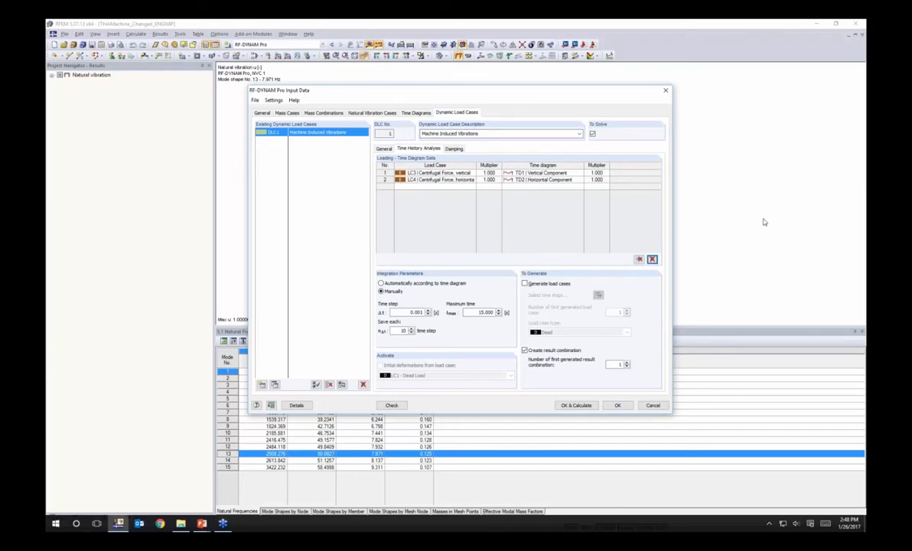
{"action": "left_click", "coordinate": [453, 149]}
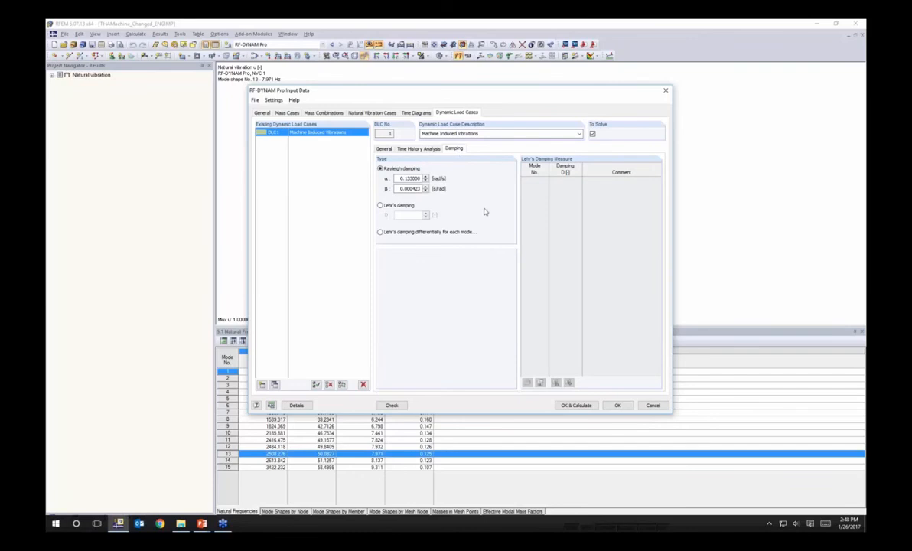
- Switch to the presentation to review the Damping Considerations slide, and return to the RFEM damping settings
{"action": "key", "text": "alt+Tab"}
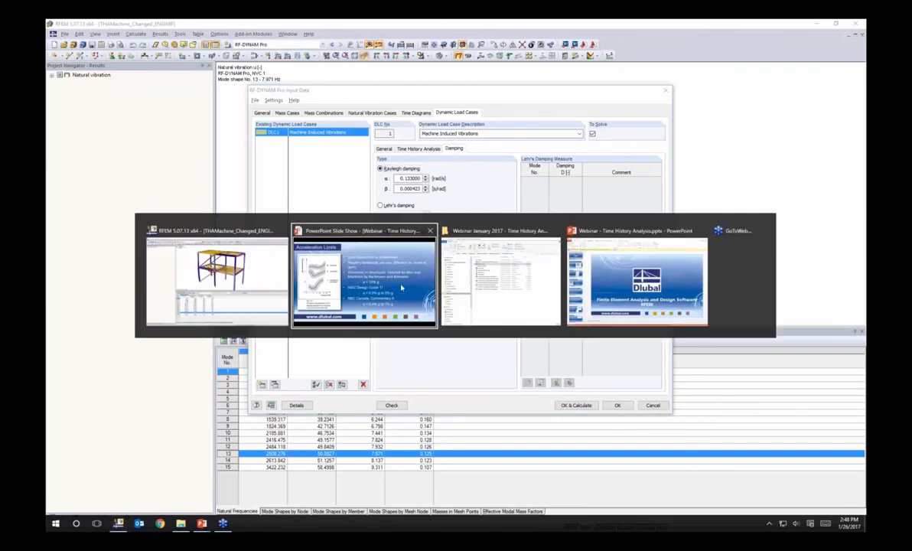
{"action": "key", "text": "Right"}
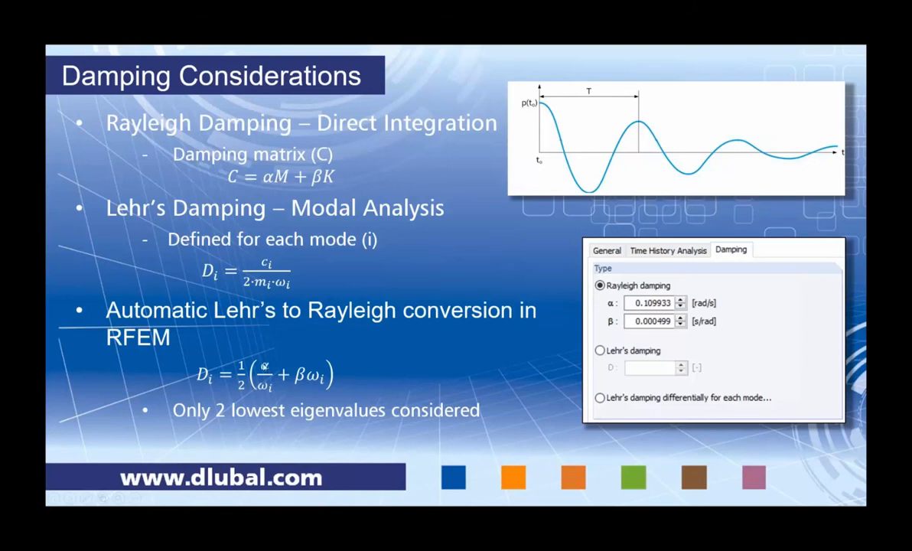
{"action": "key", "text": "alt+Tab"}
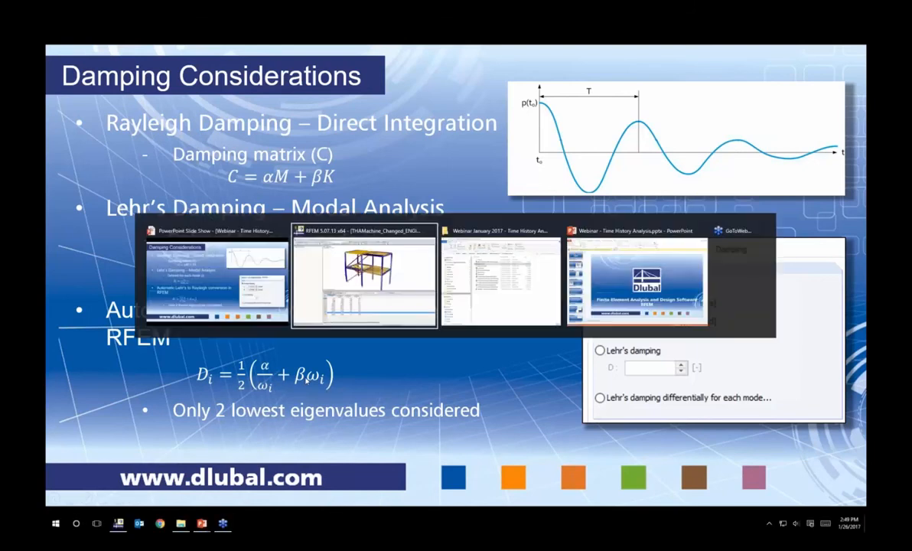
{"action": "left_click", "coordinate": [343, 286]}
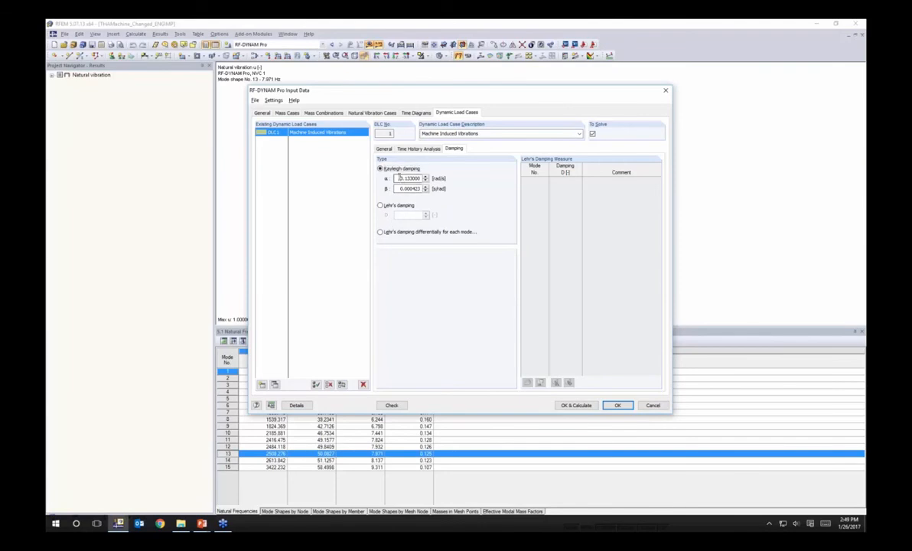
- Check the Rayleigh damping coefficients α and β of Machine Induced Vibrations, and accept the input data
{"action": "left_click_drag", "start_coordinate": [399, 177], "coordinate": [429, 194]}
{"action": "left_click", "coordinate": [401, 178]}
{"action": "left_click", "coordinate": [617, 405]}
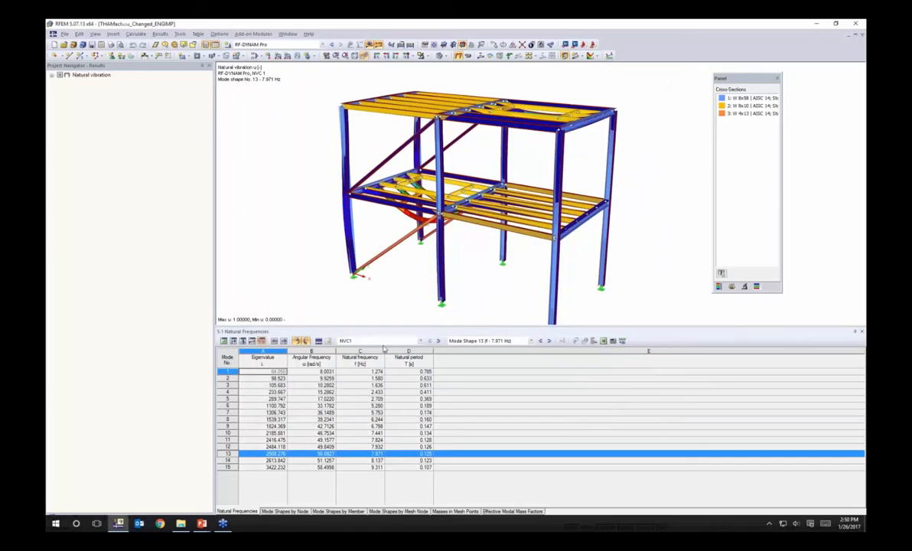
- Show the results of DLC1 - Machine Induced Vibrations as a dynamic envelope and open the Time Course Monitor
{"action": "left_click", "coordinate": [379, 341]}
{"action": "left_click", "coordinate": [383, 355]}
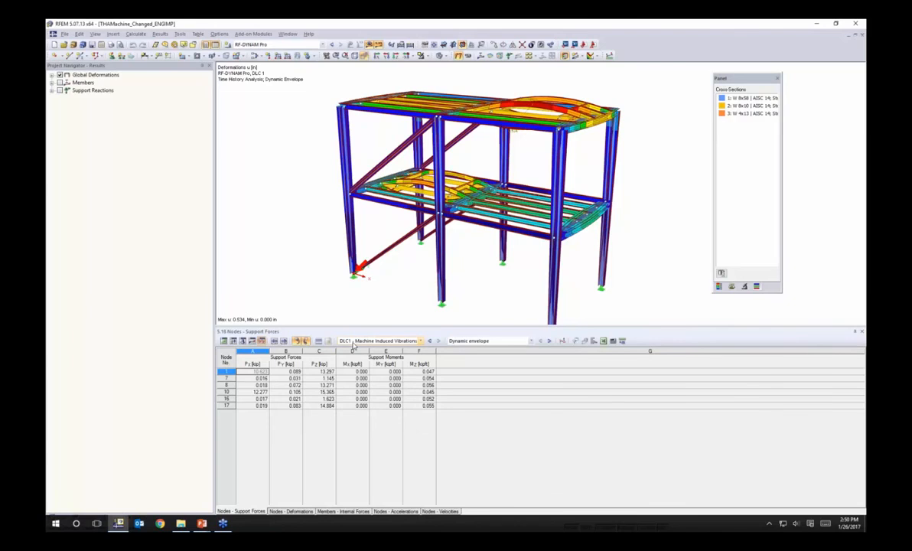
{"action": "left_click", "coordinate": [561, 341]}
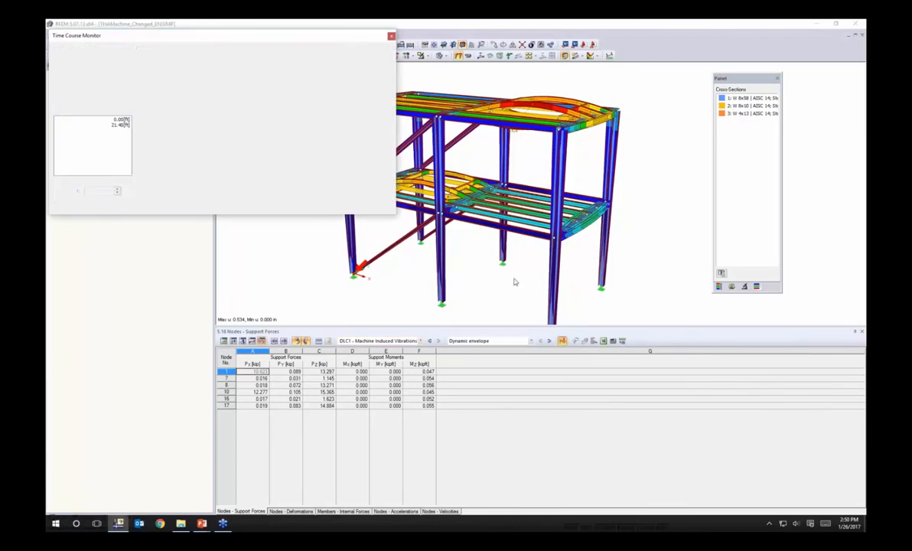
{"action": "left_click_drag", "start_coordinate": [332, 39], "coordinate": [332, 71]}
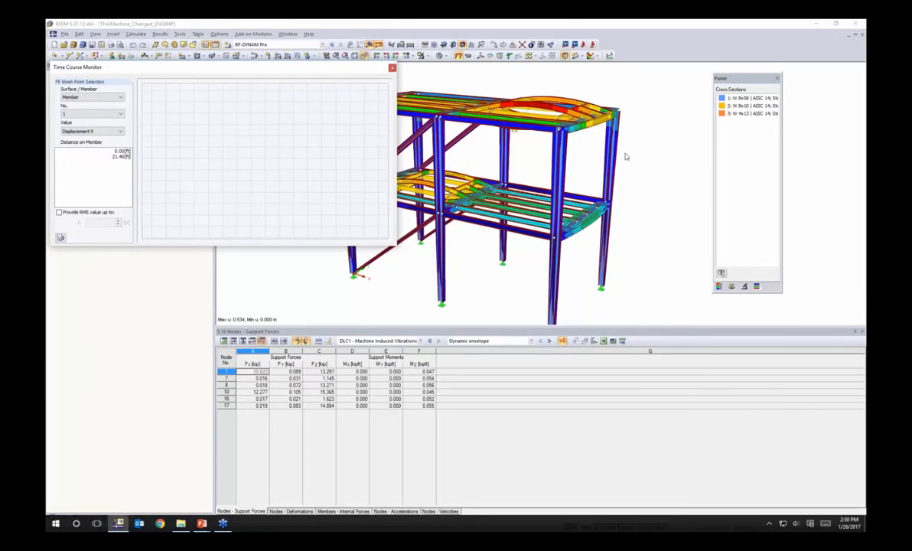
- Hide the coloured deformation results and plot the Displacement X time course at FE mesh point 55 on the upper floor
{"action": "middle_click_drag", "start_coordinate": [625, 153], "coordinate": [628, 153]}
{"action": "left_click", "coordinate": [407, 55]}
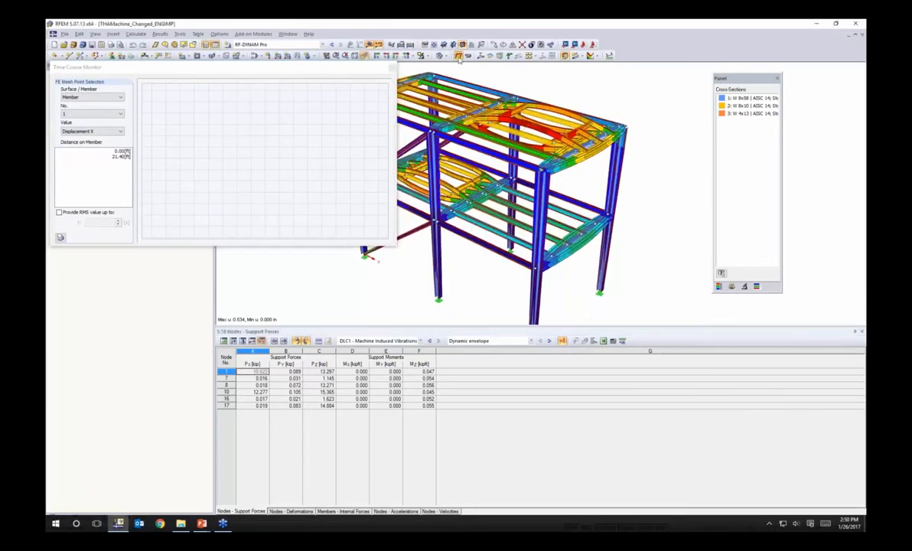
{"action": "left_click", "coordinate": [458, 55]}
{"action": "left_click", "coordinate": [478, 113]}
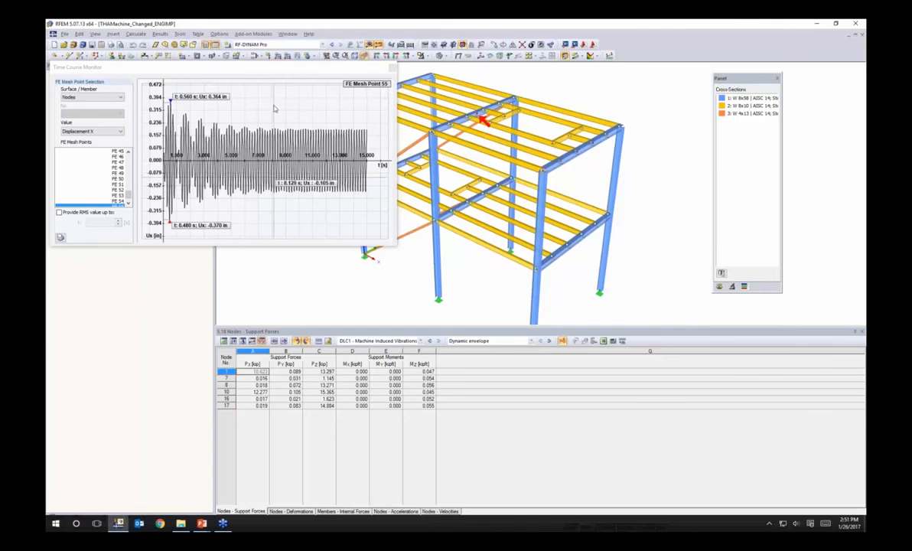
{"action": "left_click_drag", "start_coordinate": [266, 67], "coordinate": [298, 75]}
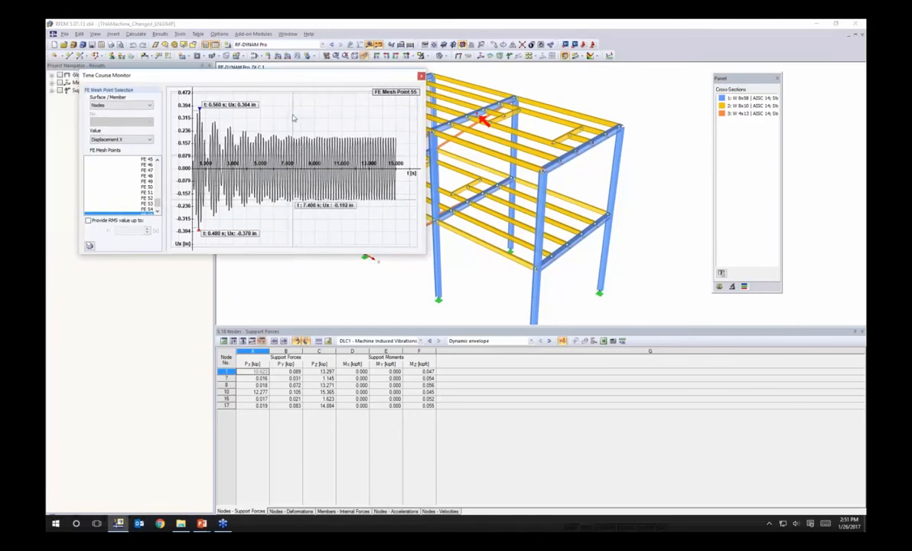
- Examine the numeric time and displacement values behind the FE mesh point 55 graph, along with their spreadsheet export option
{"action": "right_click", "coordinate": [295, 113]}
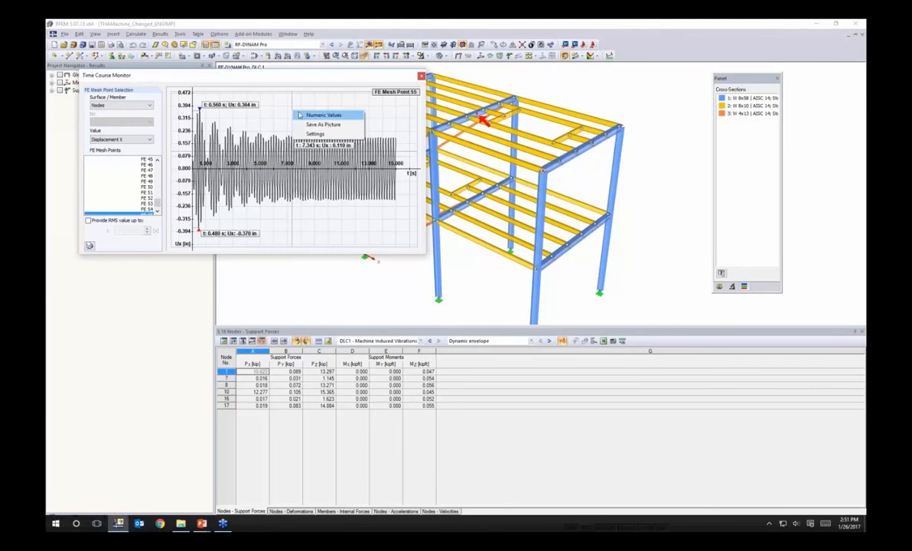
{"action": "left_click", "coordinate": [301, 116]}
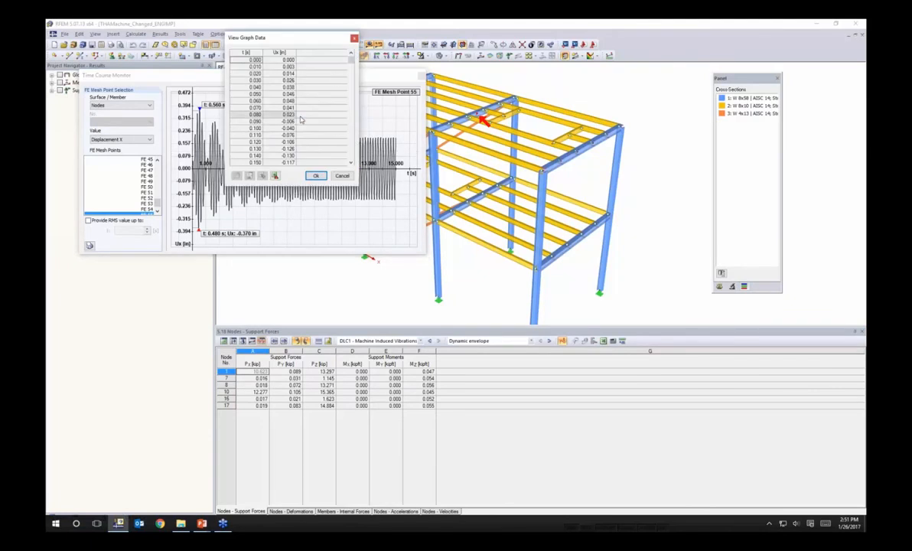
{"action": "left_click_drag", "start_coordinate": [350, 64], "coordinate": [350, 66]}
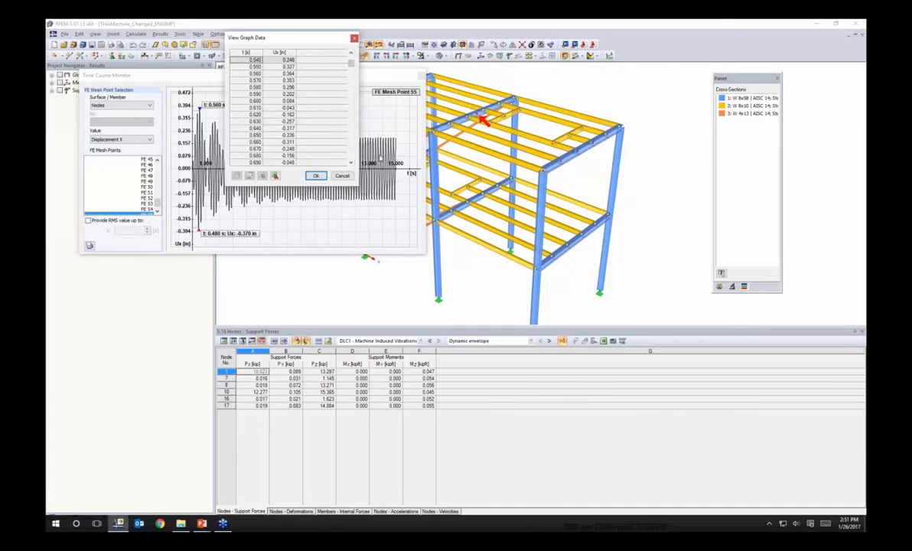
{"action": "left_click_drag", "start_coordinate": [351, 63], "coordinate": [348, 121]}
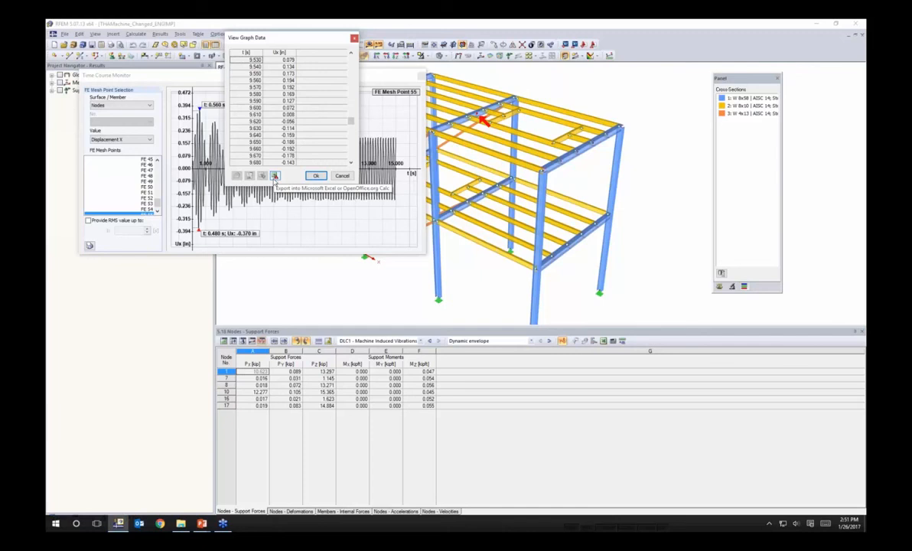
{"action": "left_click", "coordinate": [274, 176]}
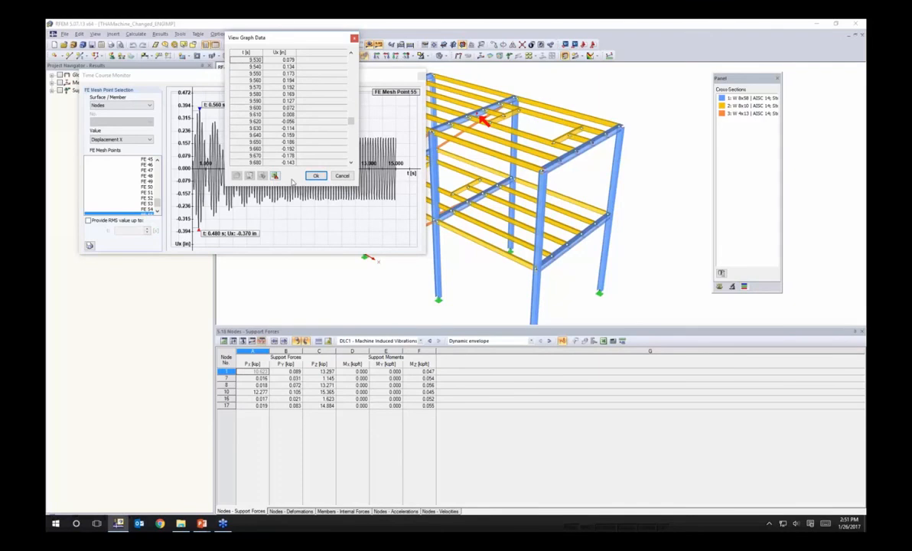
{"action": "left_click", "coordinate": [315, 175]}
- Check the option of saving the displacement graph as a PNG picture, and cancel without saving
{"action": "right_click", "coordinate": [300, 104]}
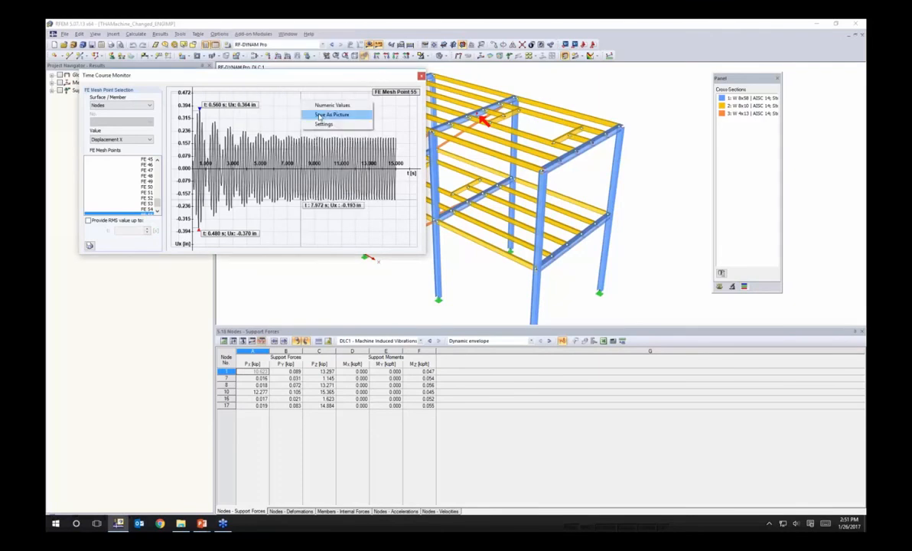
{"action": "left_click", "coordinate": [331, 114]}
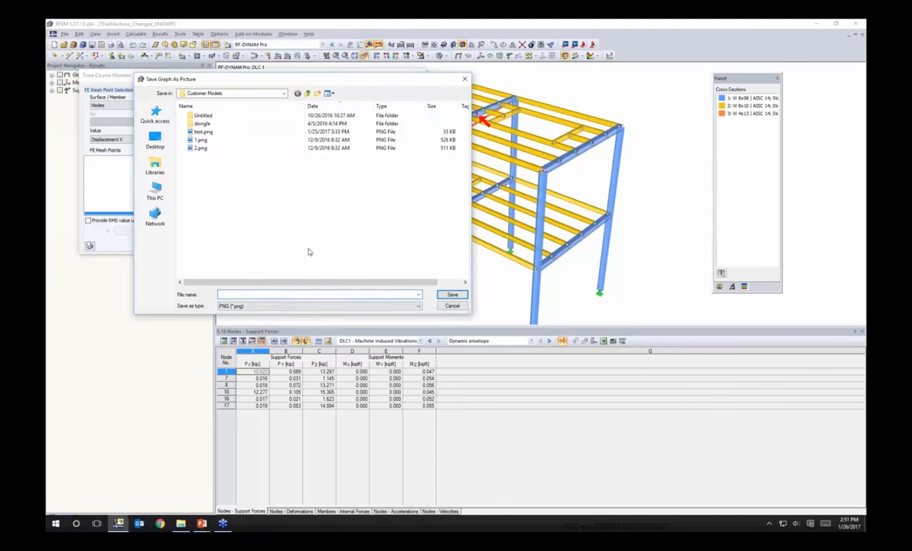
{"action": "left_click", "coordinate": [259, 306]}
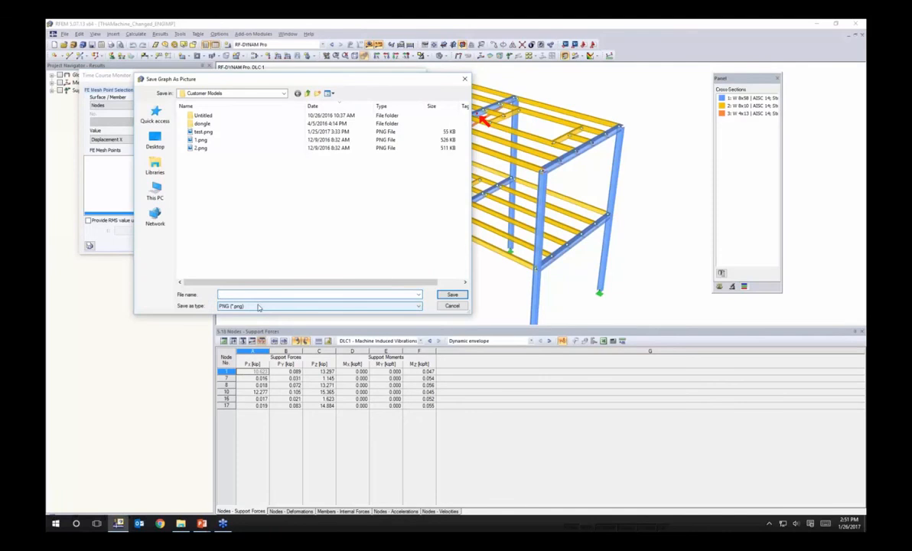
{"action": "left_click", "coordinate": [452, 306]}
- Review the default graph settings without changing them, and check the monitor's printing option
{"action": "right_click", "coordinate": [273, 112]}
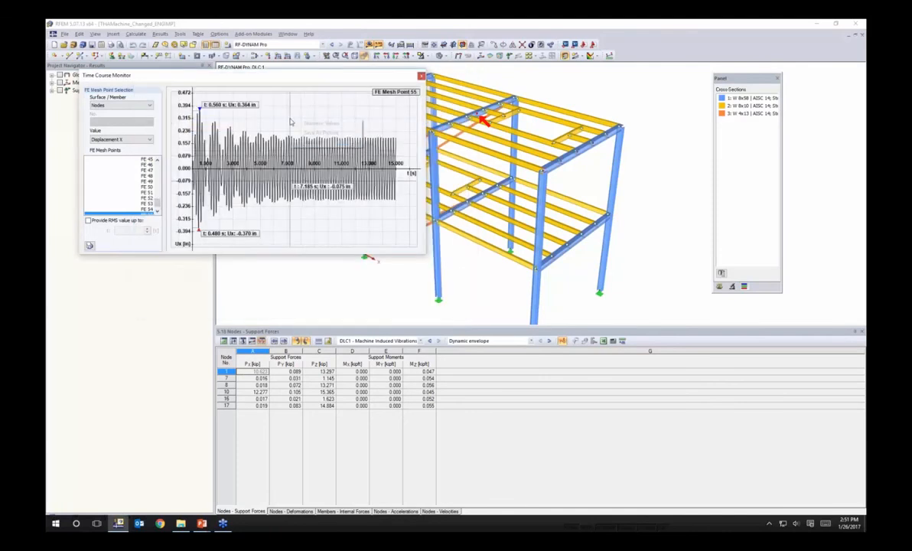
{"action": "left_click", "coordinate": [283, 136]}
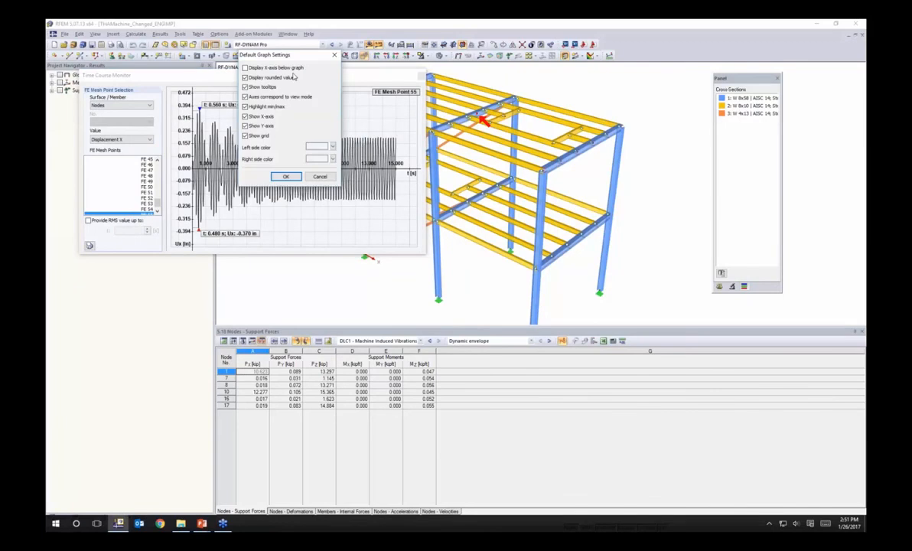
{"action": "left_click_drag", "start_coordinate": [272, 55], "coordinate": [337, 87]}
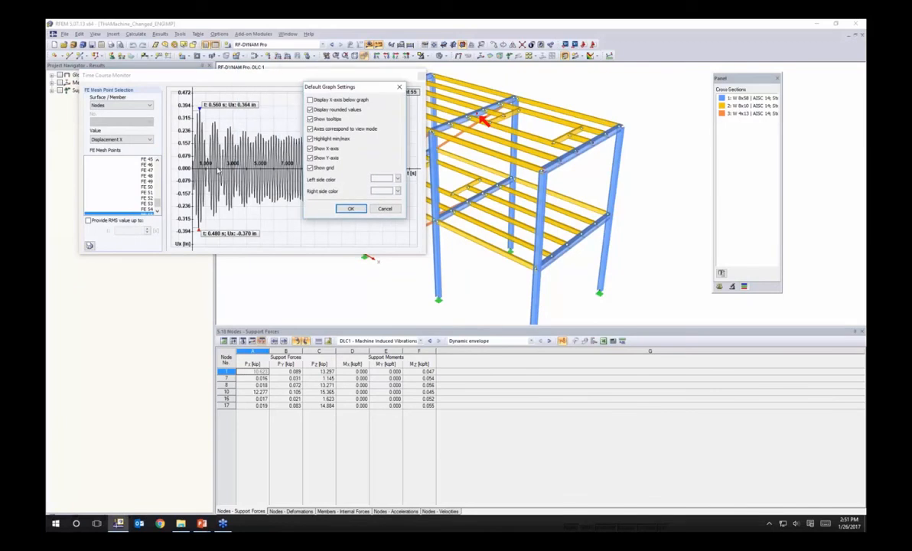
{"action": "left_click", "coordinate": [350, 209]}
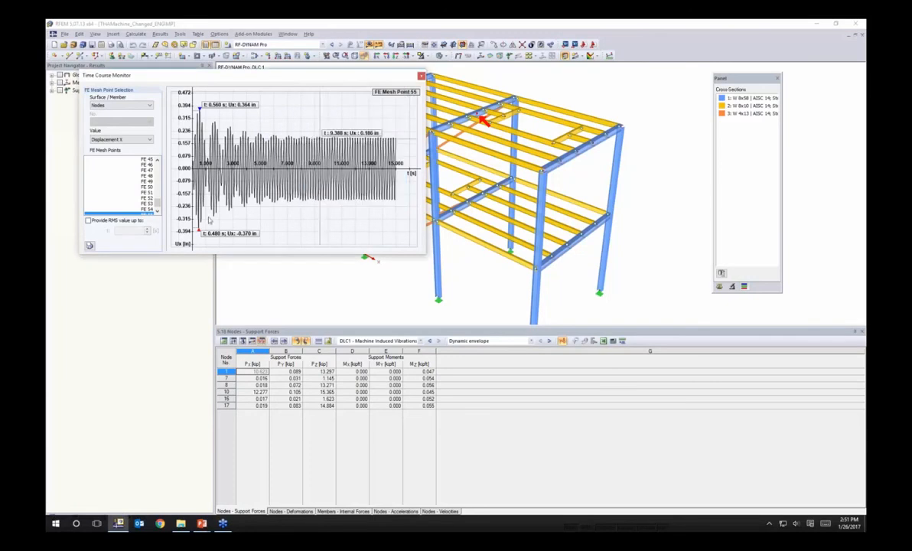
{"action": "left_click", "coordinate": [89, 246]}
{"action": "left_click", "coordinate": [90, 246]}
- Add the Displacement X time courses of lower-floor FE mesh points 44 and 40 for comparison with point 55
{"action": "middle_click_drag", "start_coordinate": [587, 177], "coordinate": [656, 176], "text": "ctrl"}
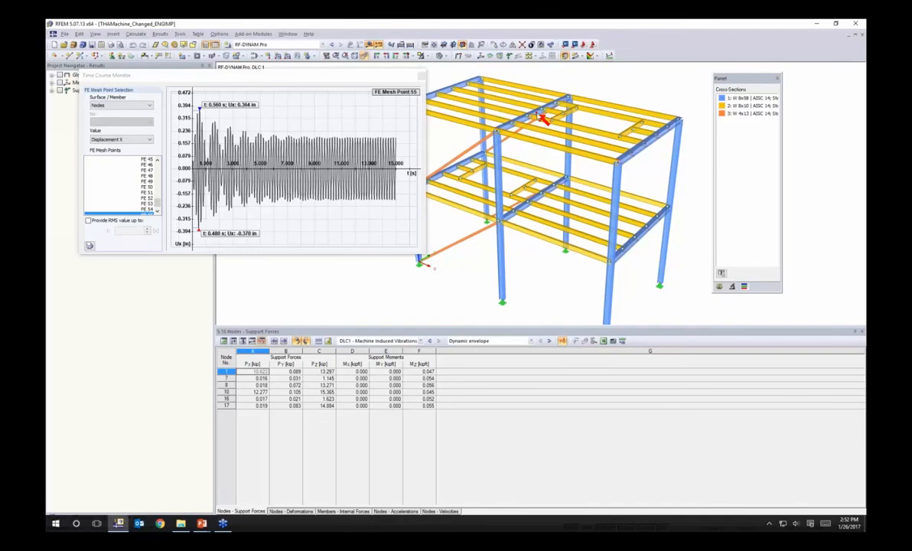
{"action": "left_click", "coordinate": [475, 175]}
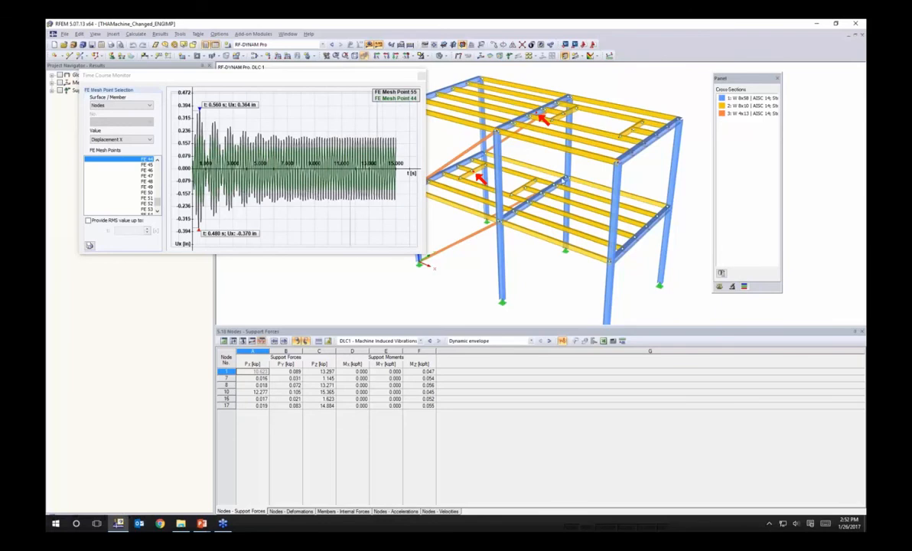
{"action": "left_click", "coordinate": [648, 230]}
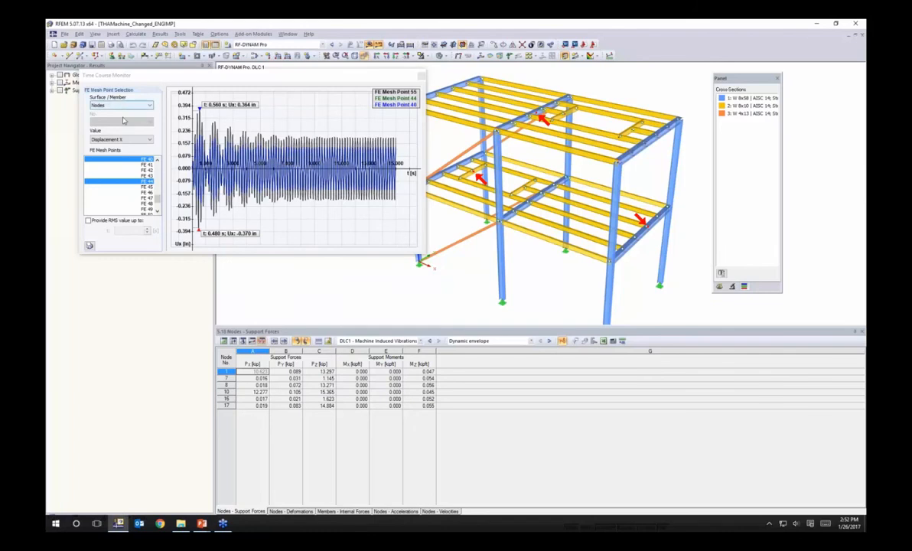
- Restrict the time course graph to FE mesh point 55 and plot its Acceleration Z
{"action": "left_click_drag", "start_coordinate": [158, 198], "coordinate": [158, 208]}
{"action": "left_click", "coordinate": [150, 211]}
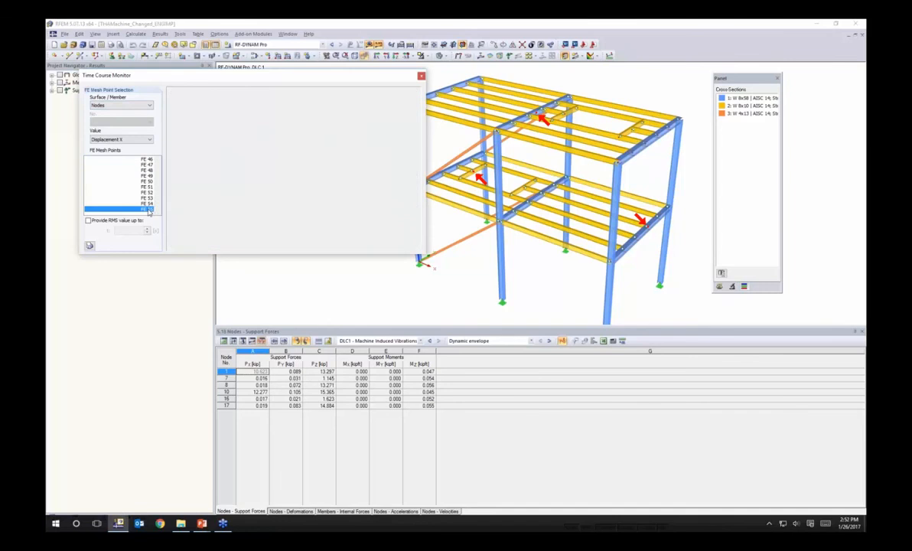
{"action": "left_click", "coordinate": [133, 142]}
{"action": "left_click", "coordinate": [107, 187]}
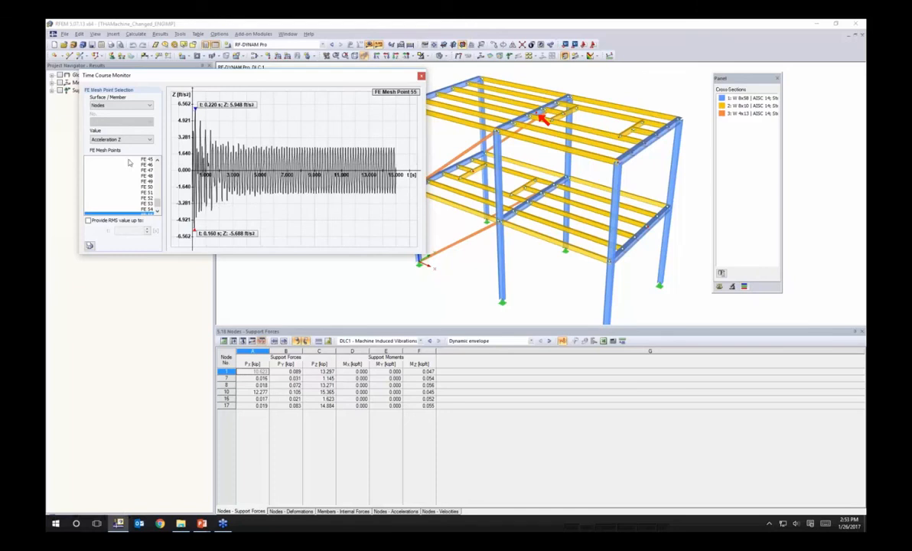
- Provide the RMS value of the acceleration up to 15 s, and close the Time Course Monitor
{"action": "left_click", "coordinate": [88, 221]}
{"action": "left_click_drag", "start_coordinate": [123, 231], "coordinate": [144, 230]}
{"action": "type", "text": "15"}
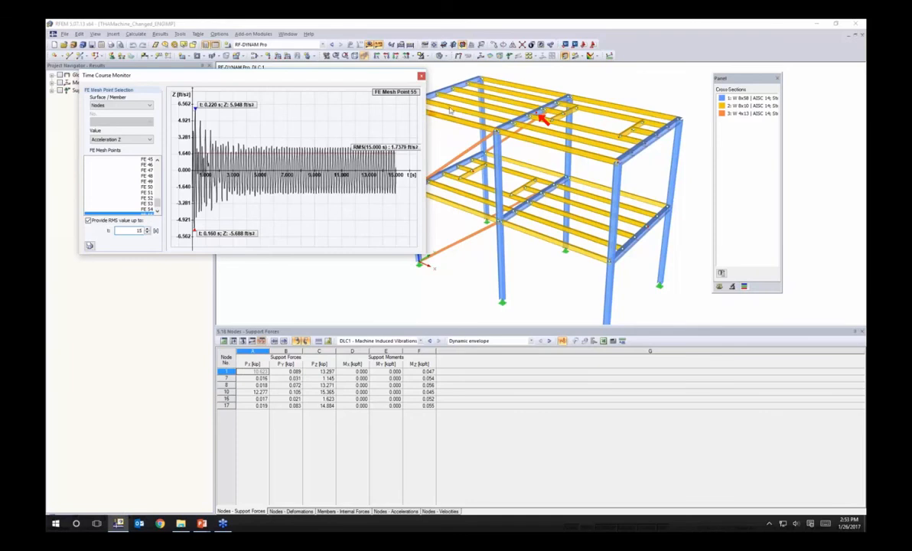
{"action": "left_click", "coordinate": [420, 76]}
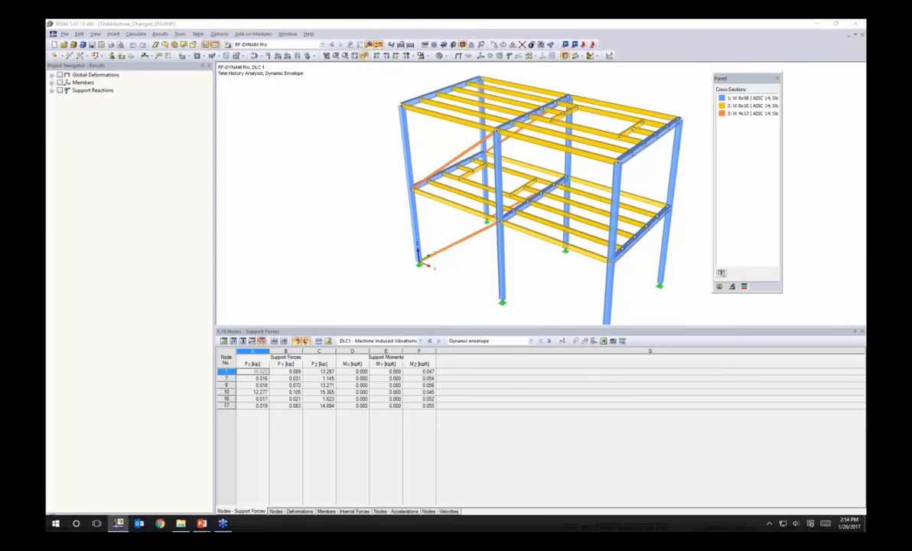
- Switch to the presentation and advance past the Damping Considerations slide to review the Acceleration Limits
{"action": "key", "text": "alt+Tab"}
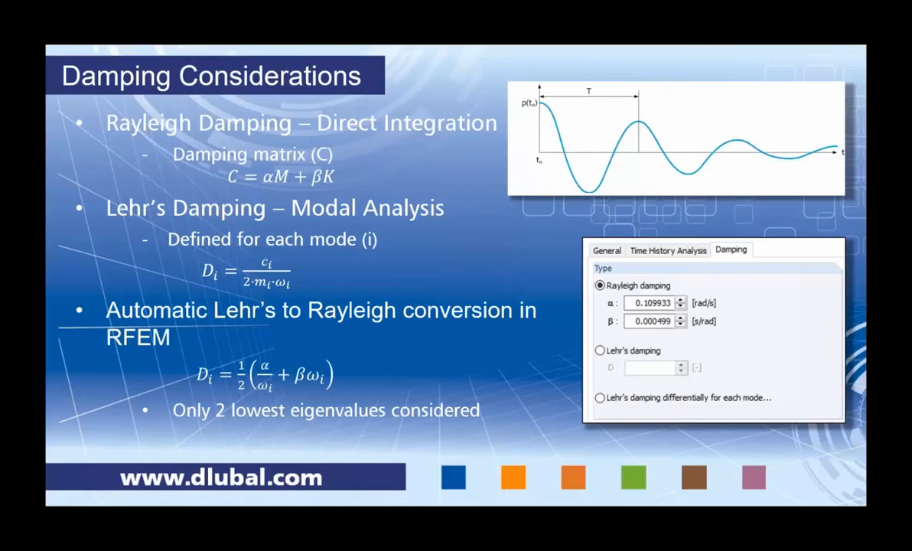
{"action": "key", "text": "Right"}
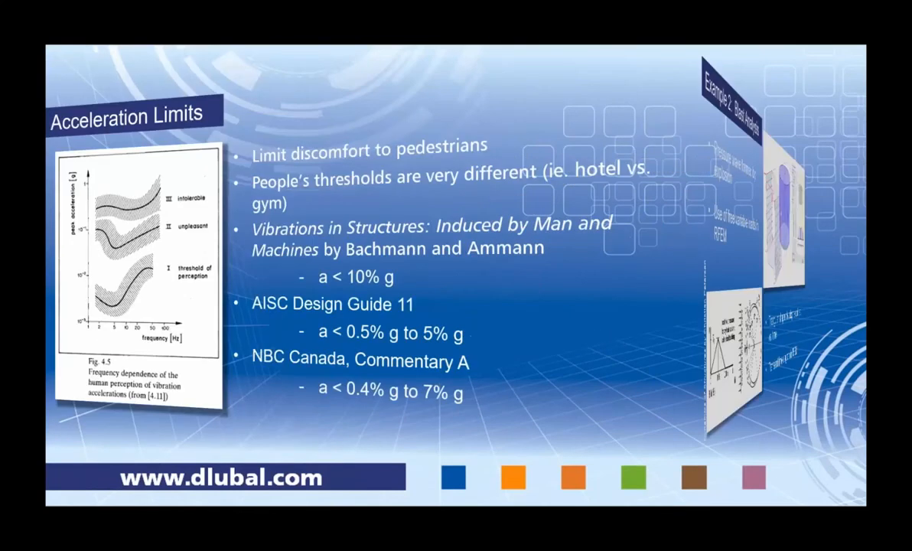
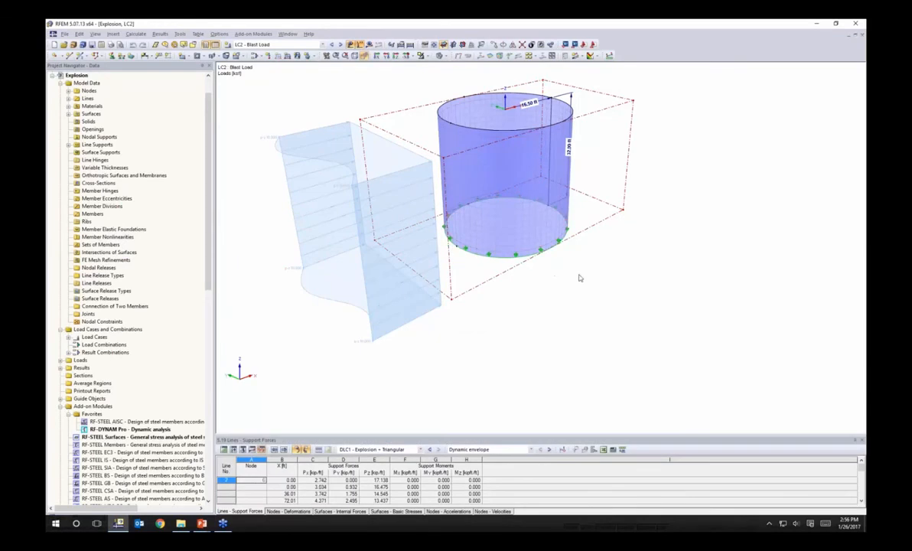
- Examine the cylindrical tank of the Explosion model in load cases LC1 - Dead Load and LC2 - Blast Load
{"action": "middle_click_drag", "start_coordinate": [579, 276], "coordinate": [564, 246], "text": "ctrl"}
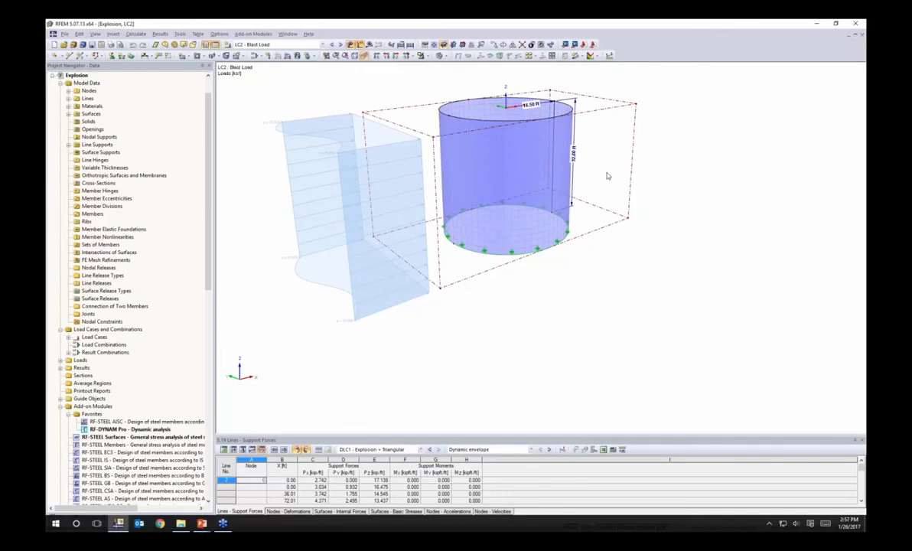
{"action": "middle_click_drag", "start_coordinate": [606, 189], "coordinate": [637, 281], "text": "ctrl"}
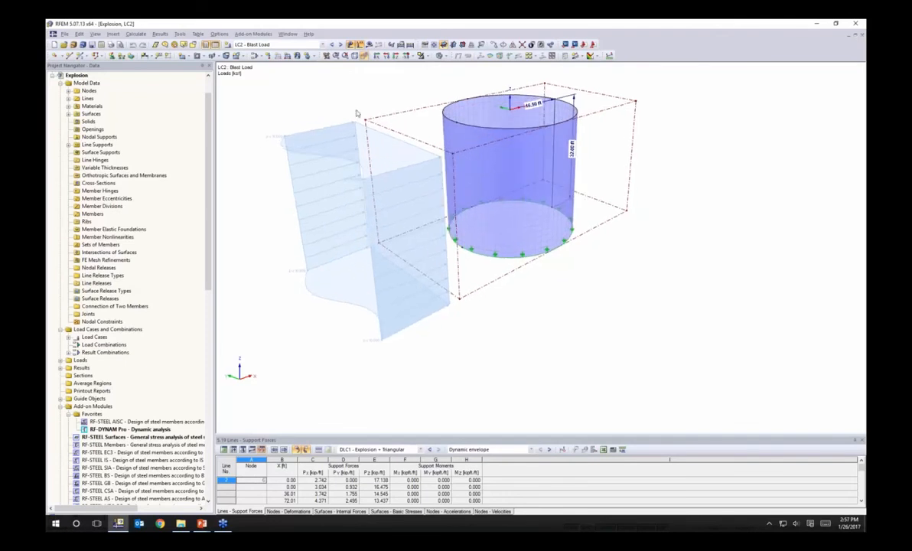
{"action": "left_click", "coordinate": [304, 45]}
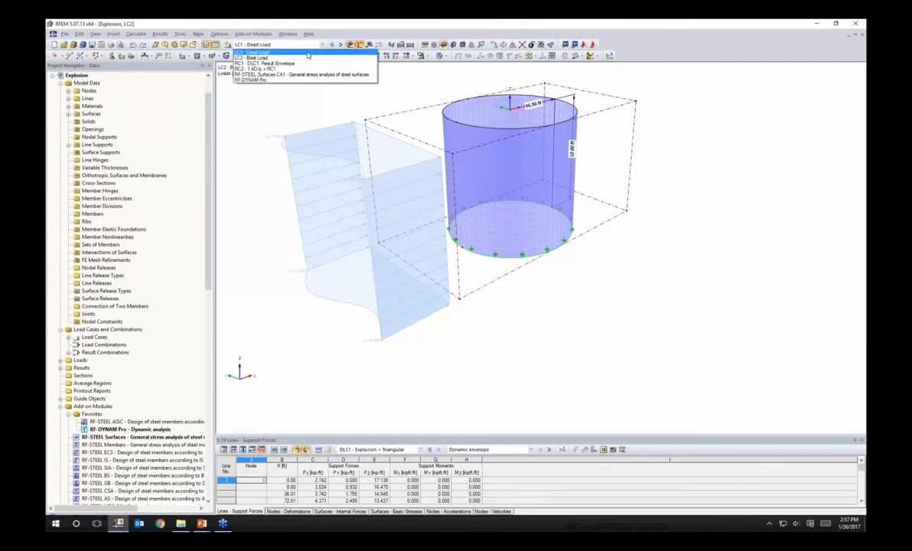
{"action": "left_click", "coordinate": [308, 53]}
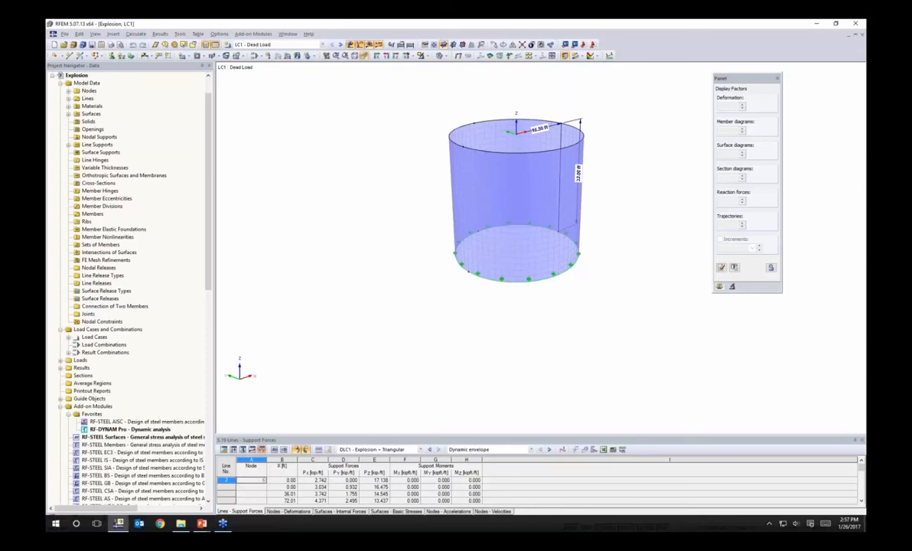
{"action": "left_click", "coordinate": [341, 45]}
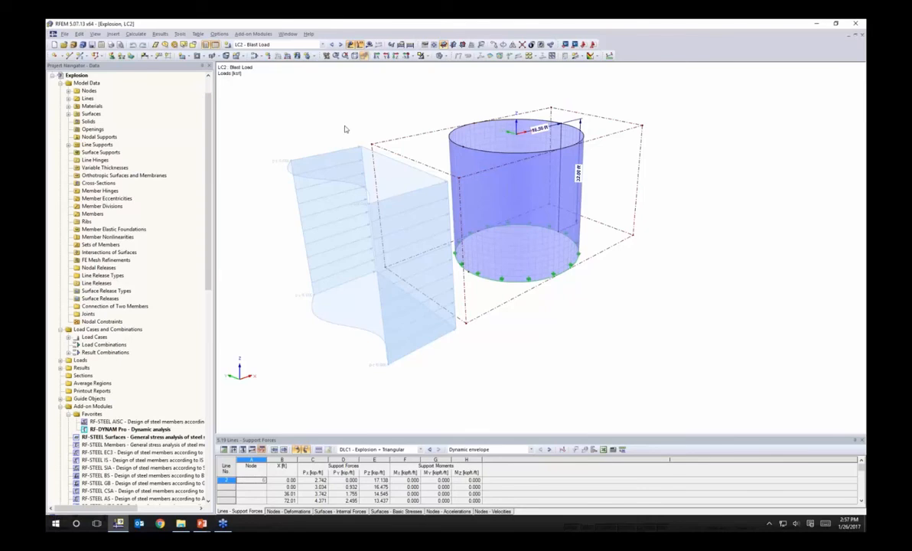
- Open the free variable load of LC2 - Blast Load and examine its varying load distribution along the perimeter
{"action": "left_click", "coordinate": [313, 56]}
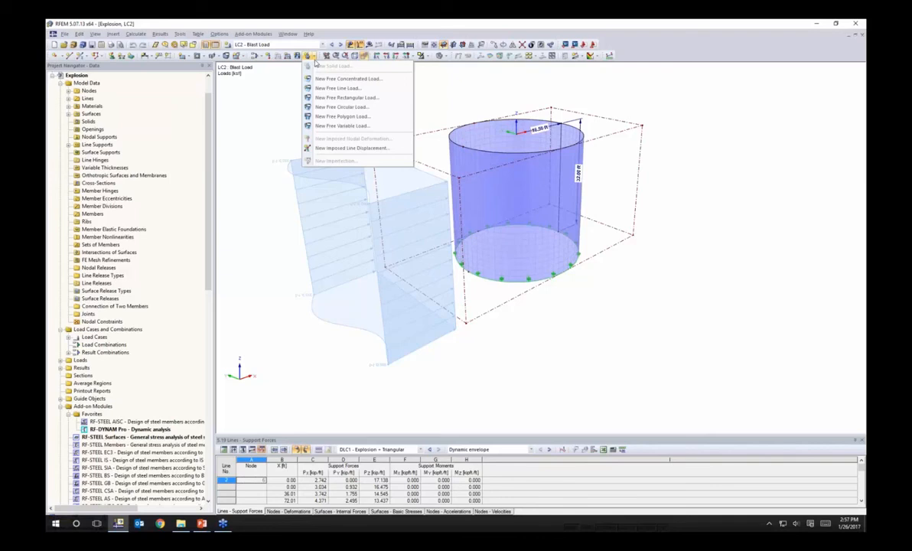
{"action": "left_click", "coordinate": [332, 128]}
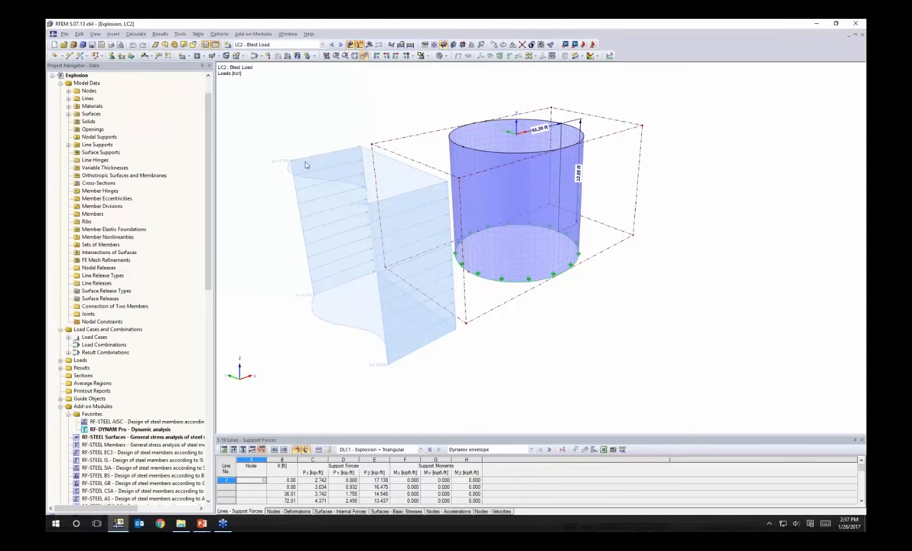
{"action": "left_click", "coordinate": [288, 147]}
{"action": "left_click_drag", "start_coordinate": [391, 159], "coordinate": [560, 97]}
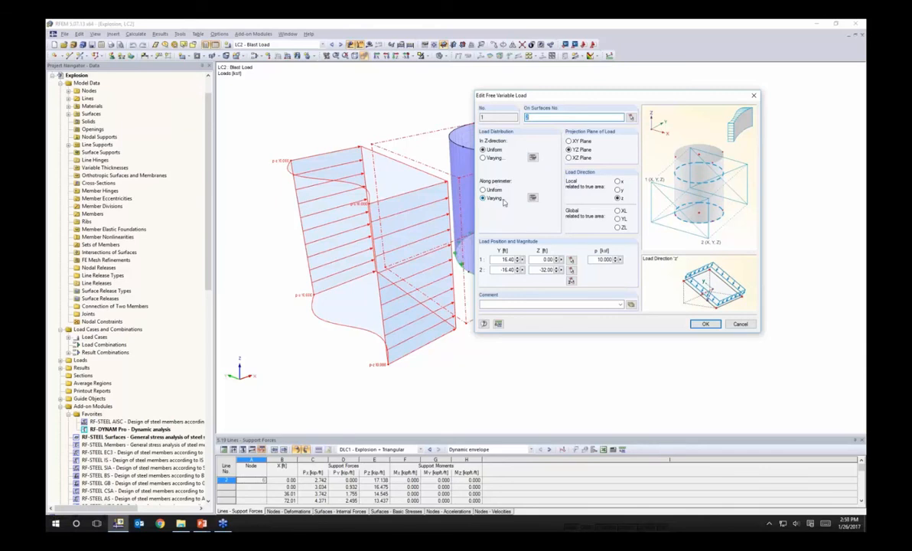
{"action": "left_click", "coordinate": [533, 199]}
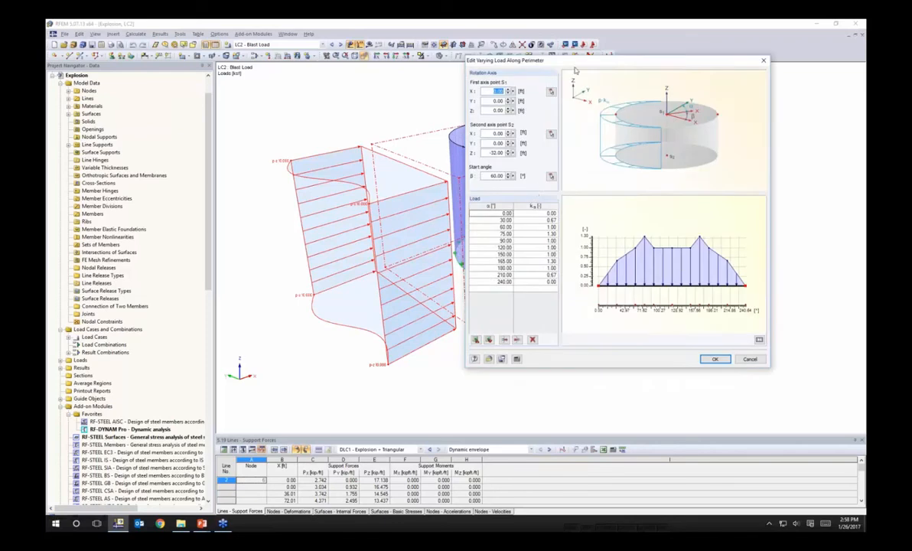
{"action": "left_click_drag", "start_coordinate": [538, 63], "coordinate": [541, 89]}
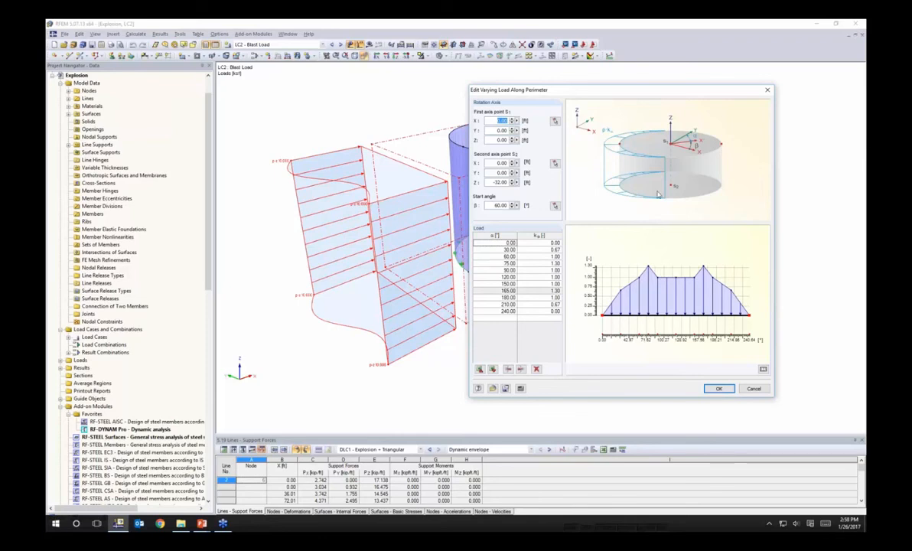
{"action": "left_click", "coordinate": [753, 388]}
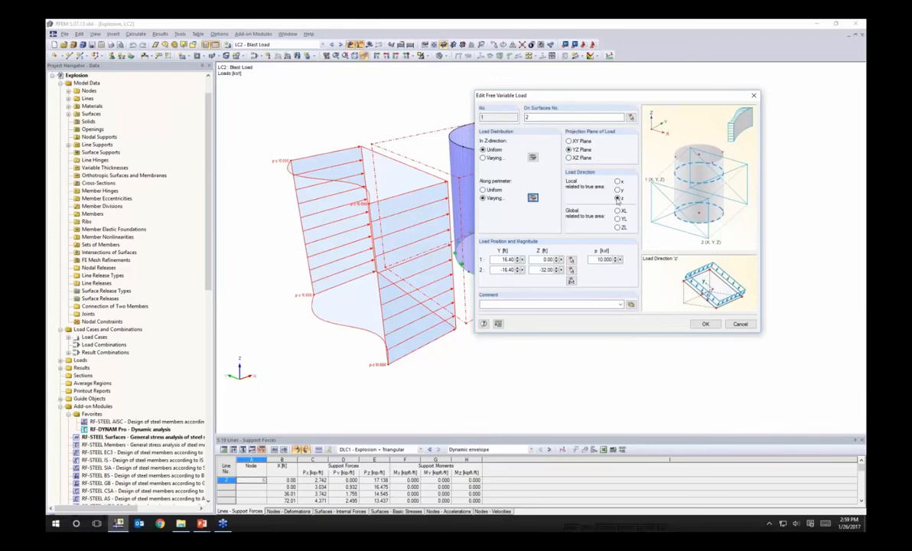
- Review the free variable load's projection plane, direction, position and magnitude while keeping the tank in view, and close the load definition
{"action": "left_click_drag", "start_coordinate": [572, 96], "coordinate": [598, 94]}
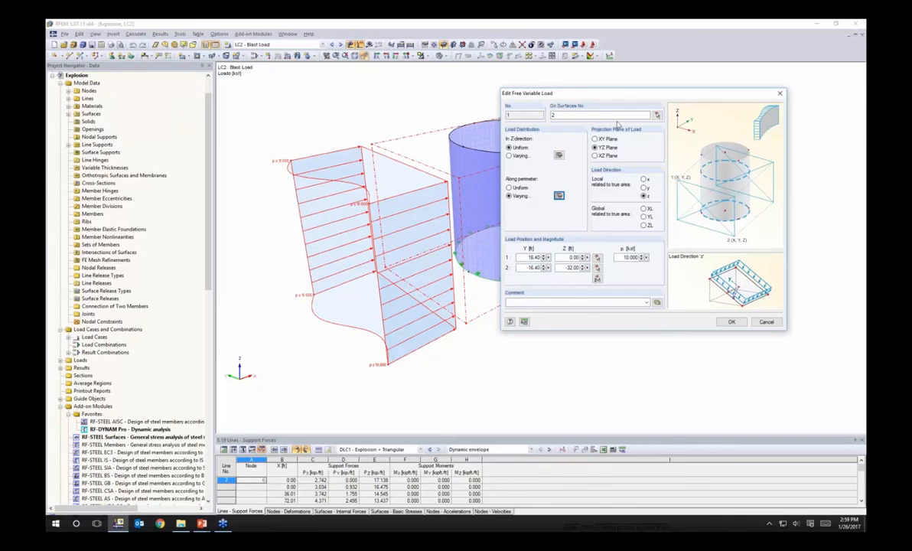
{"action": "left_click_drag", "start_coordinate": [625, 93], "coordinate": [692, 172]}
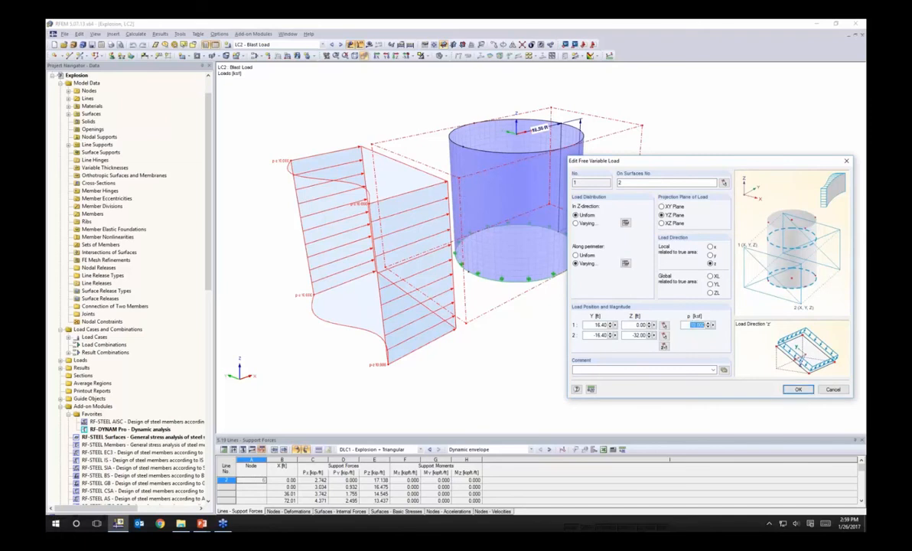
{"action": "left_click", "coordinate": [703, 166]}
{"action": "left_click_drag", "start_coordinate": [703, 165], "coordinate": [552, 114]}
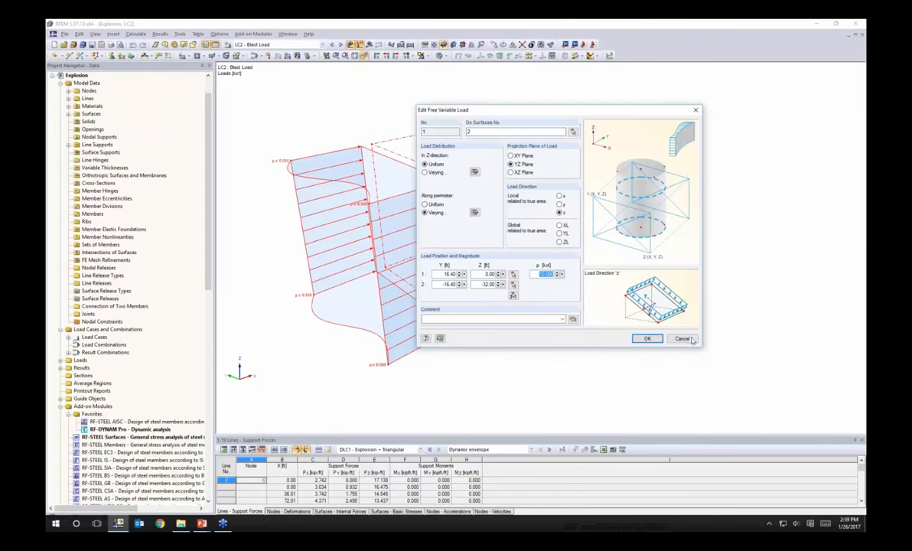
{"action": "left_click", "coordinate": [647, 337]}
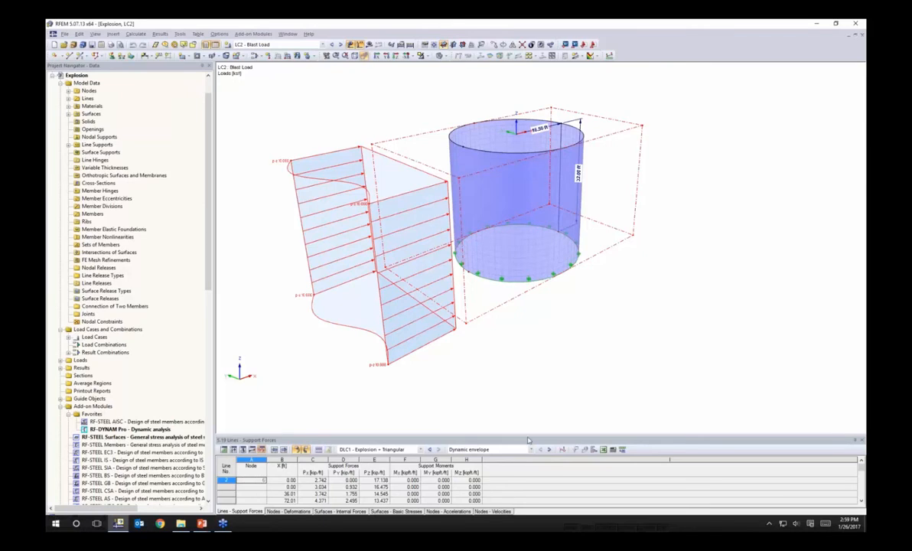
- Enlarge the results table and open the RF-DYNAM Pro input data to show the activated analysis options
{"action": "left_click_drag", "start_coordinate": [528, 439], "coordinate": [523, 331]}
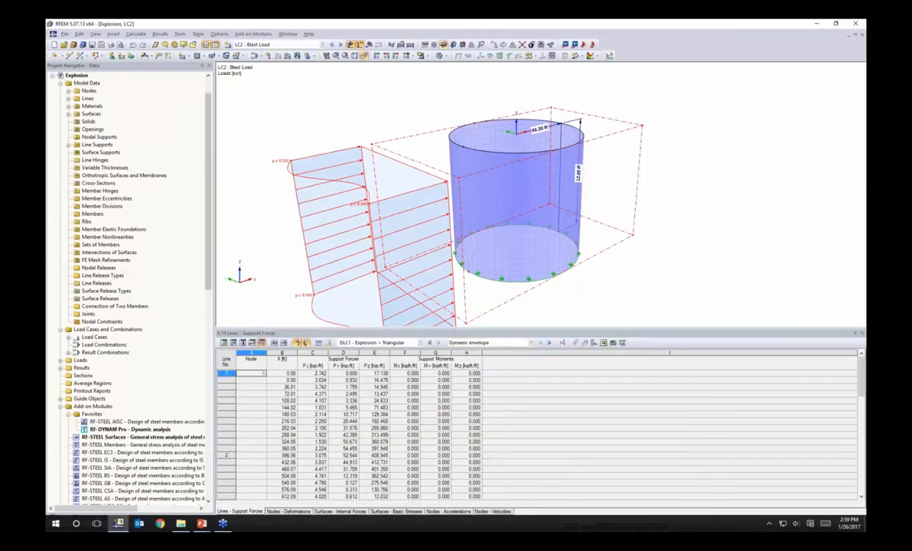
{"action": "left_click", "coordinate": [238, 36]}
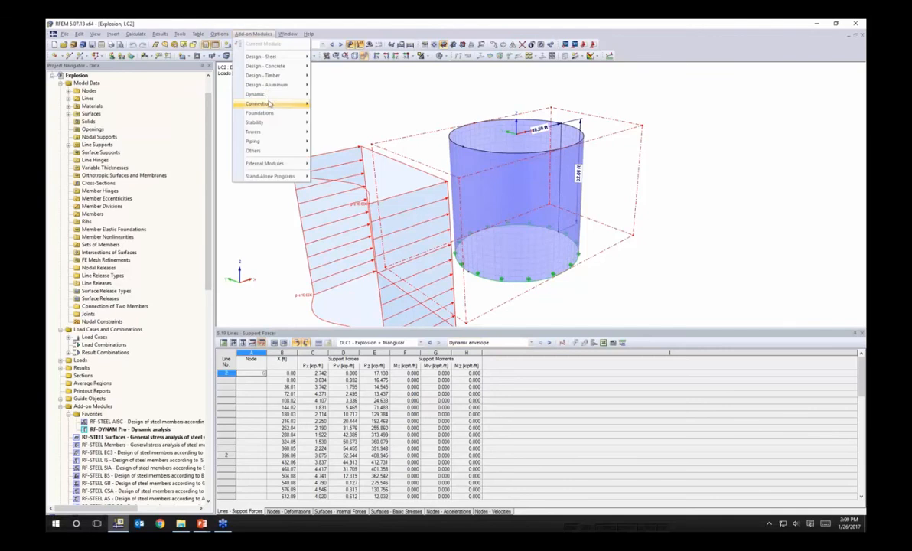
{"action": "mouse_move", "coordinate": [257, 94]}
{"action": "left_click", "coordinate": [324, 105]}
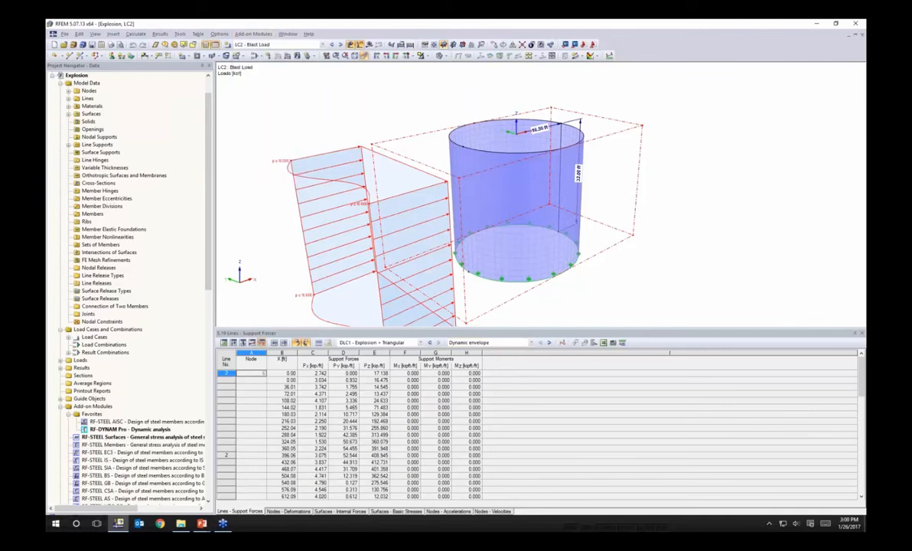
{"action": "left_click_drag", "start_coordinate": [520, 118], "coordinate": [548, 98]}
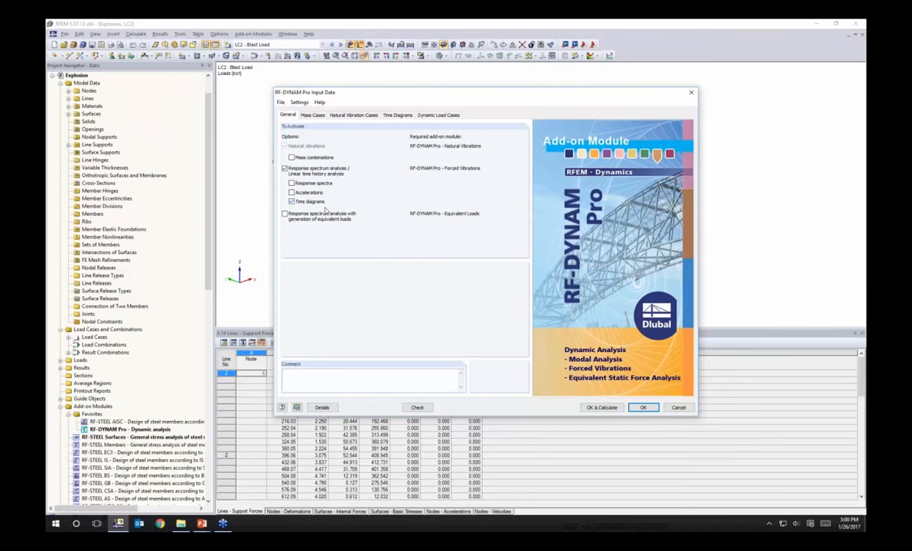
- Review the self-weight mass case and the Self-Weight Only natural vibration case, including its calculation parameters
{"action": "left_click", "coordinate": [314, 116]}
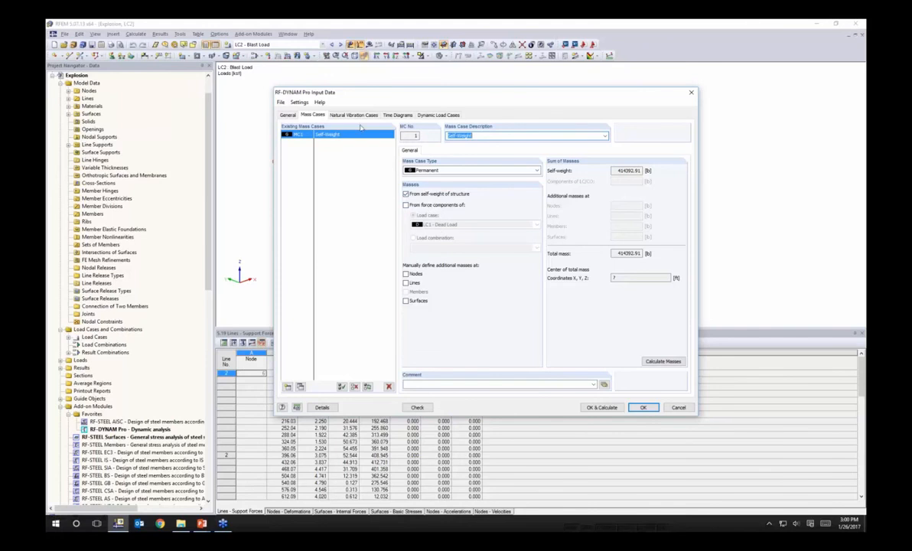
{"action": "left_click", "coordinate": [337, 114]}
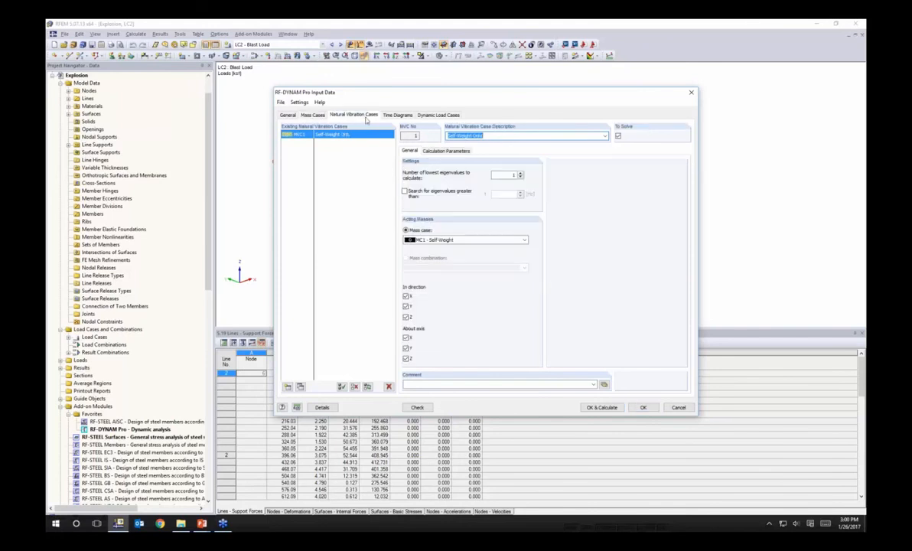
{"action": "left_click", "coordinate": [505, 175]}
{"action": "left_click", "coordinate": [392, 115]}
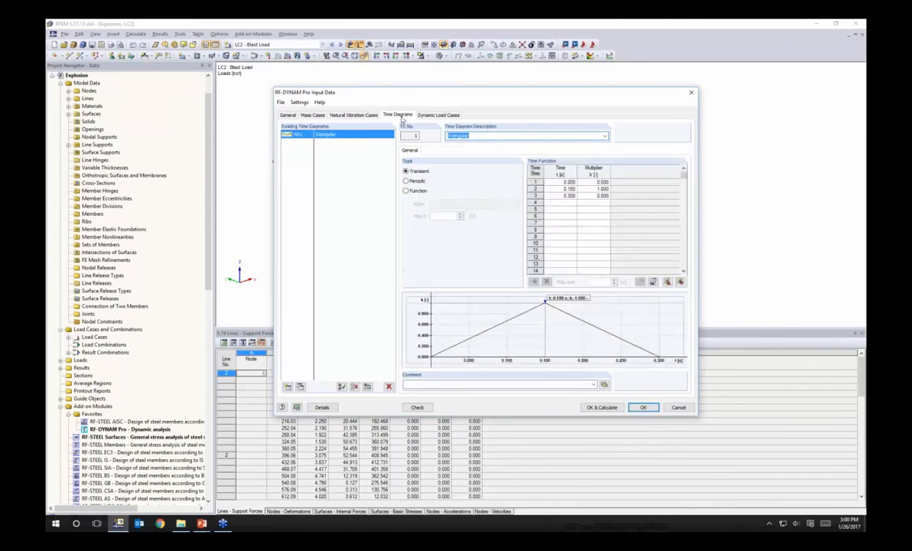
{"action": "left_click", "coordinate": [439, 115]}
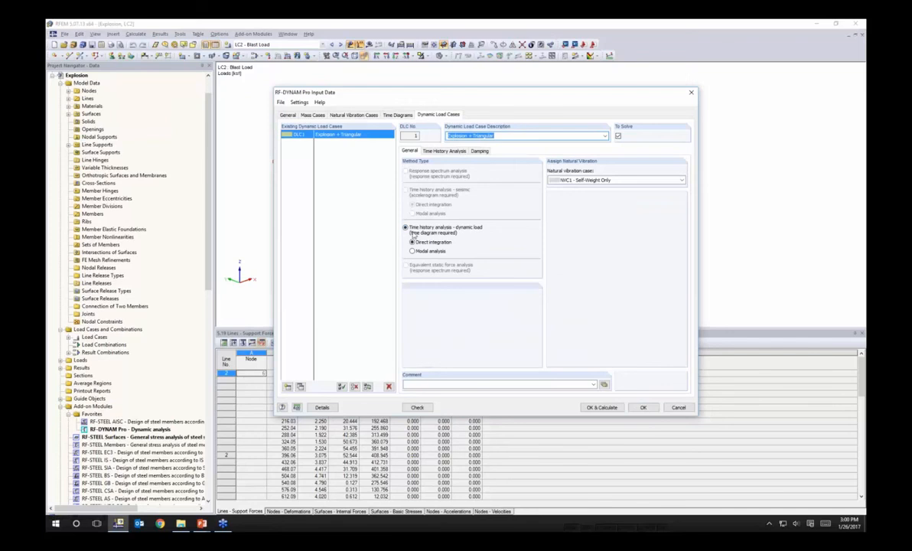
{"action": "left_click", "coordinate": [354, 115]}
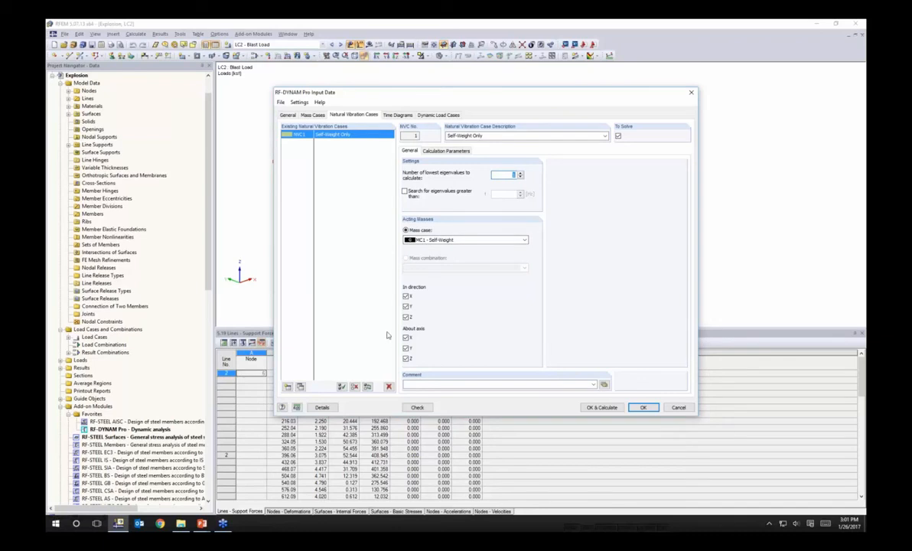
{"action": "left_click", "coordinate": [439, 151]}
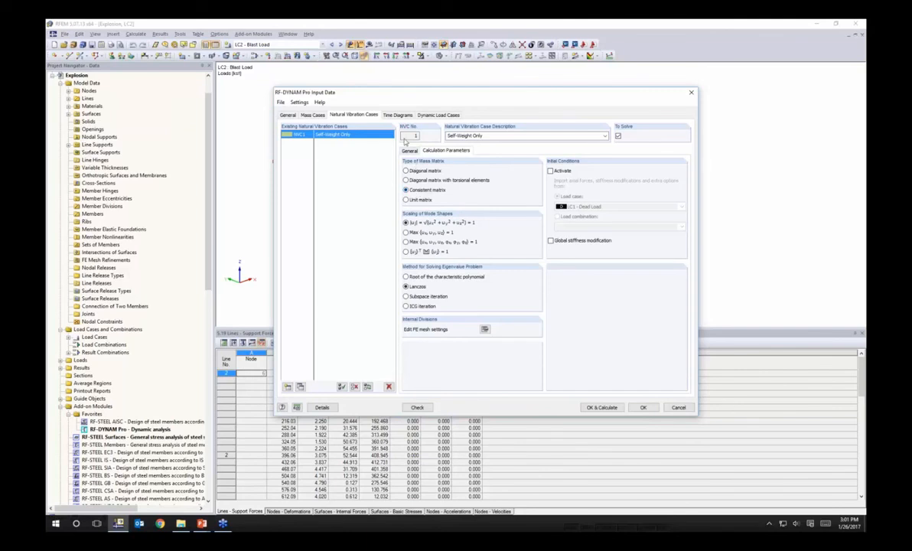
- Examine the Triangular time diagram and its pairing with LC2 - Blast Load in dynamic load case DLC1
{"action": "left_click", "coordinate": [390, 115]}
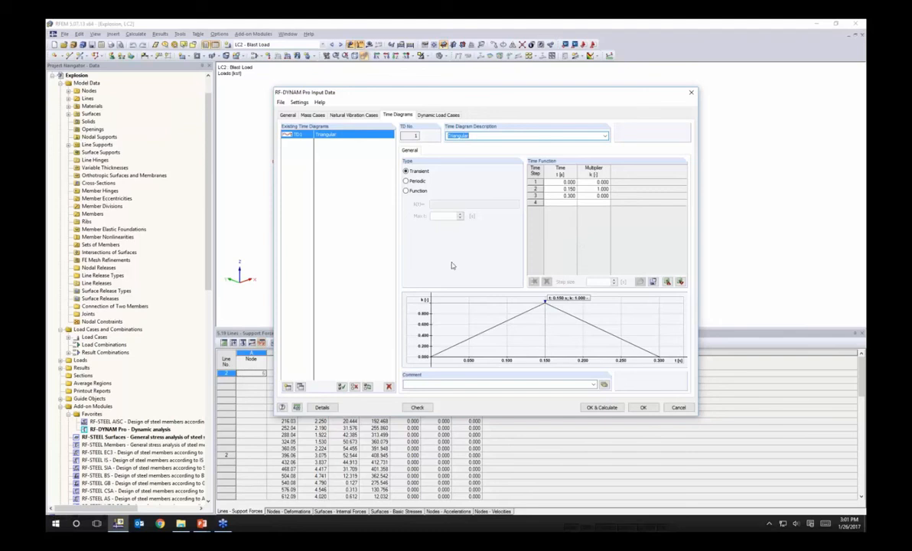
{"action": "left_click", "coordinate": [440, 116]}
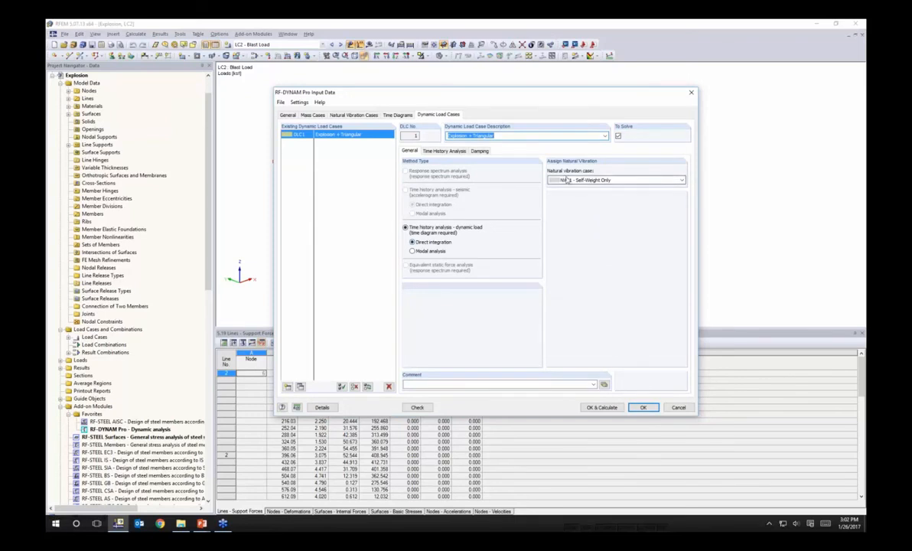
{"action": "left_click", "coordinate": [445, 151]}
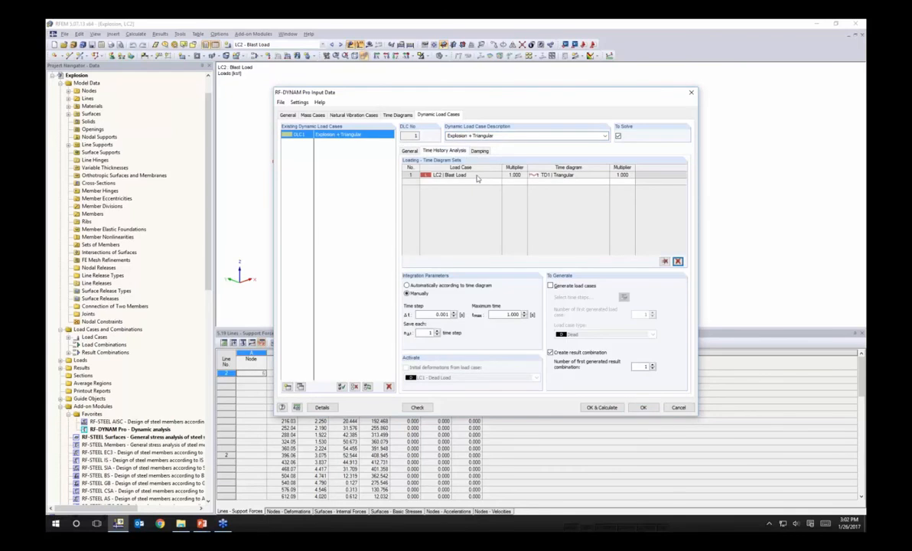
{"action": "left_click", "coordinate": [476, 176]}
{"action": "left_click", "coordinate": [498, 175]}
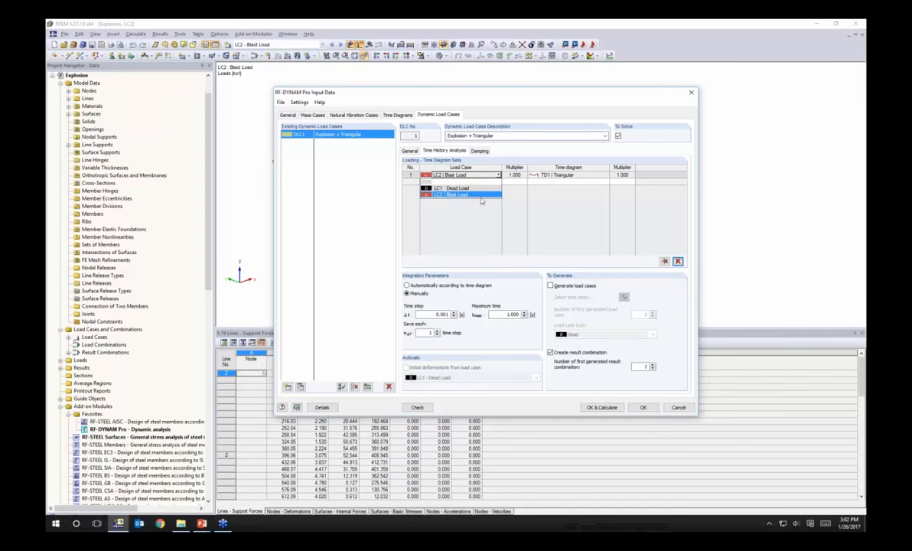
{"action": "left_click", "coordinate": [473, 196]}
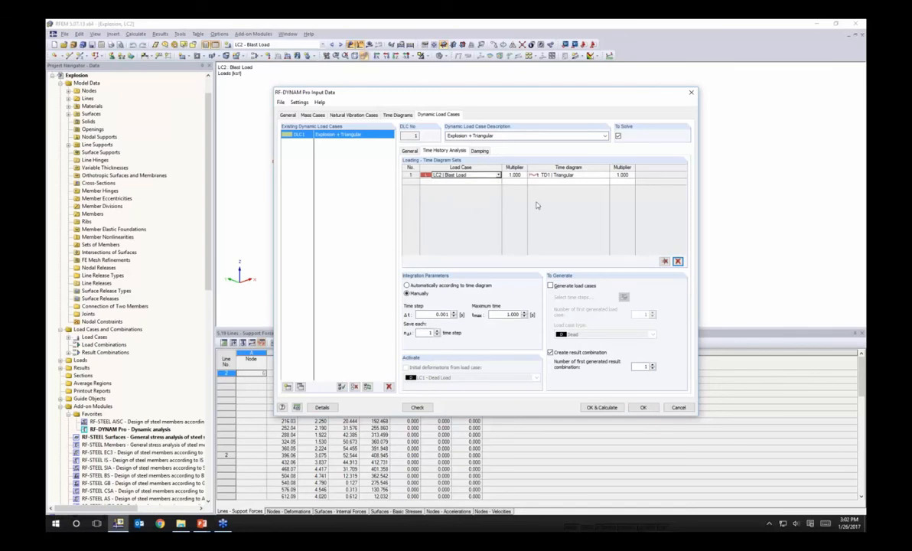
{"action": "left_click", "coordinate": [573, 175]}
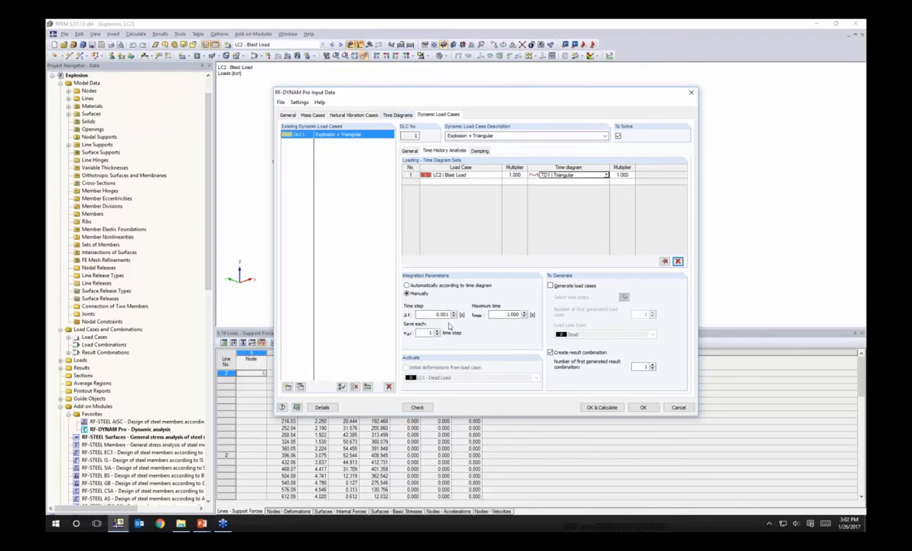
- Check DLC1's maximum time and Rayleigh damping settings, and leave the RF-DYNAM Pro input data without saving
{"action": "double_click", "coordinate": [513, 314]}
{"action": "key", "text": "Tab"}
{"action": "left_click", "coordinate": [480, 151]}
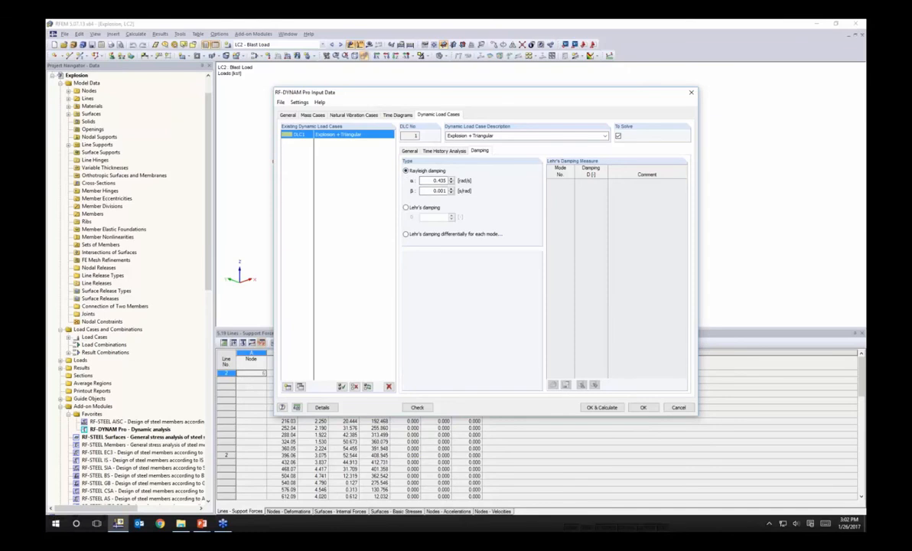
{"action": "left_click", "coordinate": [678, 407]}
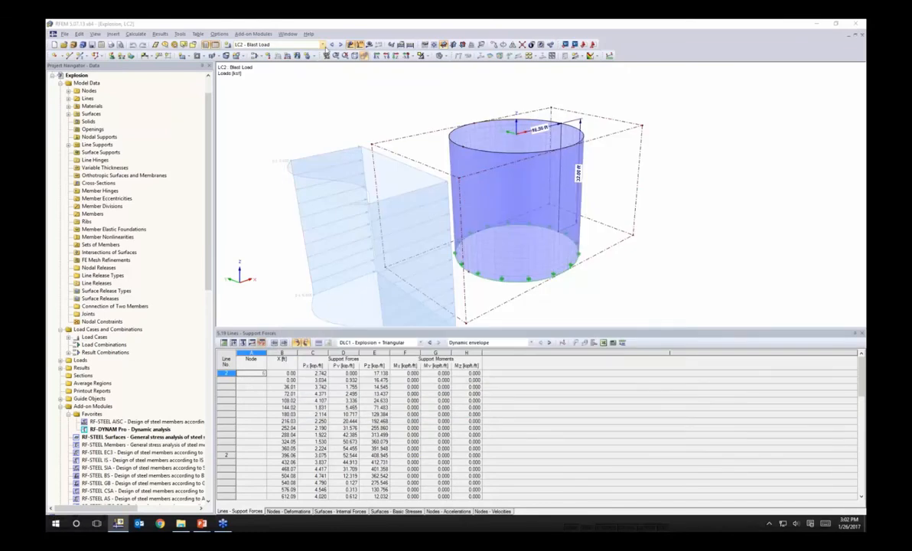
- Display the tank's RF-DYNAM Pro deformation results and choose DLC1 - Explosion + Triangular for the results table
{"action": "left_click", "coordinate": [321, 44]}
{"action": "left_click", "coordinate": [331, 79]}
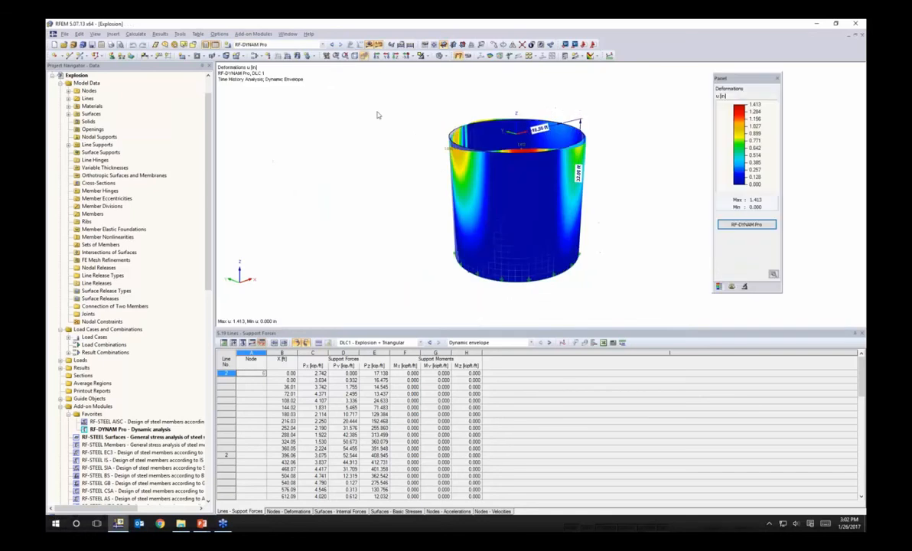
{"action": "middle_click_drag", "start_coordinate": [410, 193], "coordinate": [385, 190]}
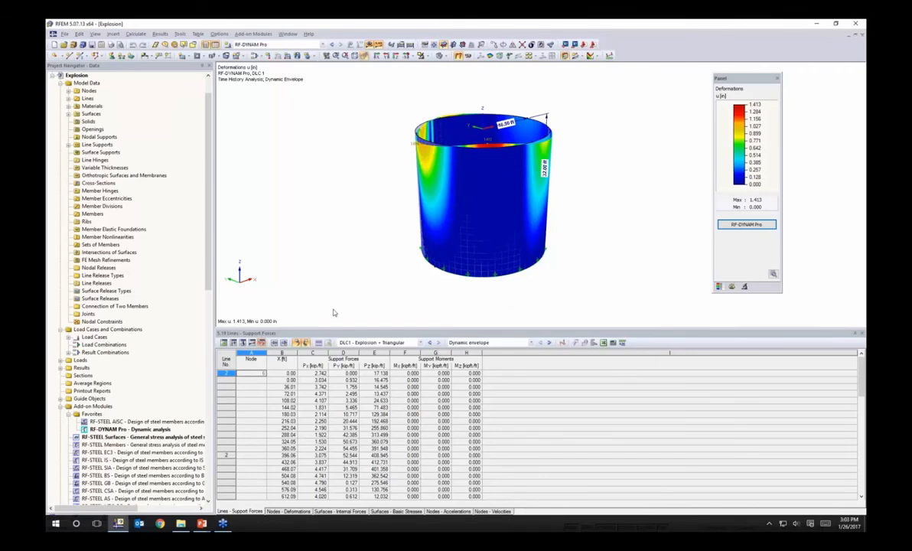
{"action": "left_click", "coordinate": [364, 342]}
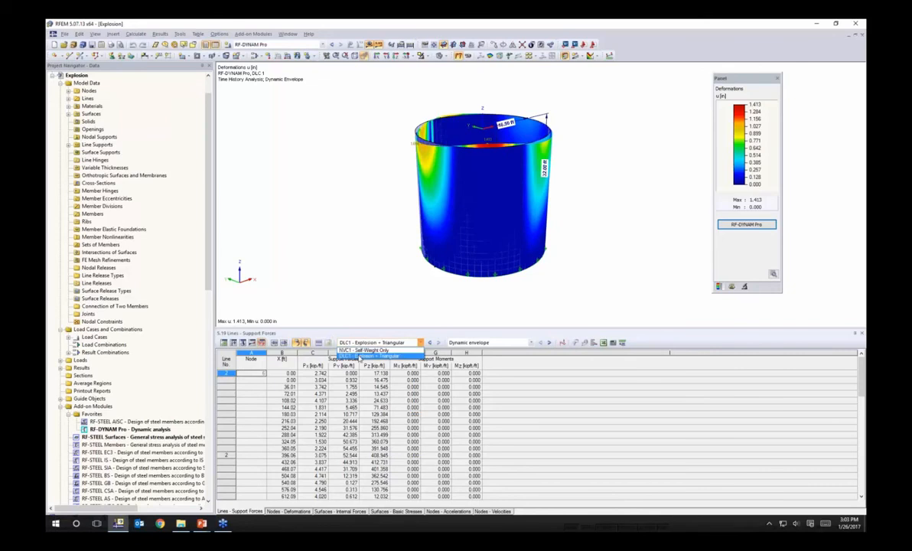
{"action": "left_click", "coordinate": [360, 357]}
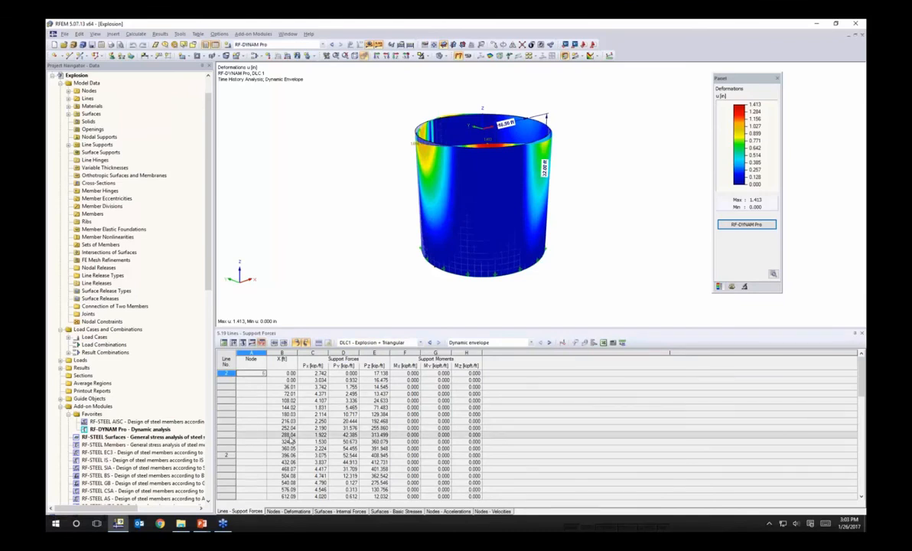
- Open the Time Course Monitor for DLC1 and place it beside the tank so the model stays visible
{"action": "left_click", "coordinate": [562, 342]}
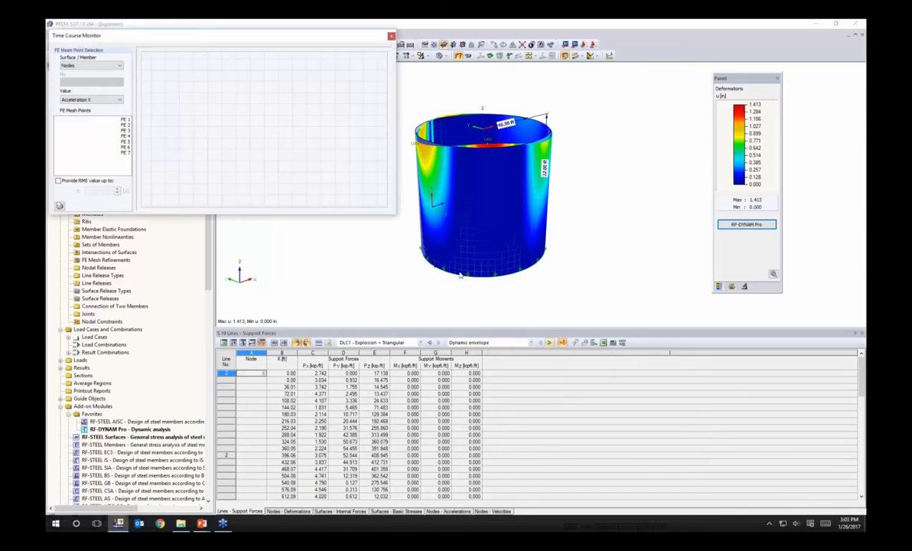
{"action": "left_click_drag", "start_coordinate": [285, 36], "coordinate": [344, 106]}
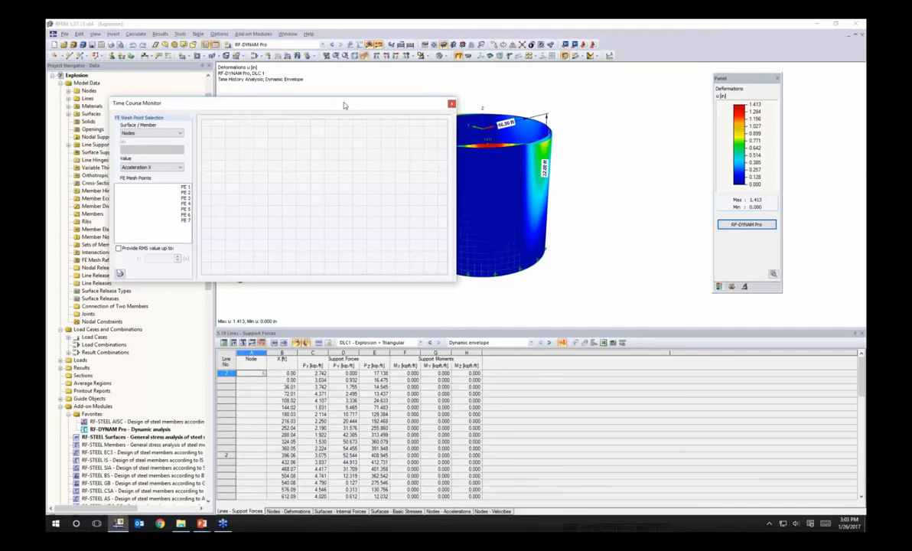
{"action": "left_click_drag", "start_coordinate": [343, 105], "coordinate": [290, 103]}
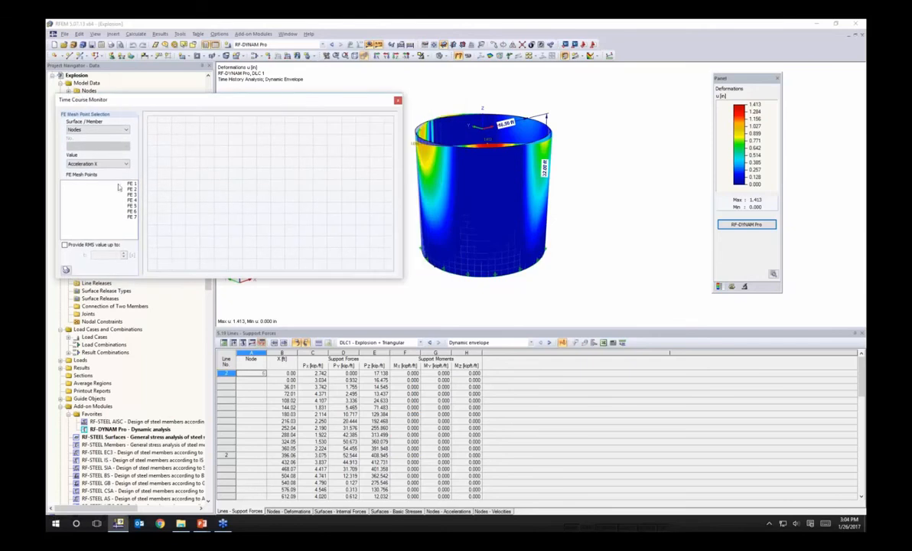
- Plot the time course of FE mesh point 2 on the tank's upper rim, switch from Acceleration X to Rotation Z, and close the monitor
{"action": "left_click", "coordinate": [441, 123]}
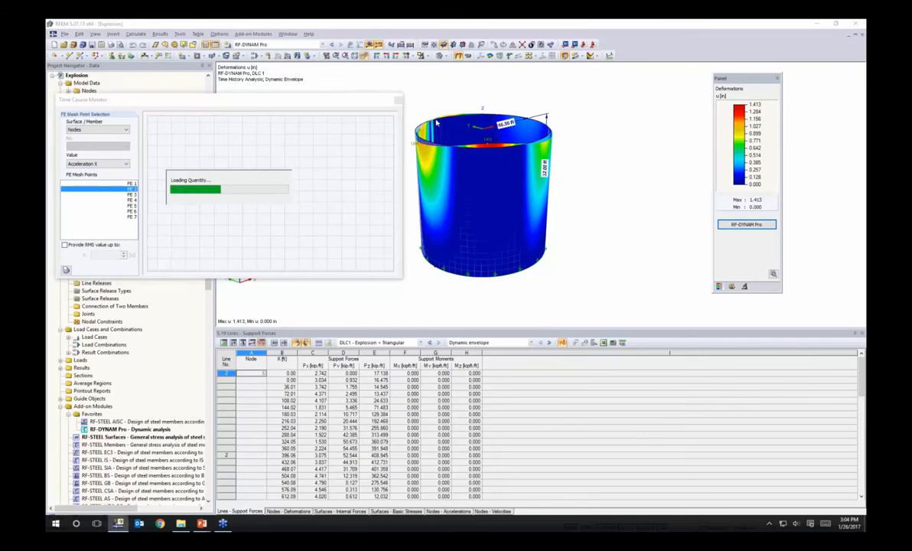
{"action": "left_click", "coordinate": [97, 163]}
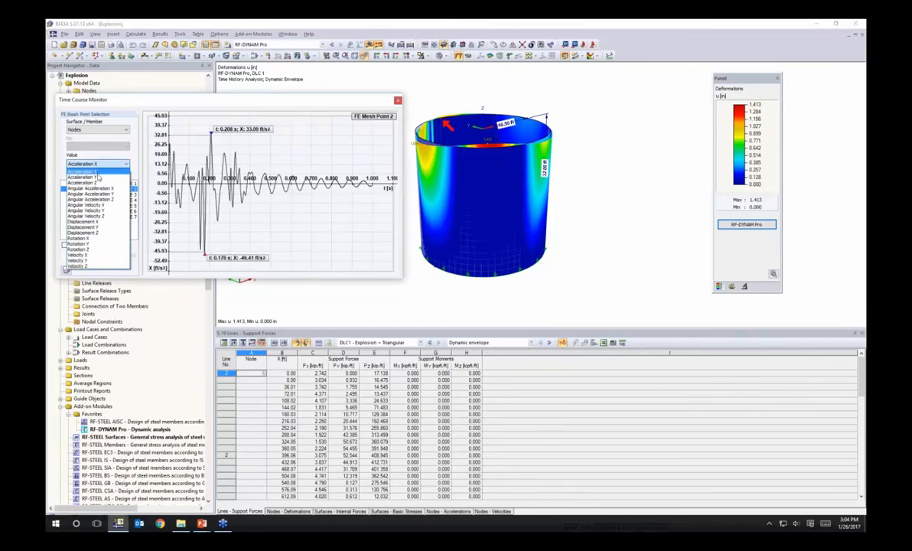
{"action": "left_click", "coordinate": [98, 251]}
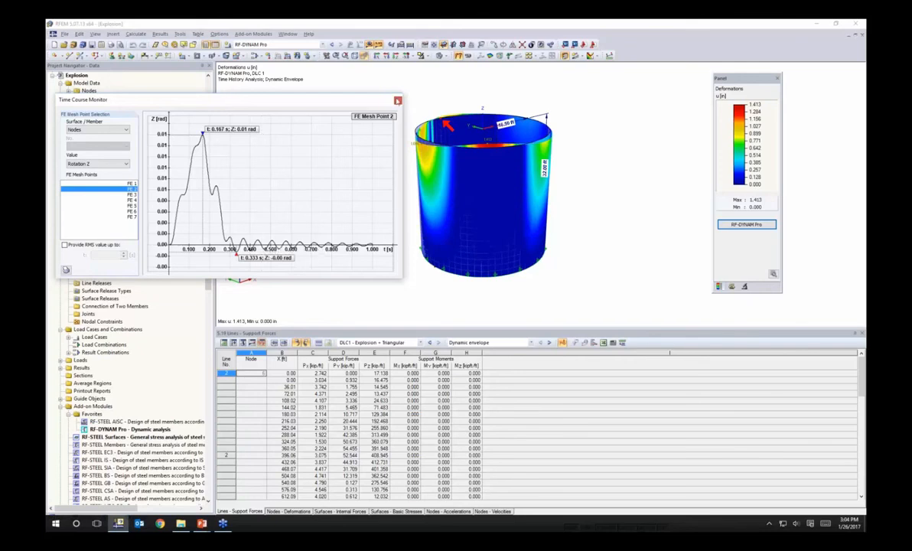
{"action": "left_click", "coordinate": [397, 100]}
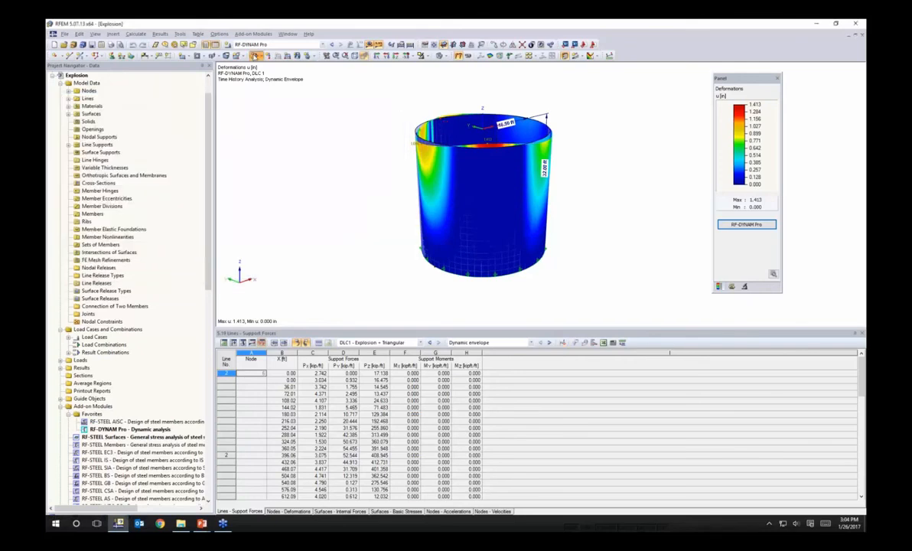
- Review the factors and criteria of the loading in result combination RC2, and close the load cases and combinations dialog
{"action": "left_click", "coordinate": [238, 55]}
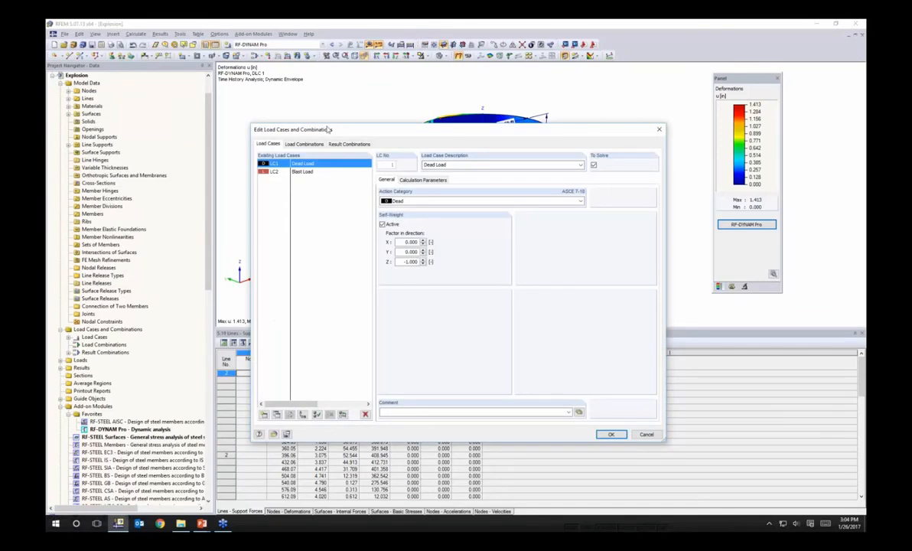
{"action": "left_click", "coordinate": [331, 115]}
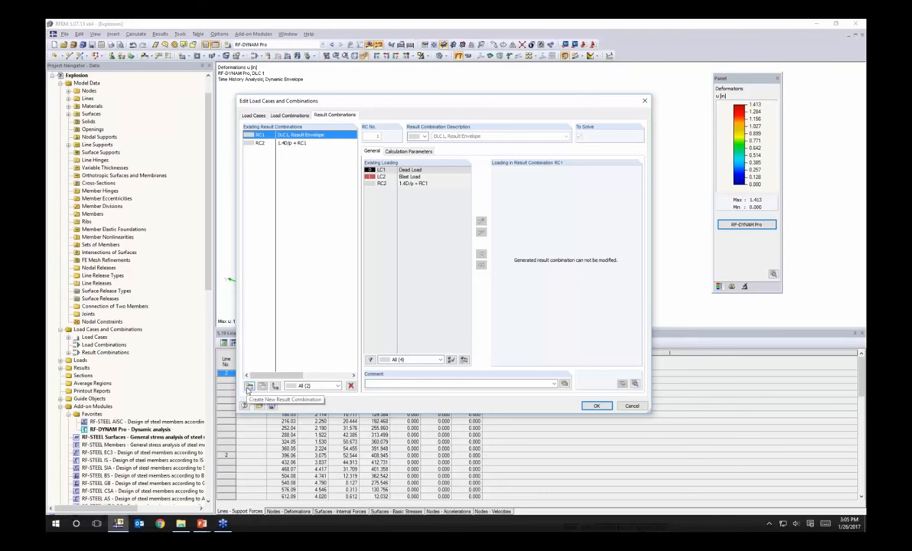
{"action": "left_click", "coordinate": [280, 143]}
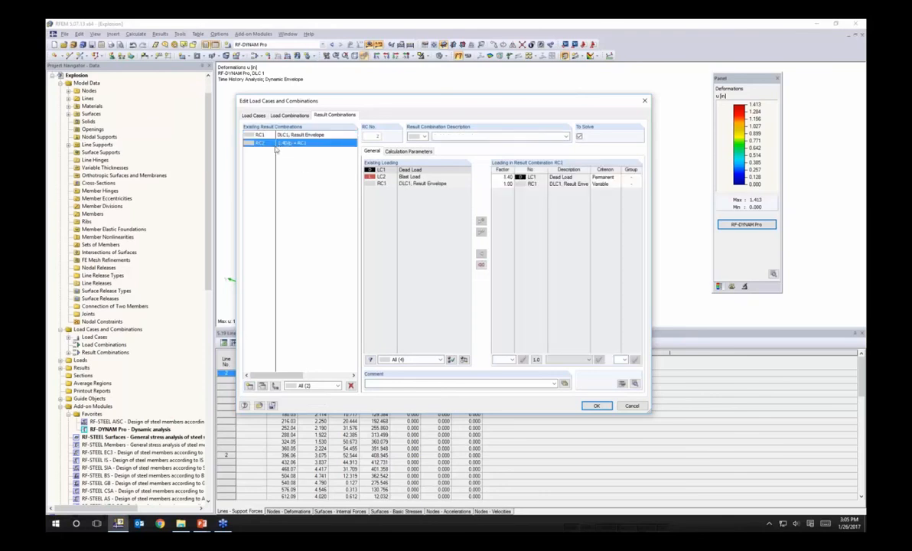
{"action": "left_click", "coordinate": [561, 179]}
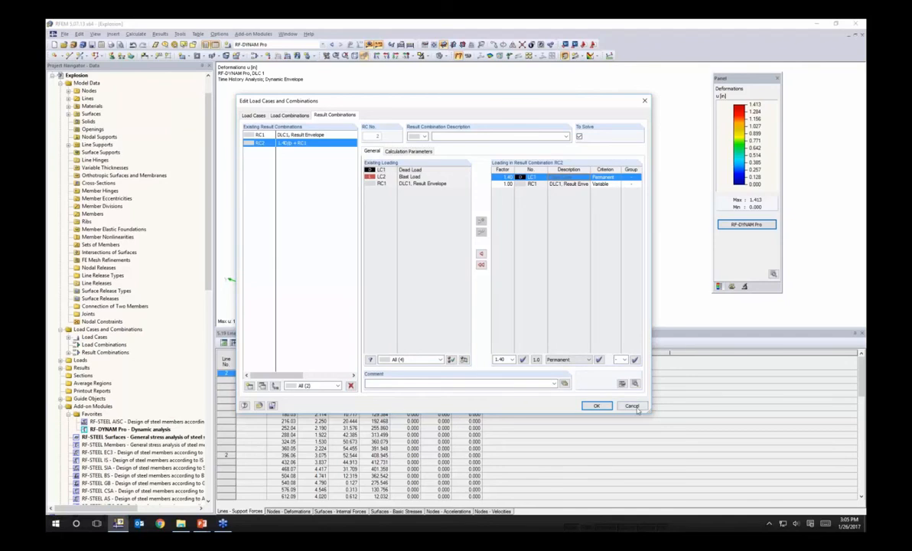
{"action": "left_click", "coordinate": [596, 406]}
- Open the RF-STEEL Surfaces add-on module and check in its general data which loading is selected for design
{"action": "scroll", "coordinate": [173, 197], "scroll_direction": "down", "scroll_amount": 7}
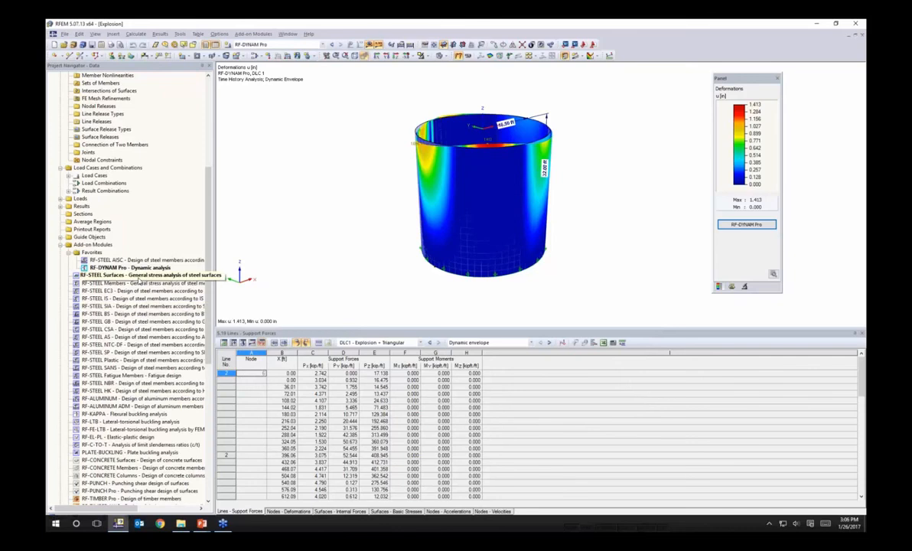
{"action": "double_click", "coordinate": [137, 275]}
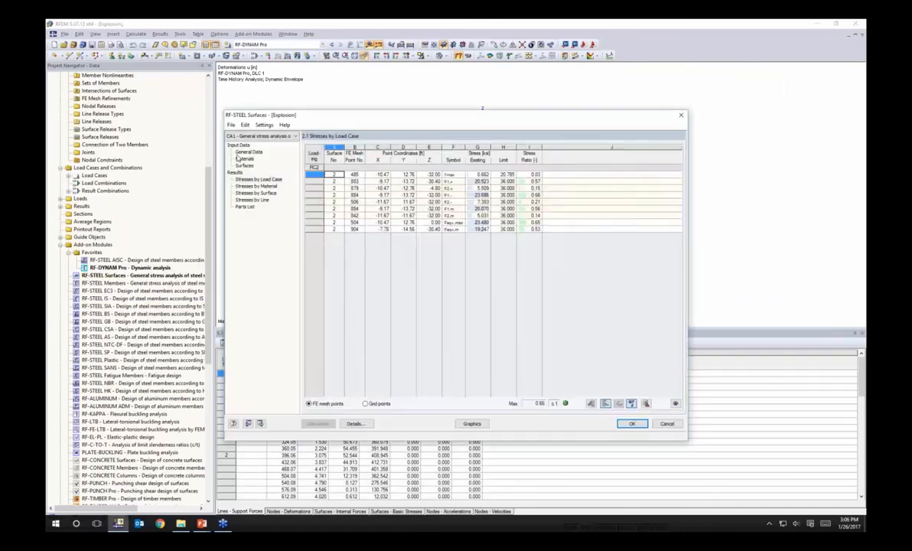
{"action": "left_click", "coordinate": [247, 152]}
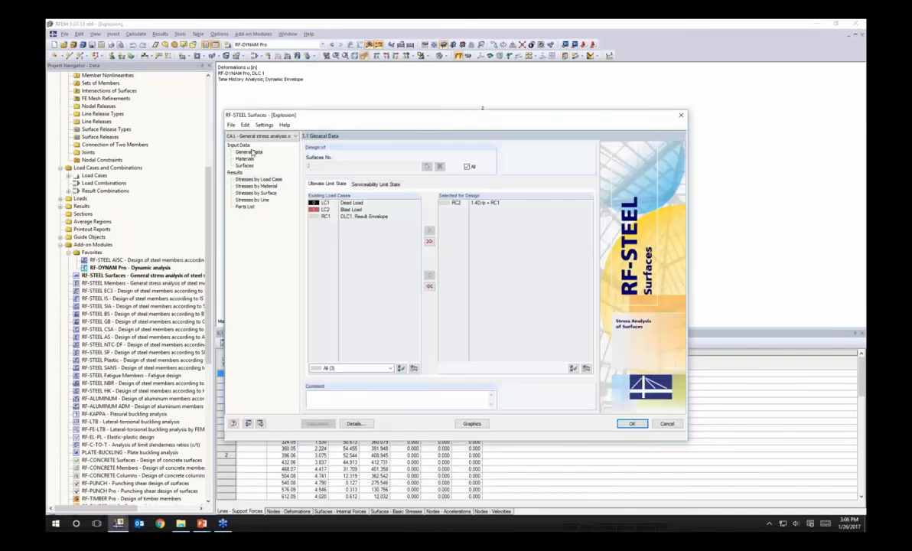
{"action": "left_click_drag", "start_coordinate": [326, 119], "coordinate": [361, 105]}
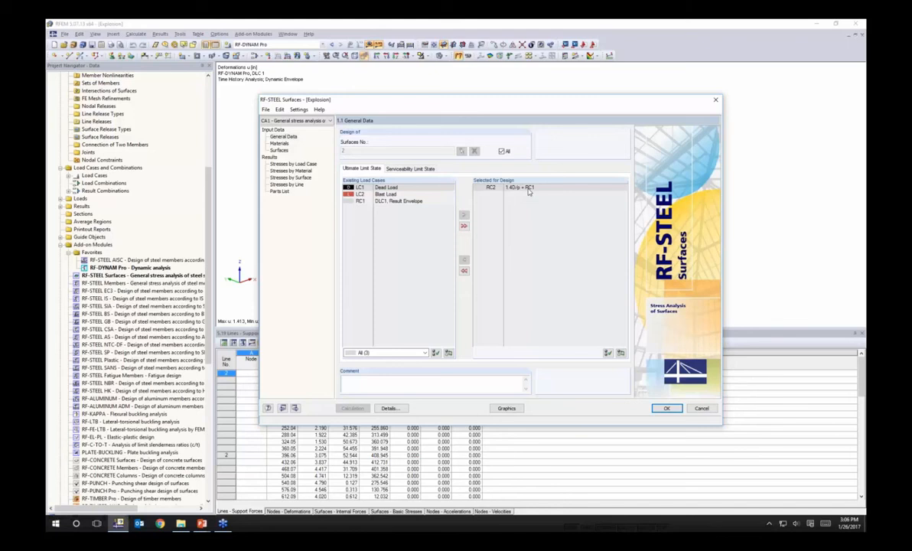
- Review the RF-STEEL Surfaces materials, surface thickness and stresses by load case, and leave the module
{"action": "left_click", "coordinate": [282, 143]}
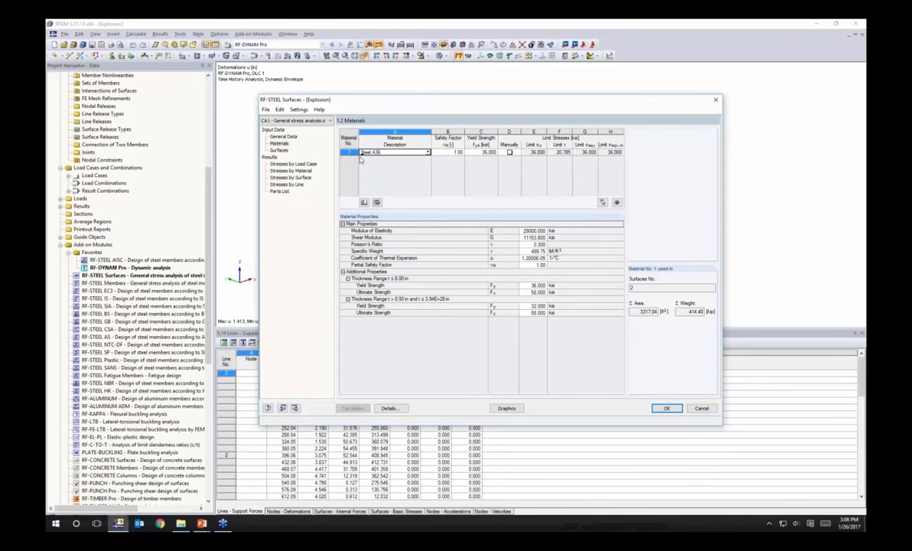
{"action": "left_click", "coordinate": [279, 150]}
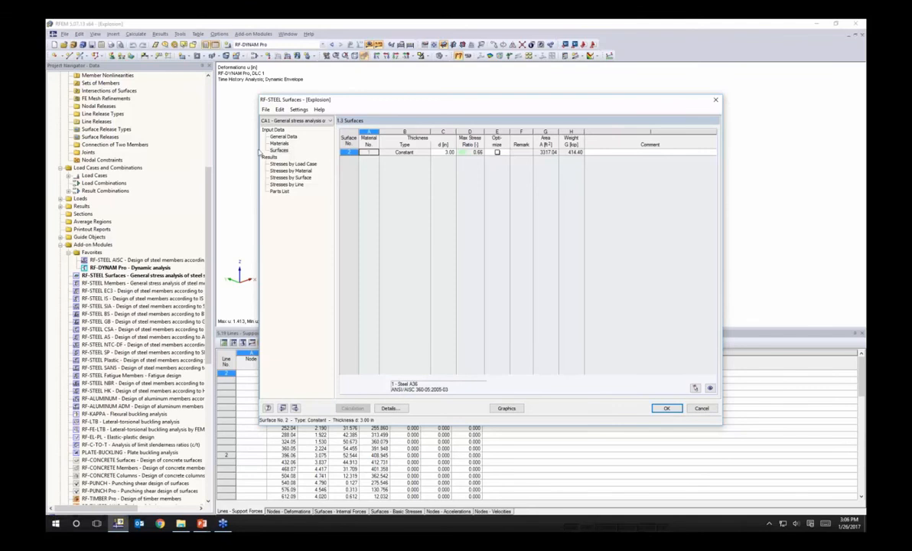
{"action": "left_click", "coordinate": [292, 165]}
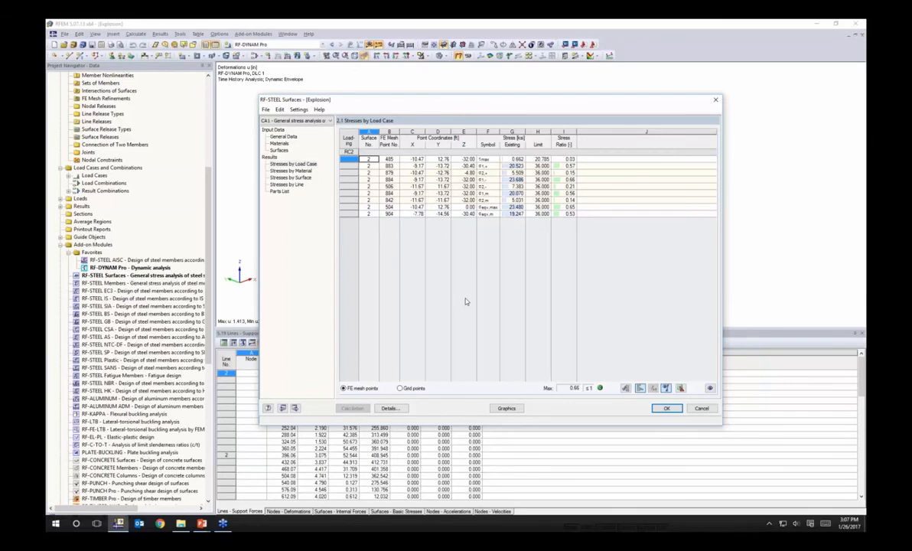
{"action": "left_click", "coordinate": [666, 407]}
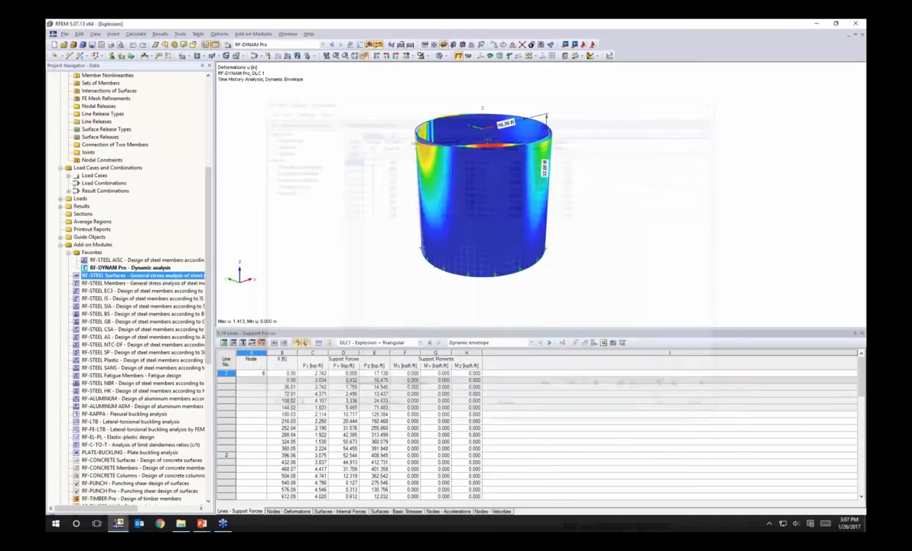
- Switch to the PowerPoint slide show and advance from the Blast Analysis slide to the More Information slide
{"action": "key", "text": "alt+space"}
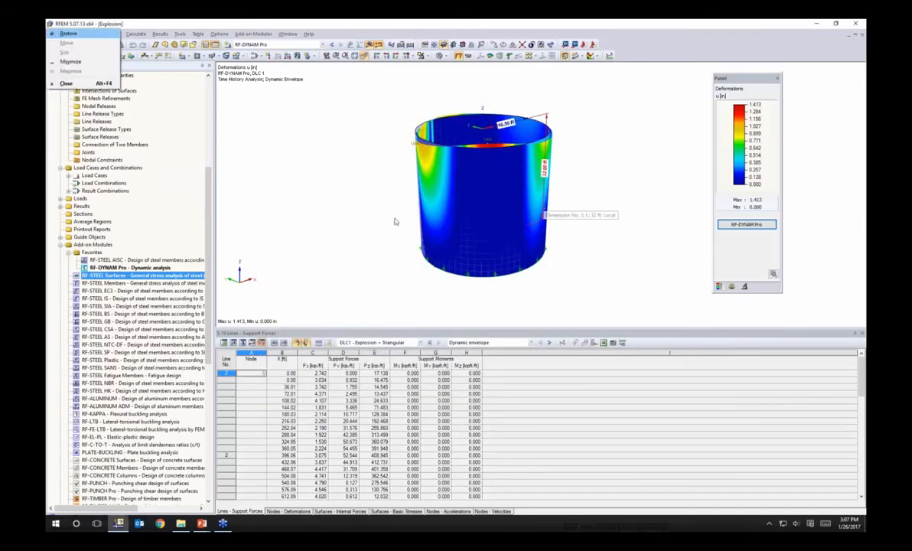
{"action": "key", "text": "Escape"}
{"action": "key", "text": "alt+Tab"}
{"action": "left_click", "coordinate": [365, 277]}
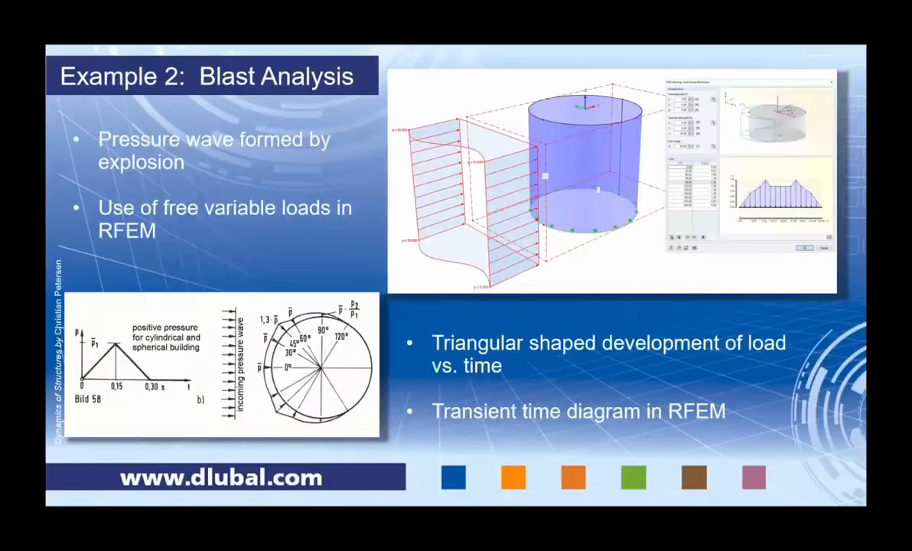
{"action": "key", "text": "Right"}
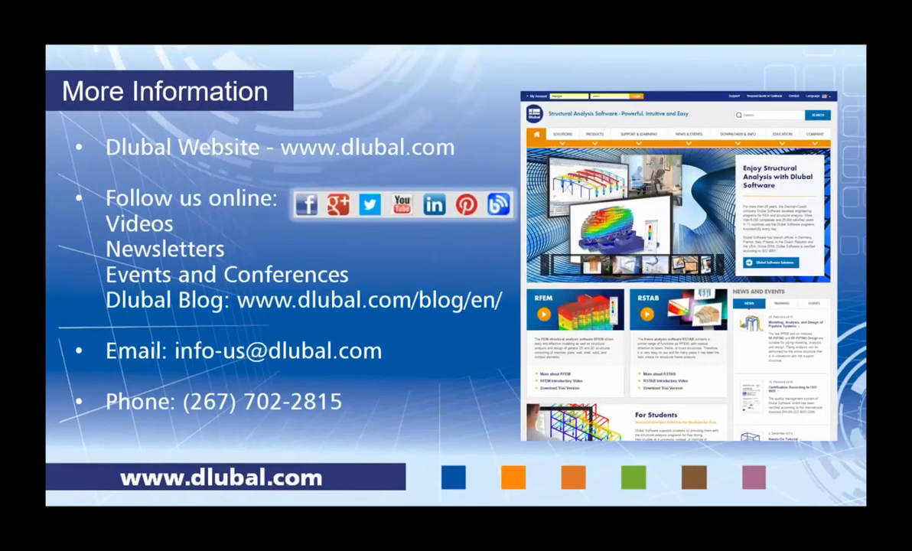